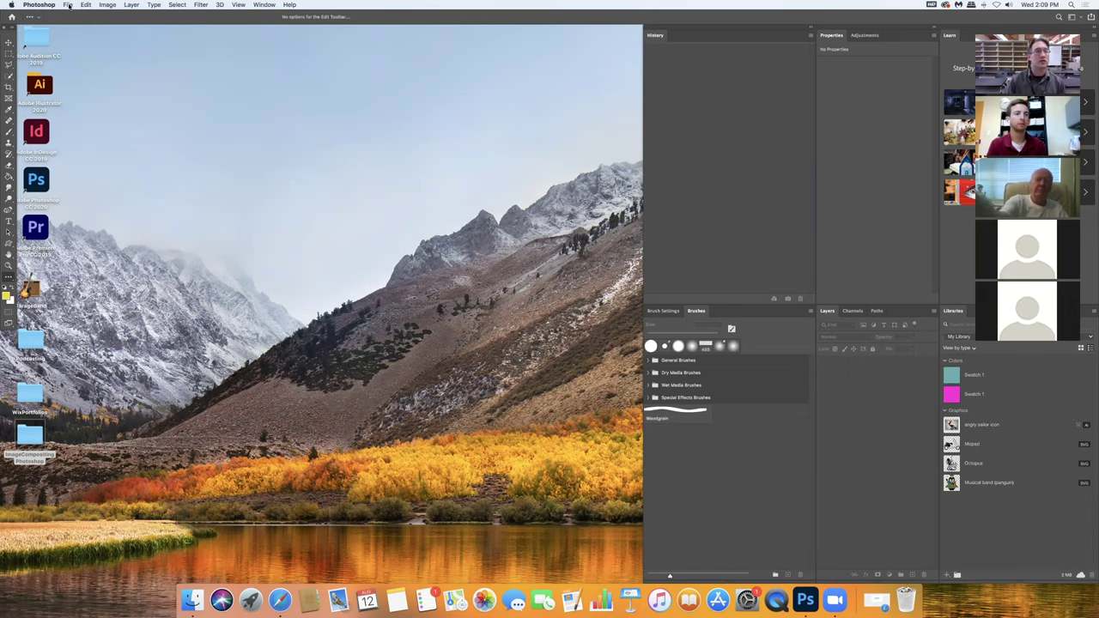
Open cook.jpg from the Project1 folder
left_click(68, 5)
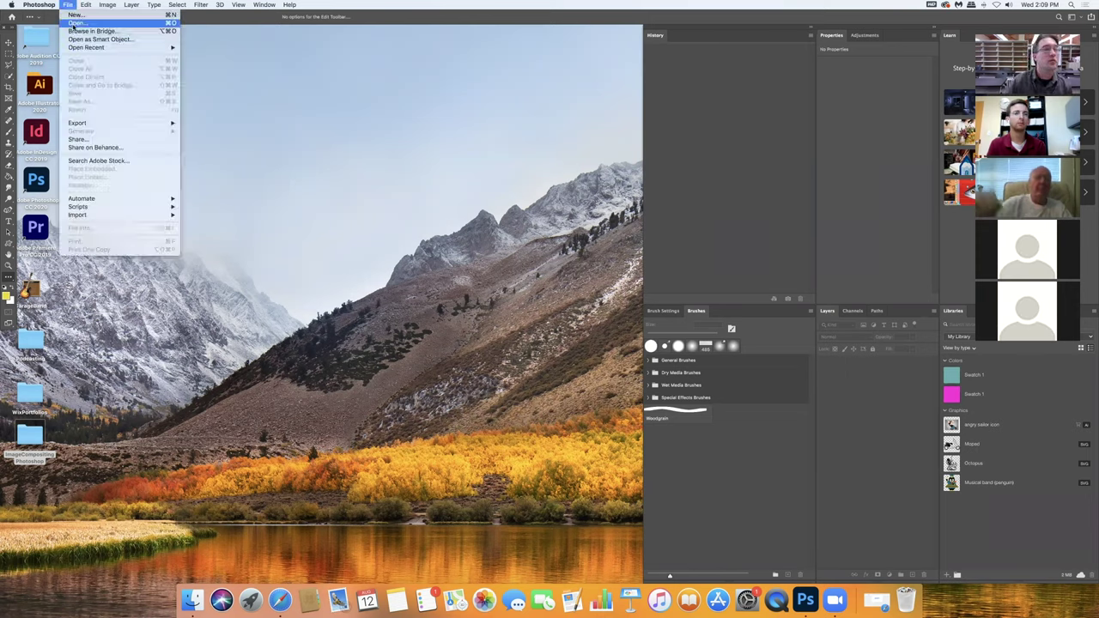
left_click(75, 24)
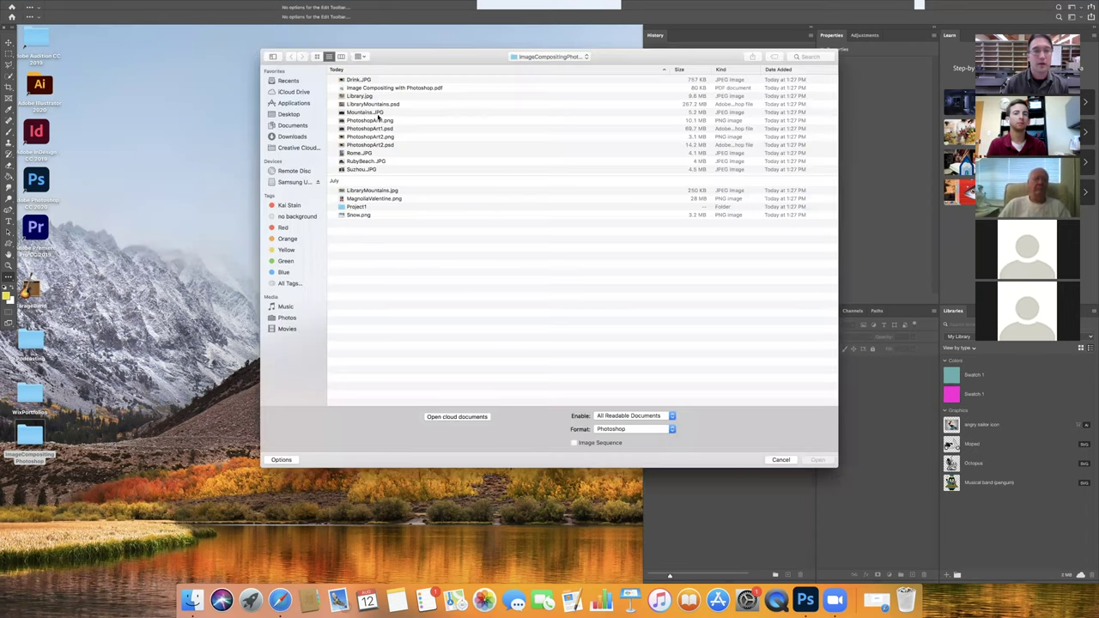
left_click(361, 208)
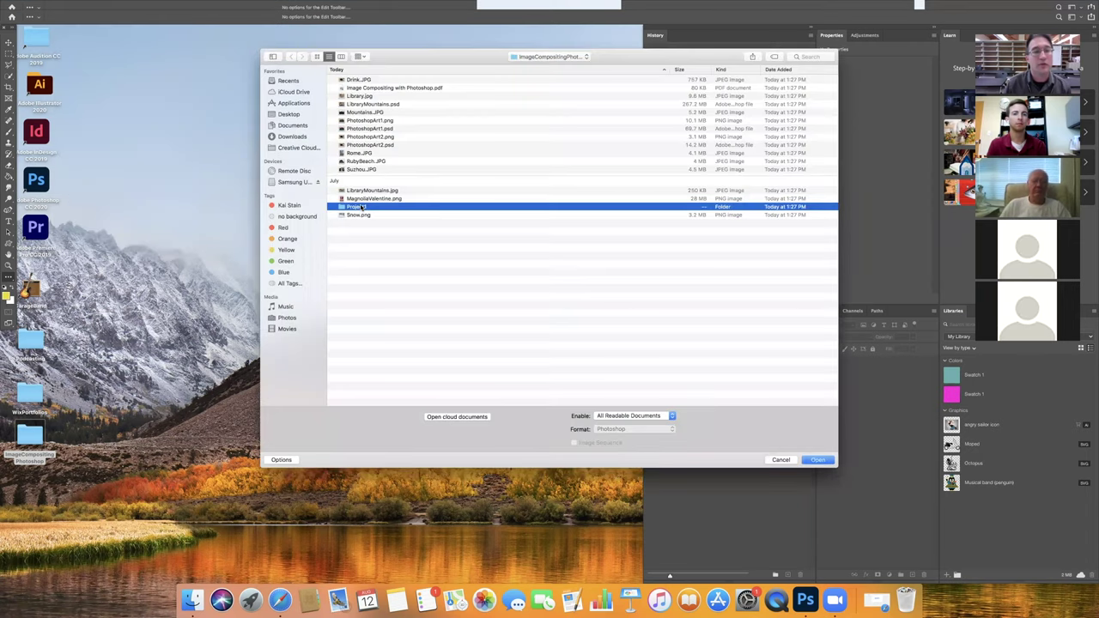
double_click(362, 208)
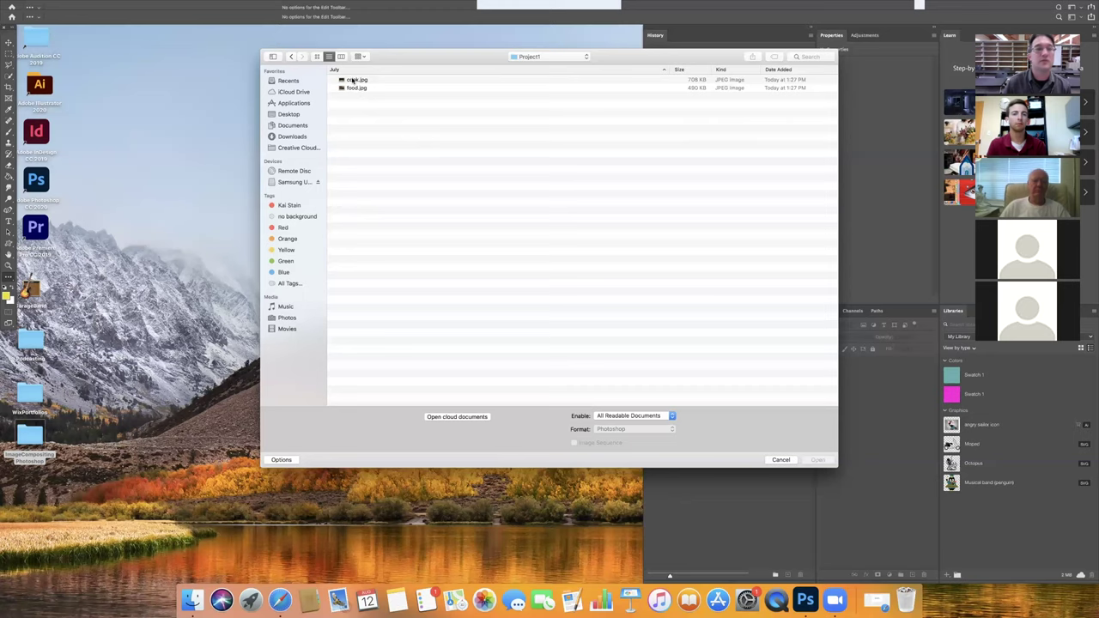
left_click(352, 80)
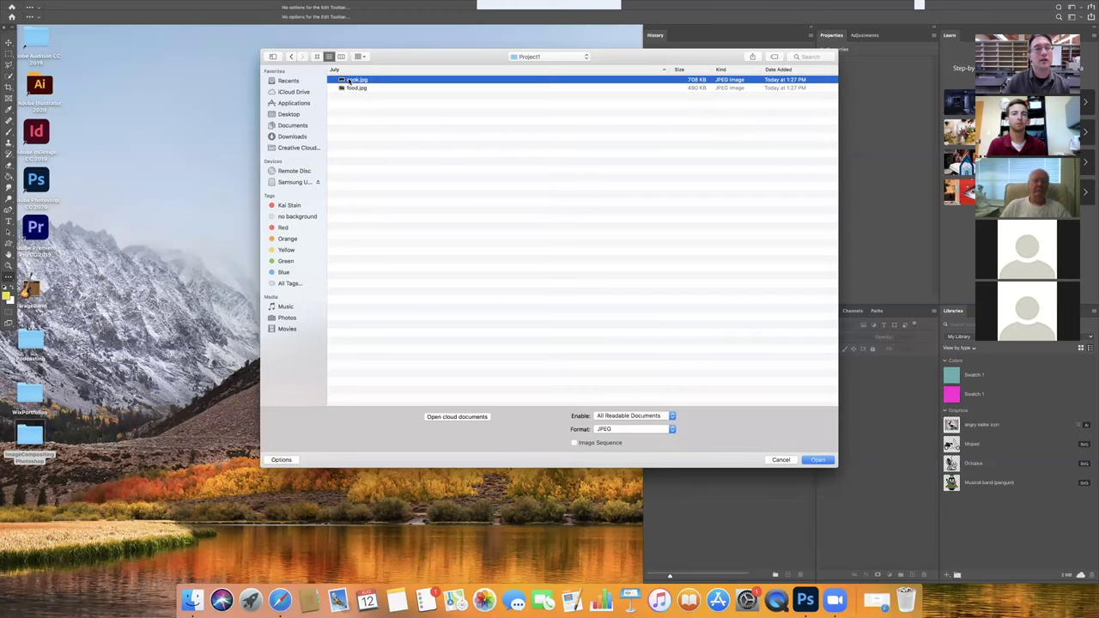
double_click(349, 80)
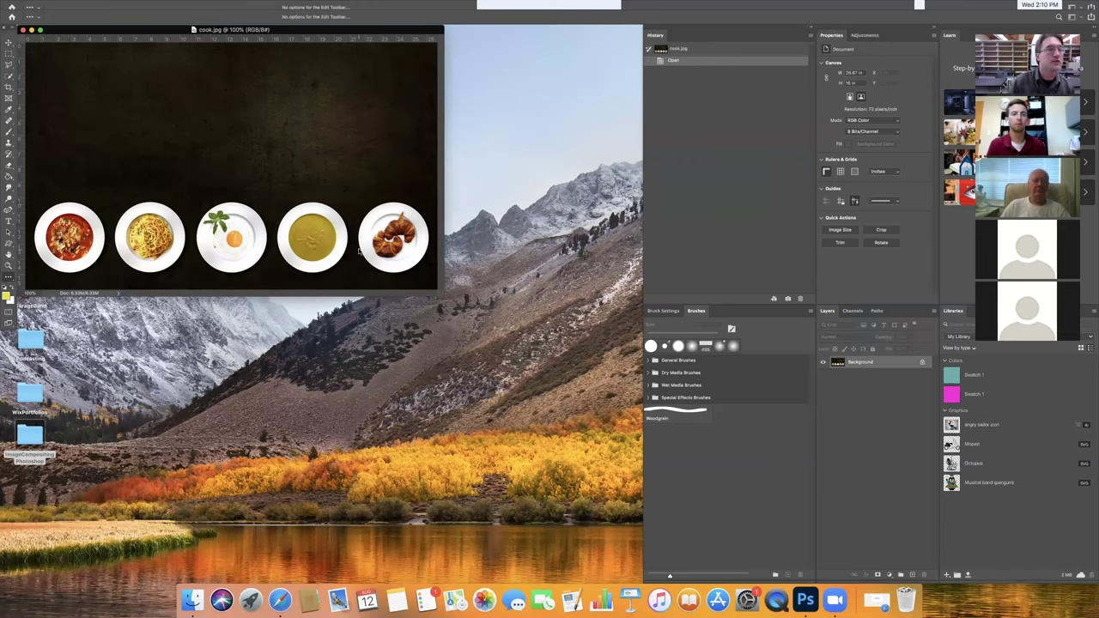
Open food.jpg as a second document, enlarge its window, and return to cook.jpg
left_click(68, 5)
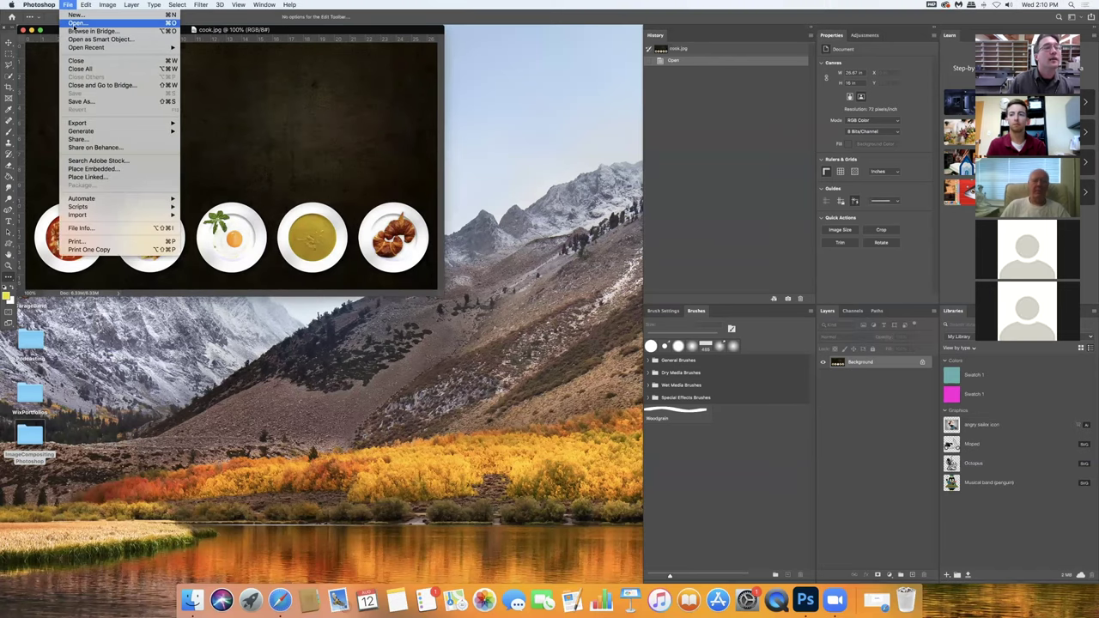
left_click(76, 22)
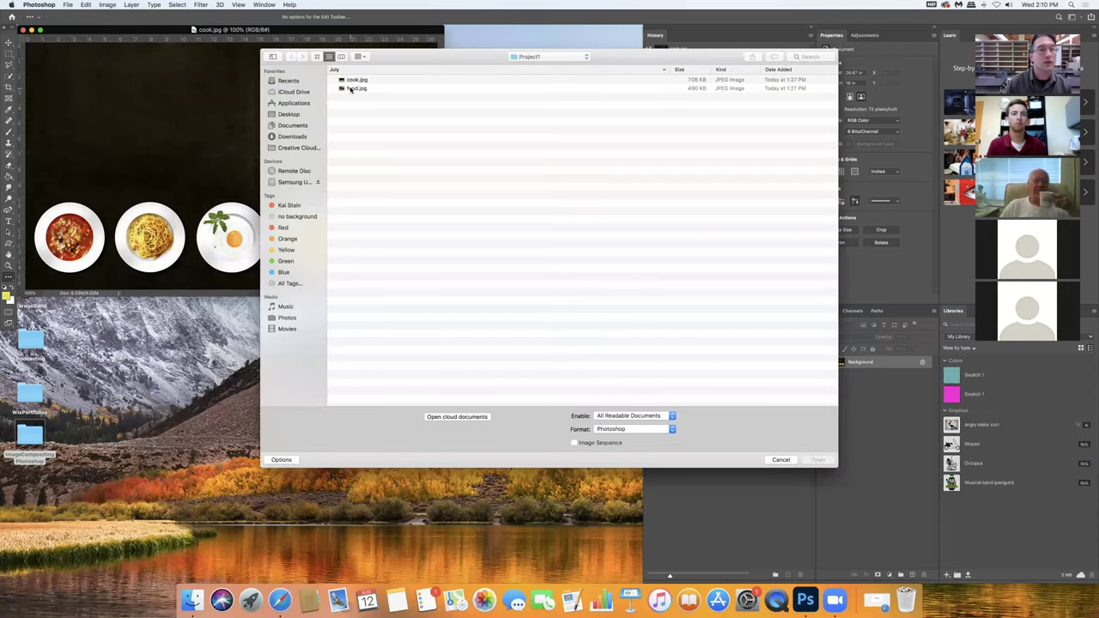
double_click(354, 88)
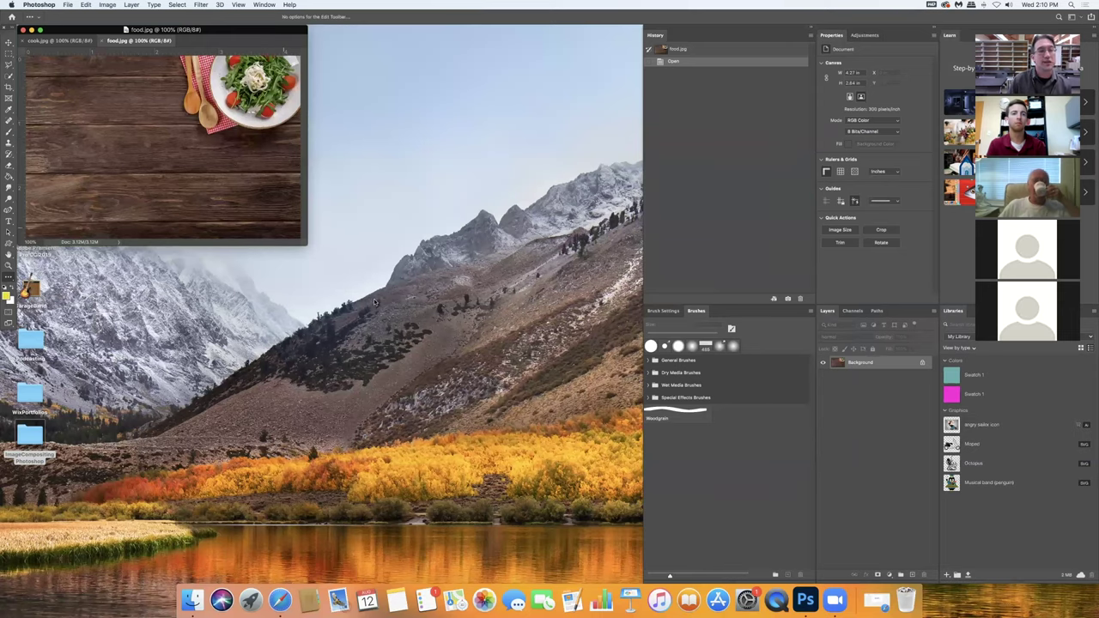
left_click_drag(317, 250, 642, 585)
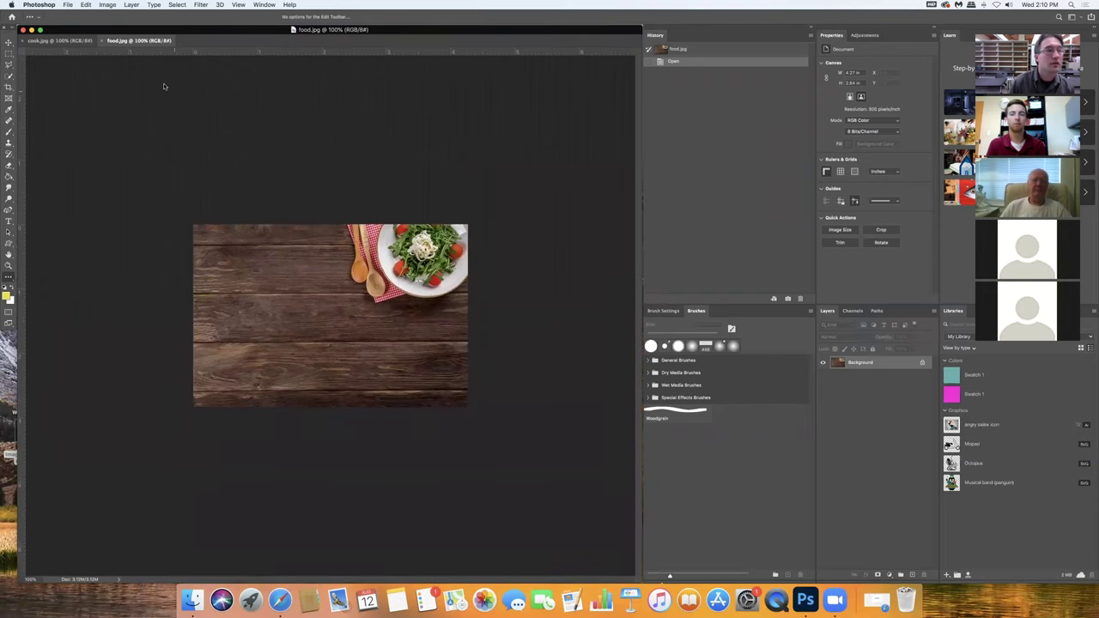
left_click(60, 40)
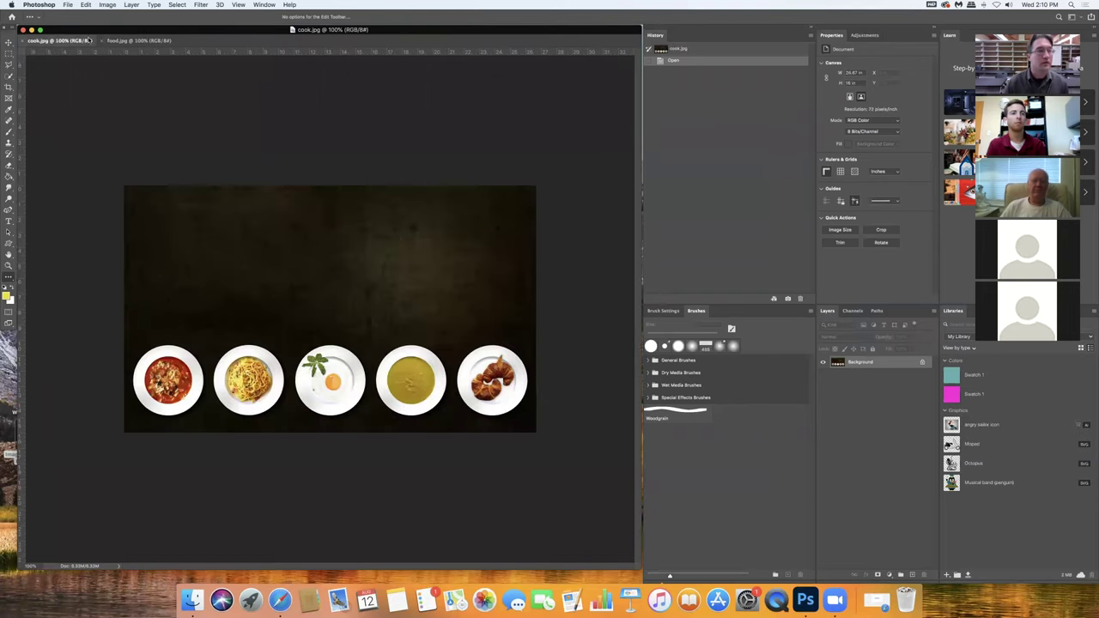
left_click(139, 40)
left_click(68, 40)
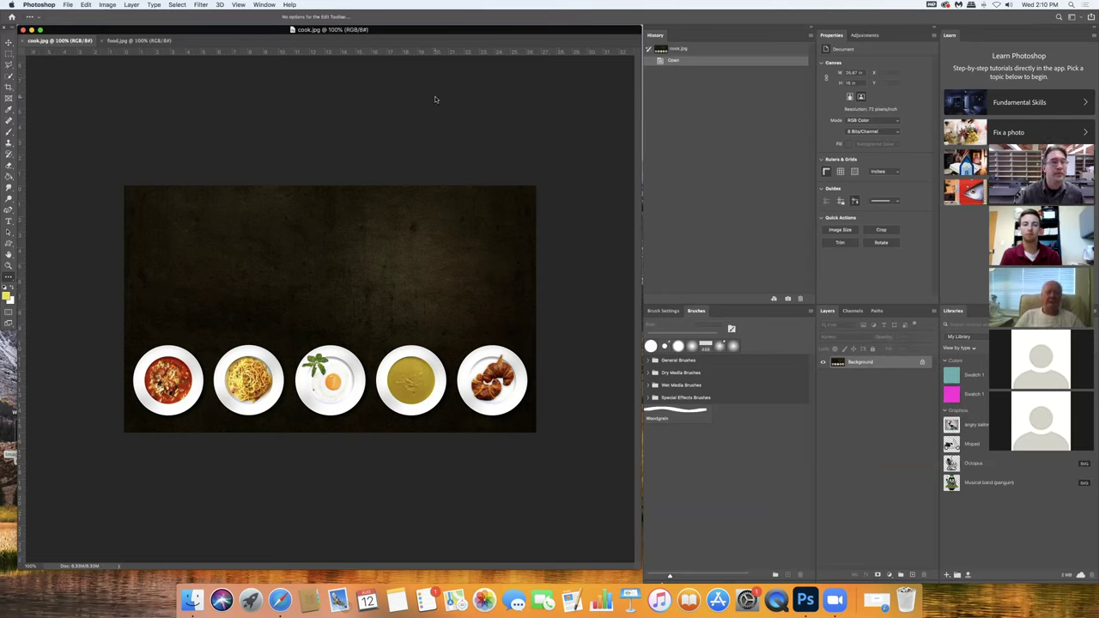
left_click(264, 5)
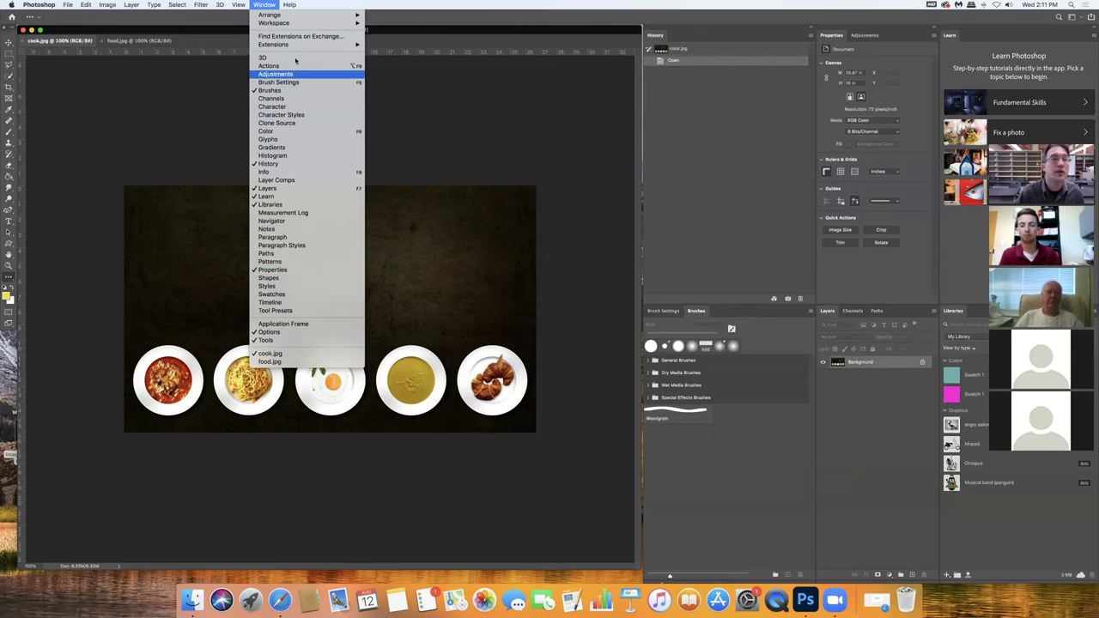
mouse_move(285, 28)
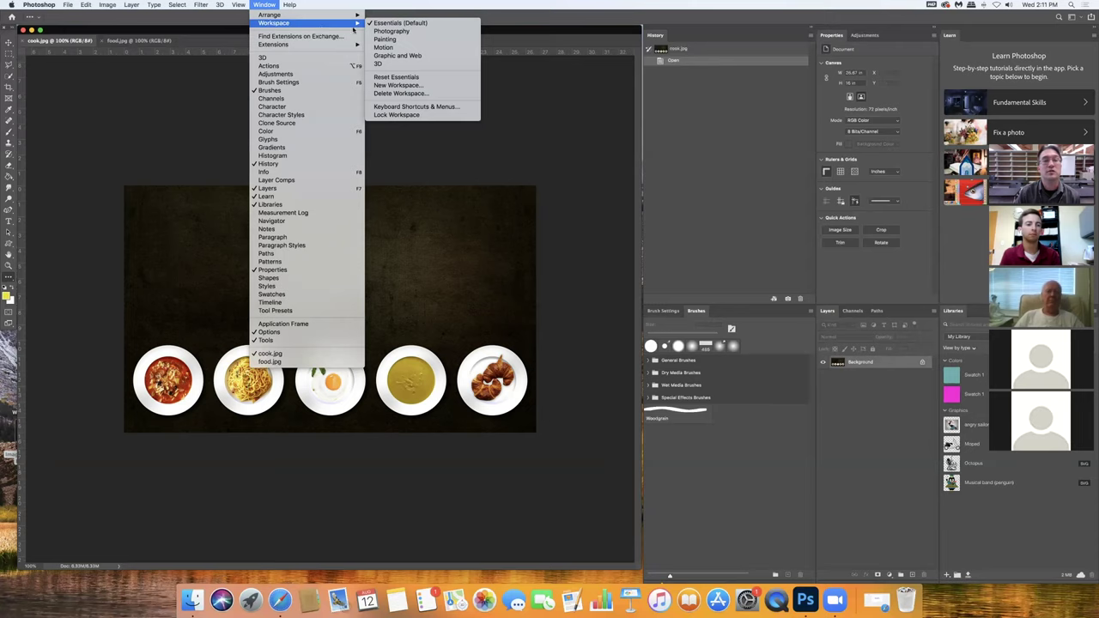
left_click(388, 23)
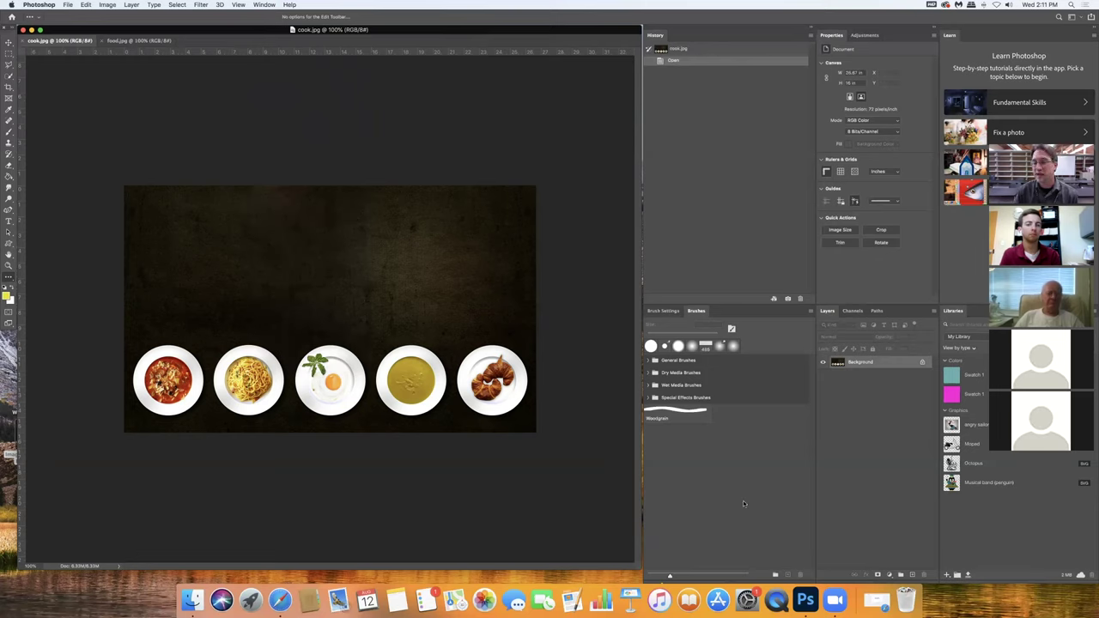
left_click(257, 4)
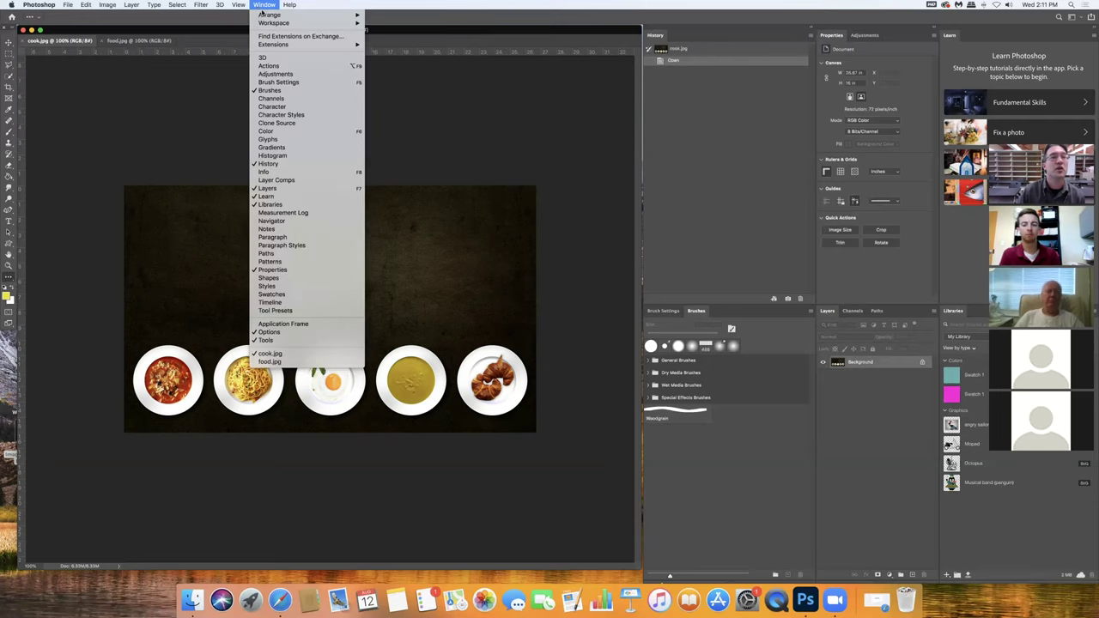
mouse_move(269, 24)
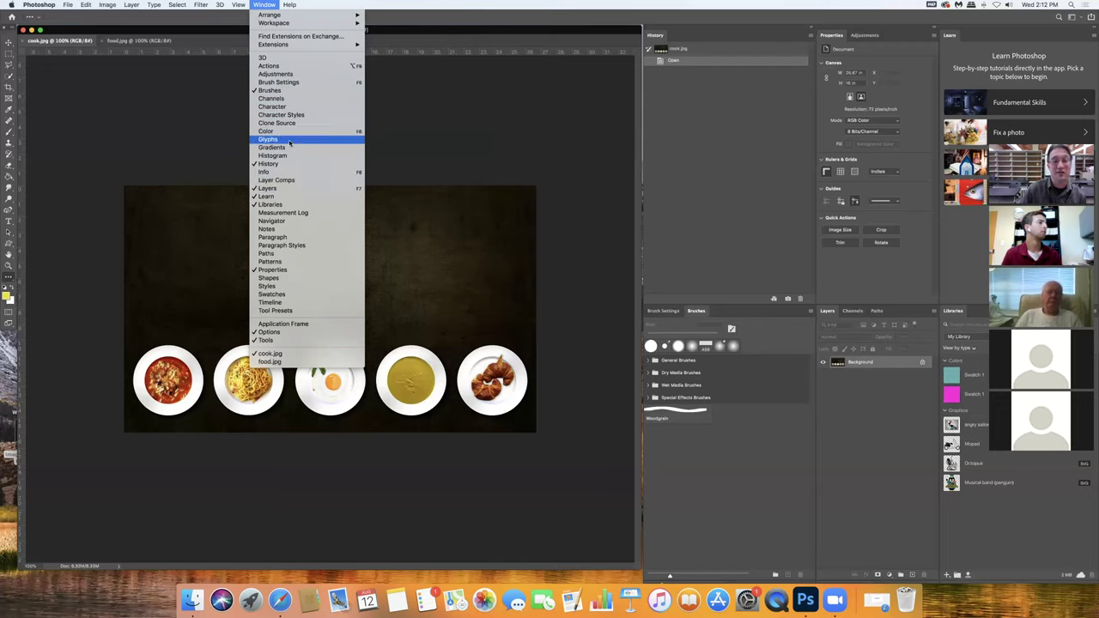
left_click(327, 5)
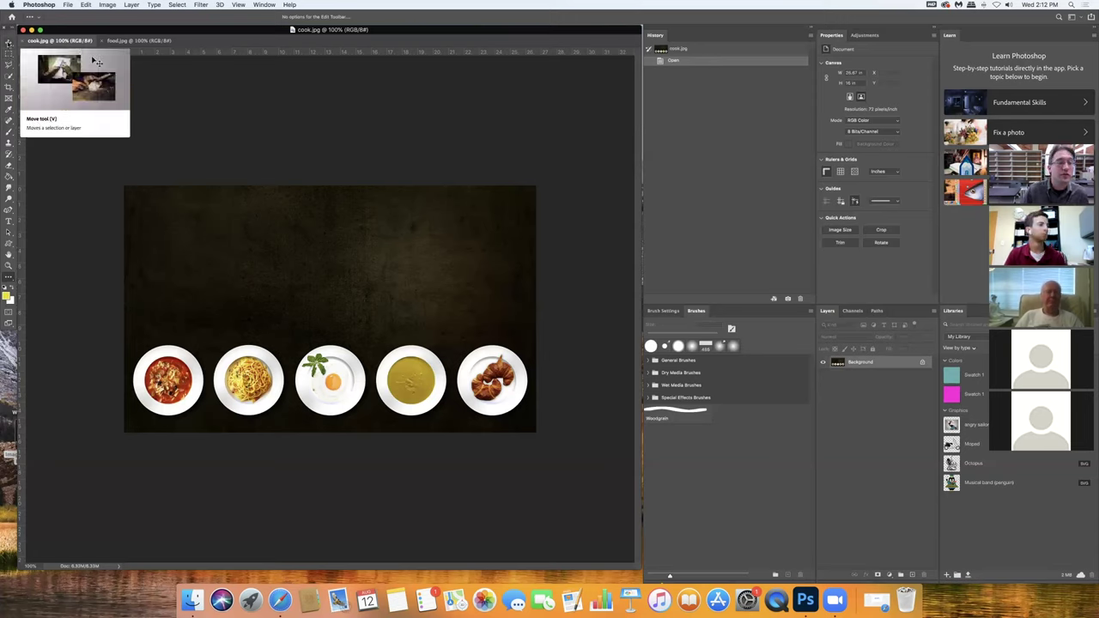
Unlock the cook.jpg Background into Layer 0 and drag it with the Move tool
left_click(9, 43)
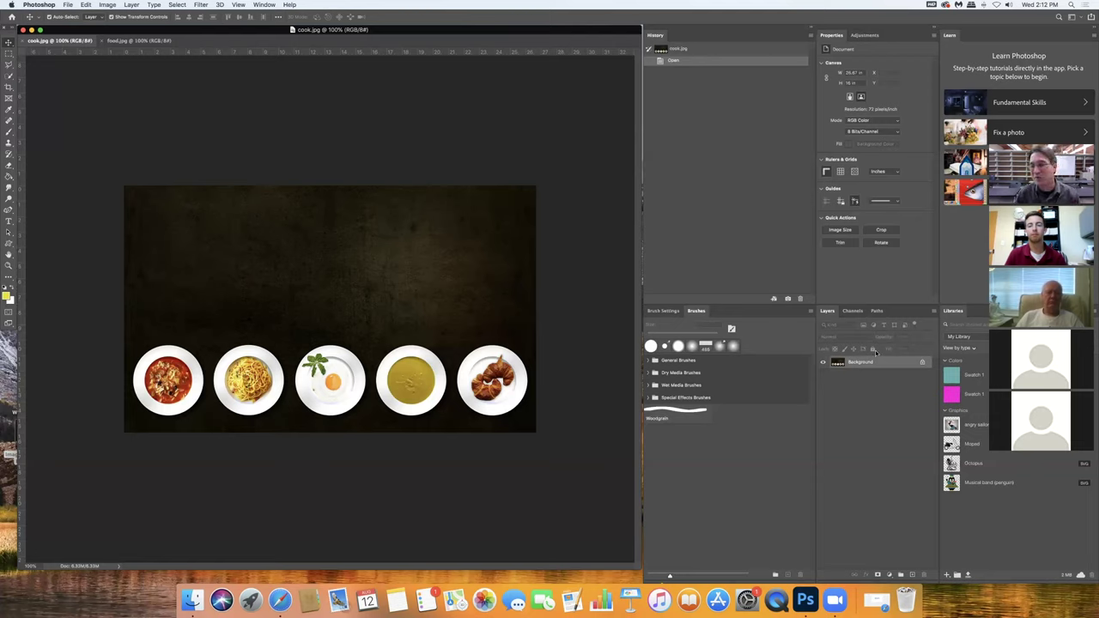
left_click(923, 363)
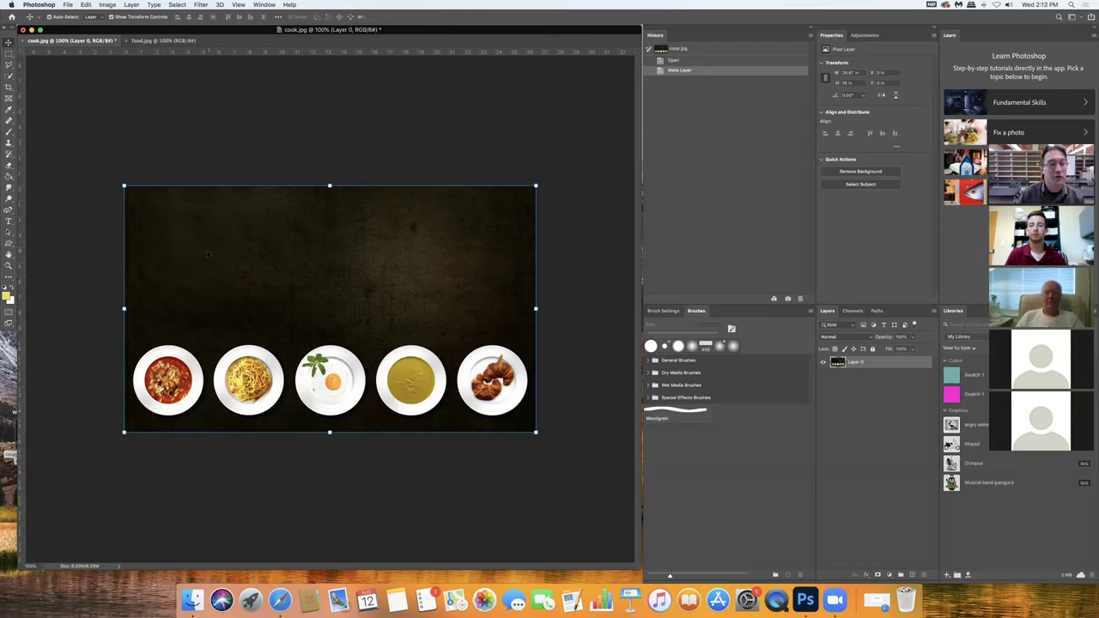
mouse_move(207, 253)
left_mouse_down()
mouse_move(204, 211)
mouse_move(189, 256)
mouse_move(211, 259)
left_mouse_up()
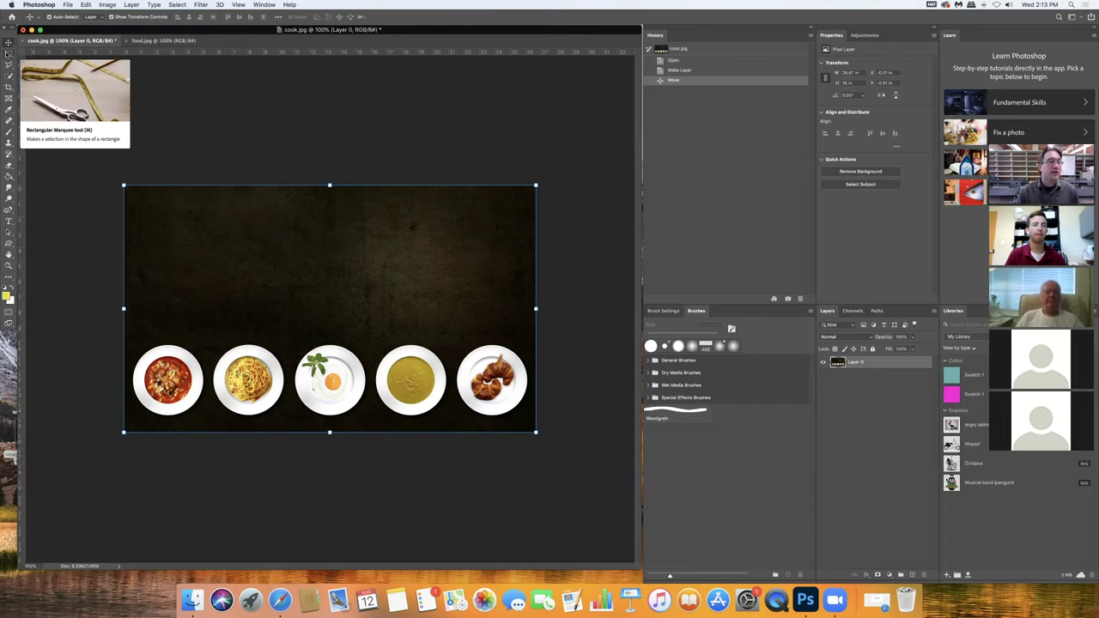
Draw trial rectangular marquee selections above the plates
left_click(9, 54)
left_click(8, 54)
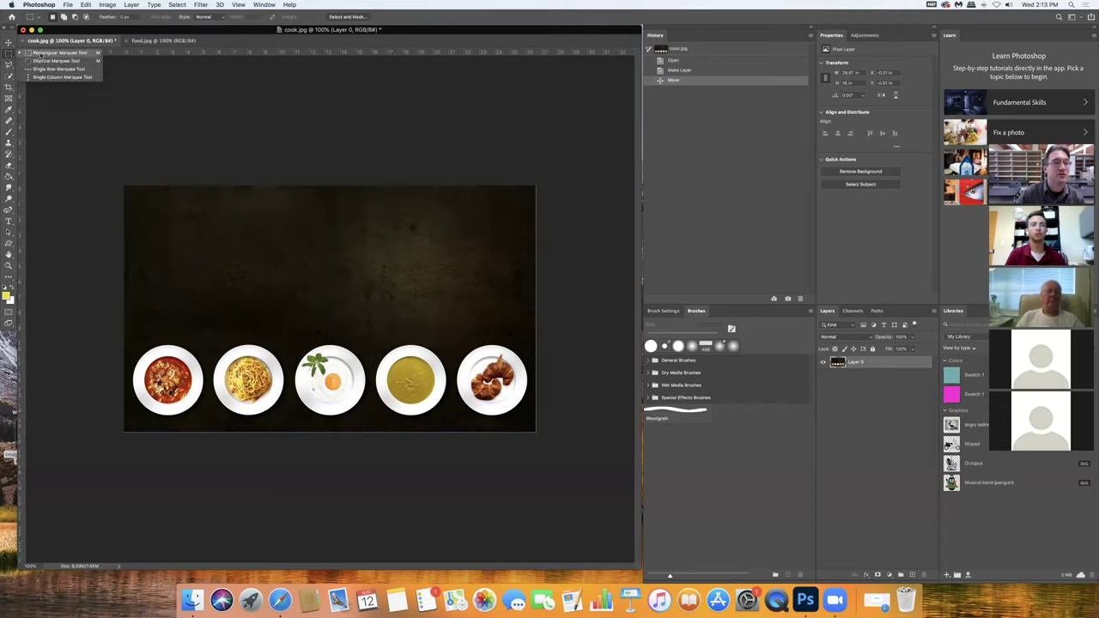
left_click(43, 54)
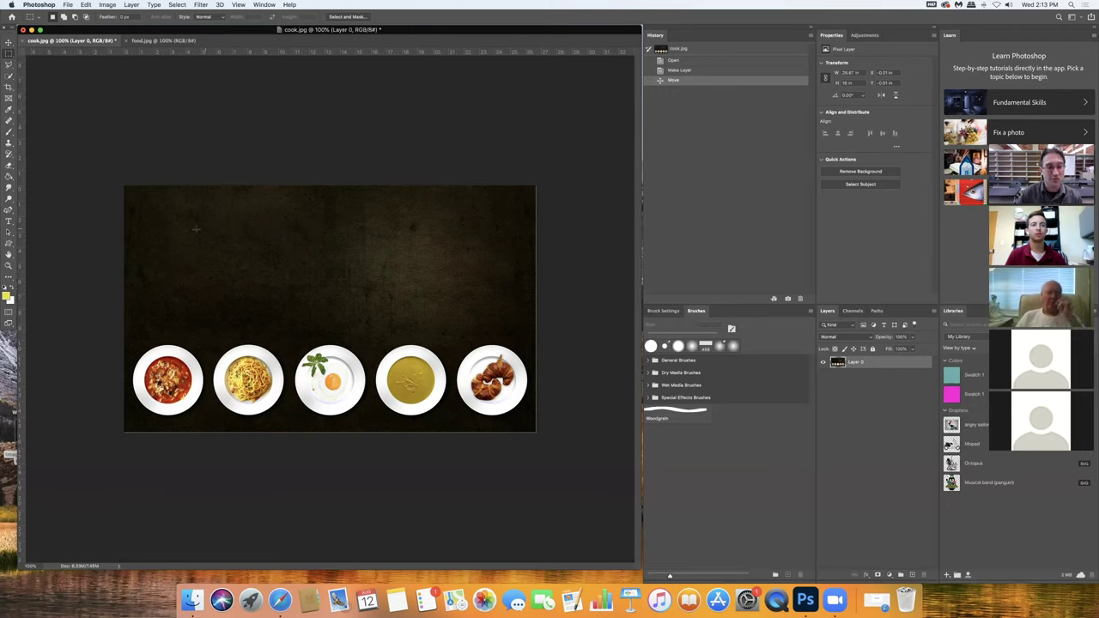
left_click_drag(197, 230, 300, 303)
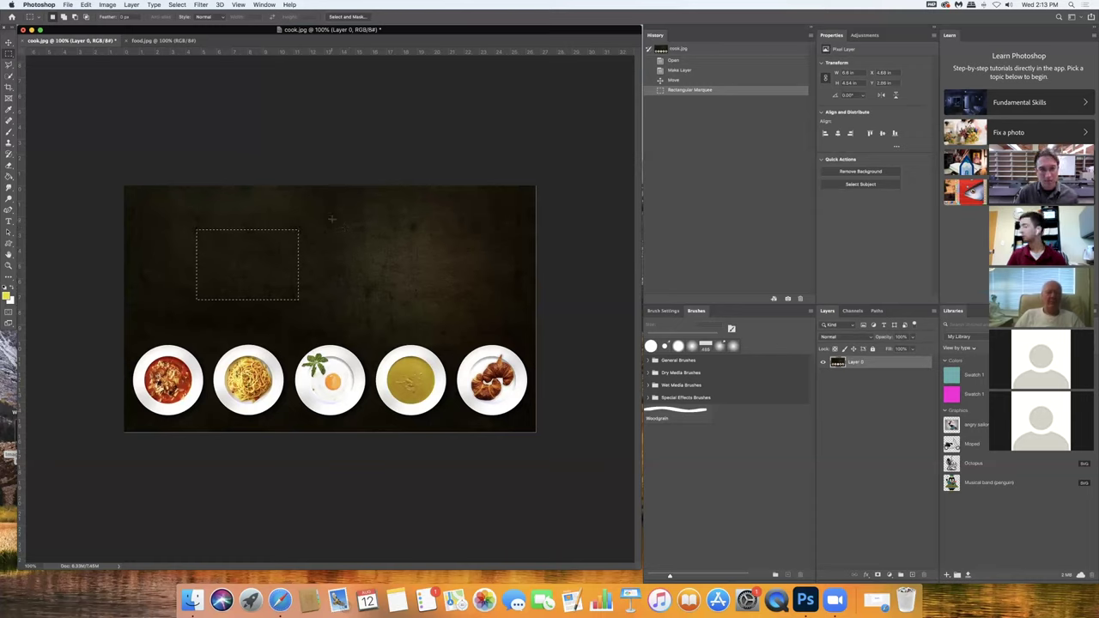
left_click_drag(332, 219, 331, 299)
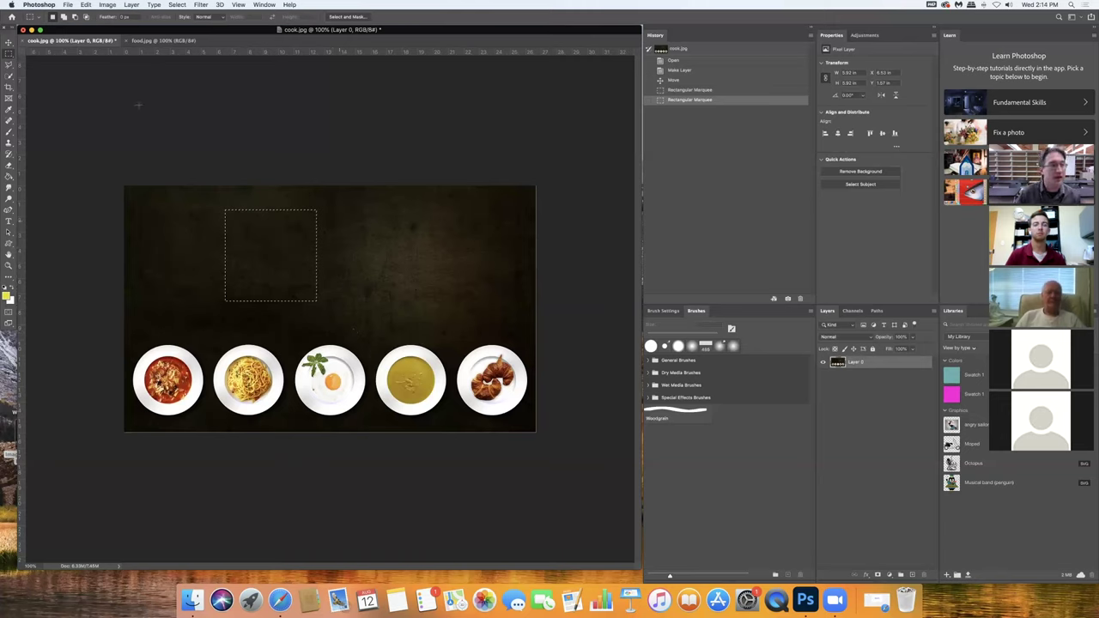
Deselect and step history back to the Make Layer state
left_click_drag(7, 54, 34, 62)
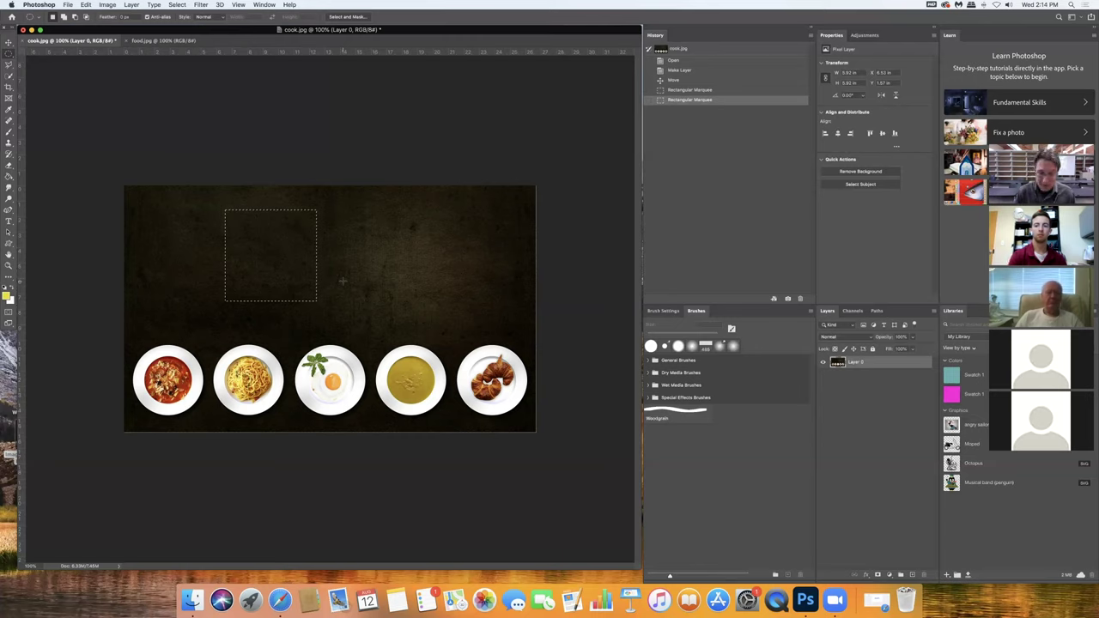
key("super+d")
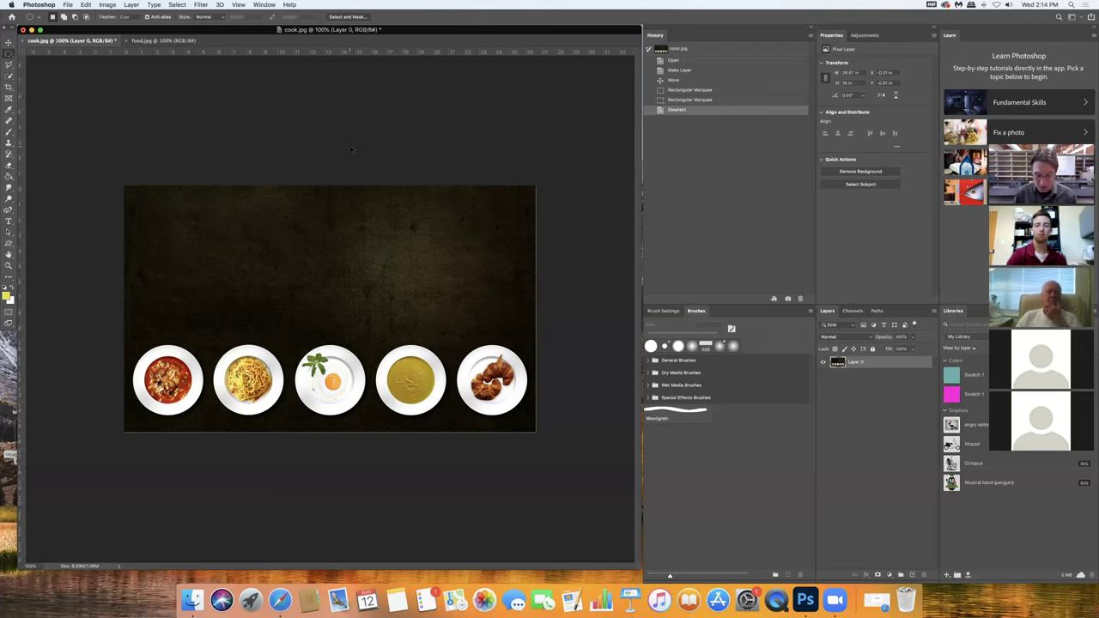
key("super+z")
key("super+z")
key("super+z")
key("super+z")
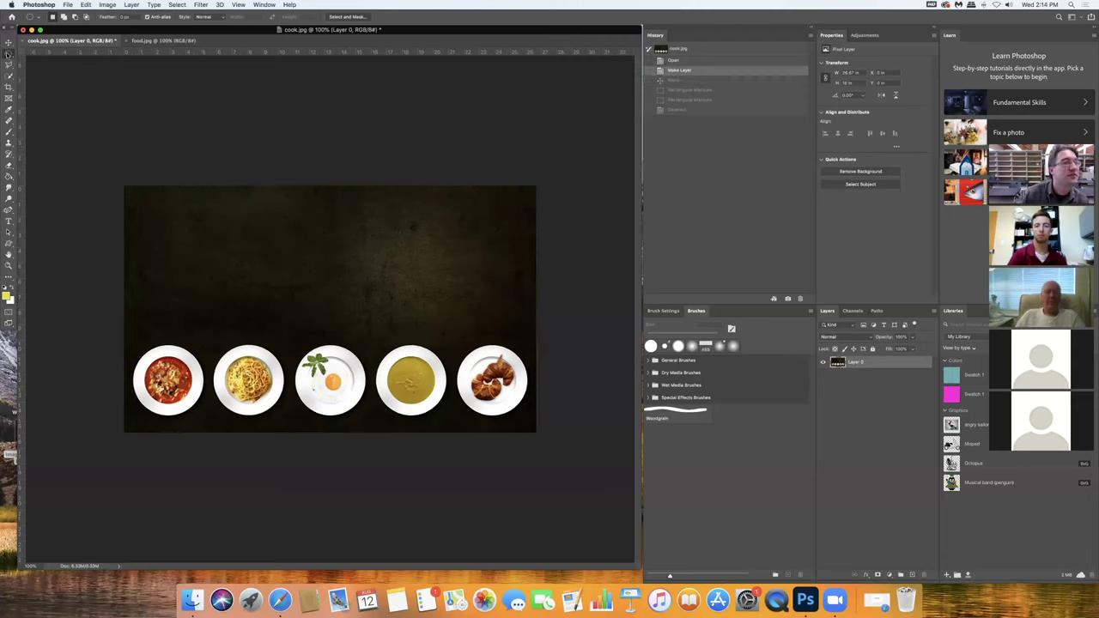
Draw an elliptical marquee around the soup plate at the left end of the row
left_click(7, 53)
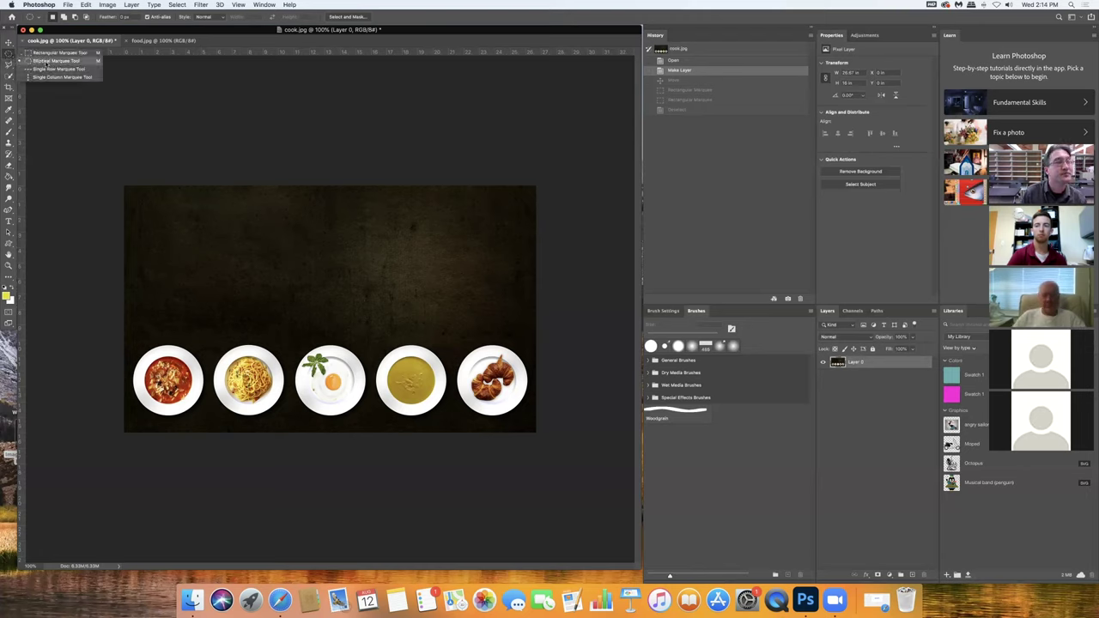
left_click(46, 62)
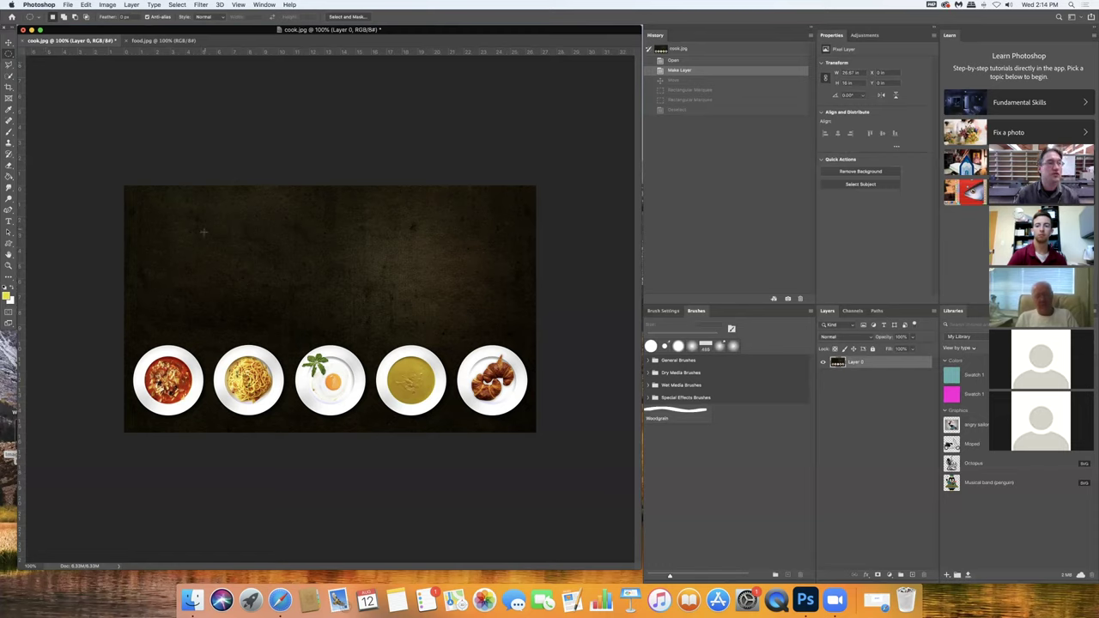
left_click_drag(218, 218, 252, 248)
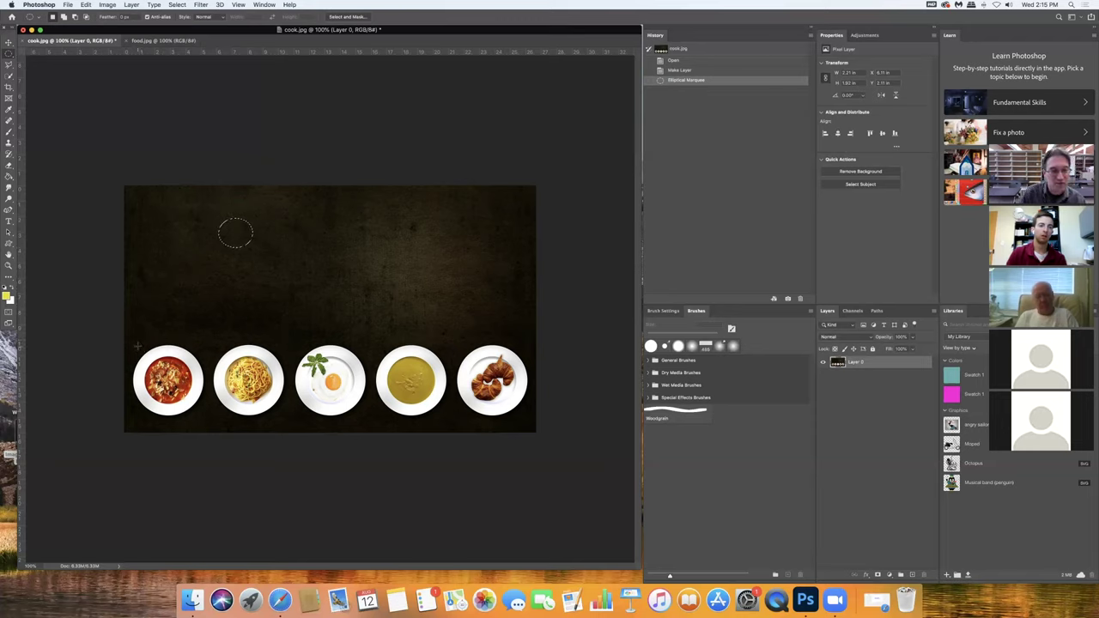
left_click_drag(140, 349, 197, 414)
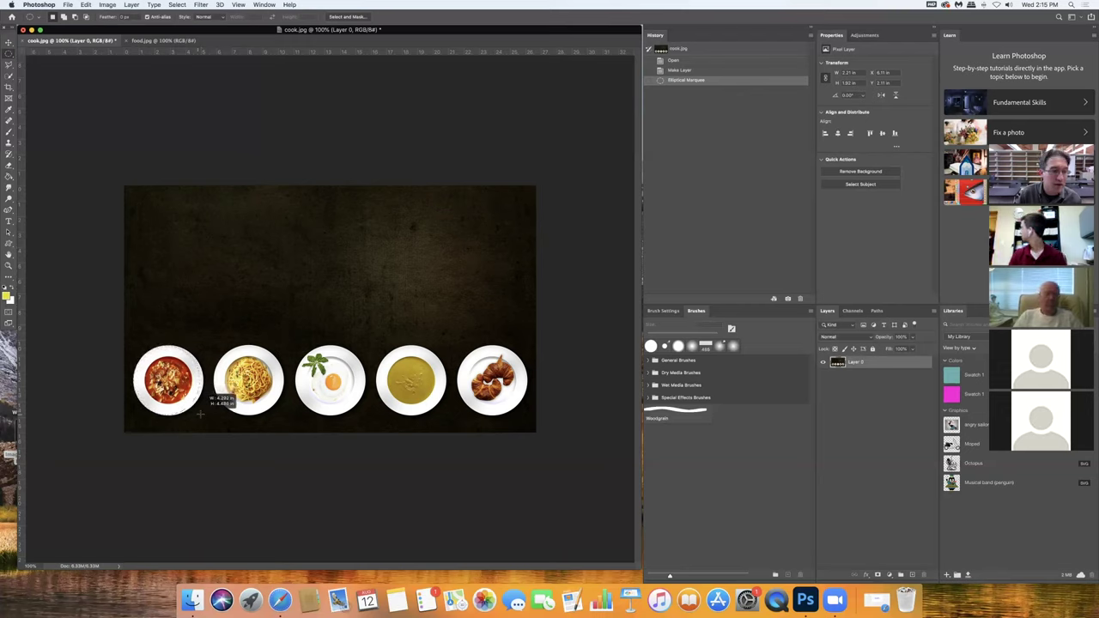
left_click_drag(202, 414, 202, 414)
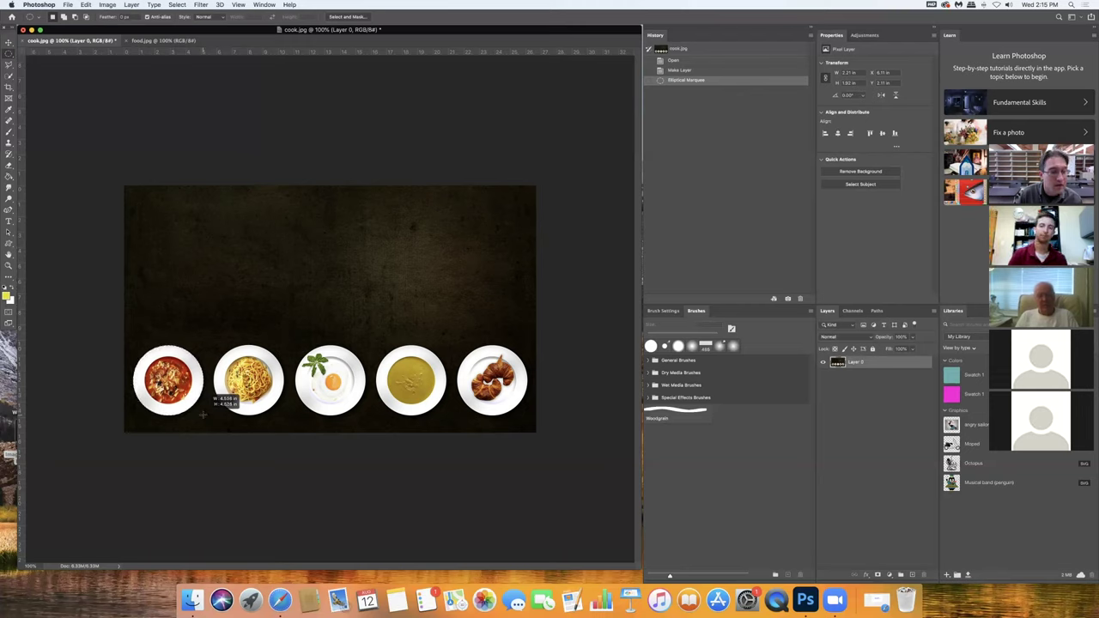
left_click_drag(202, 414, 202, 413)
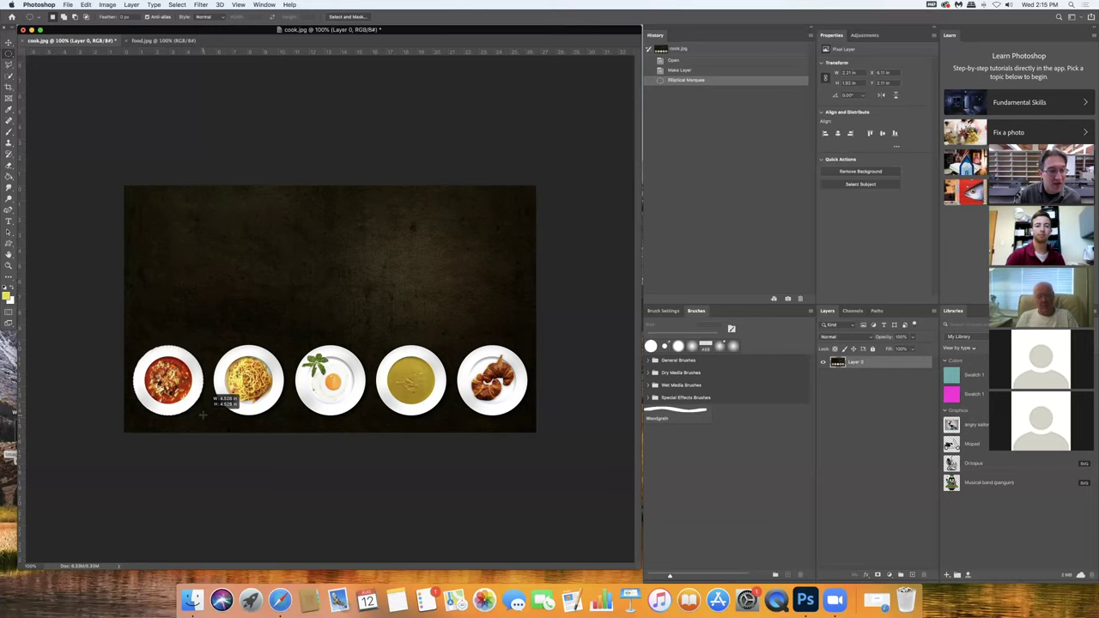
left_click_drag(201, 414, 203, 414)
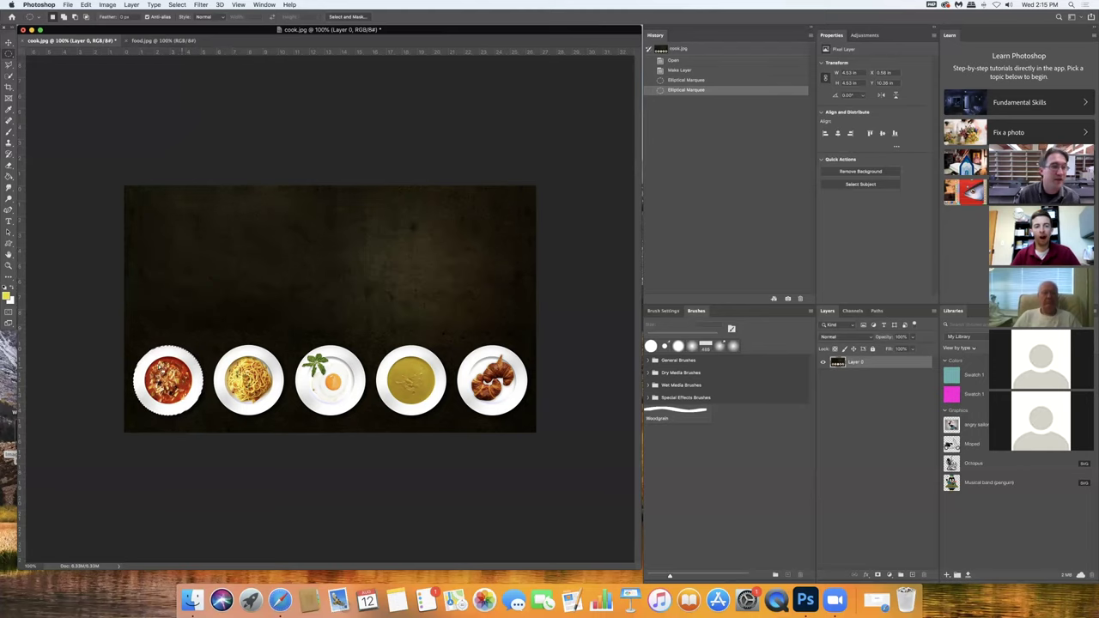
Copy the selected soup plate with Edit > Copy
left_click(156, 40)
left_click(89, 41)
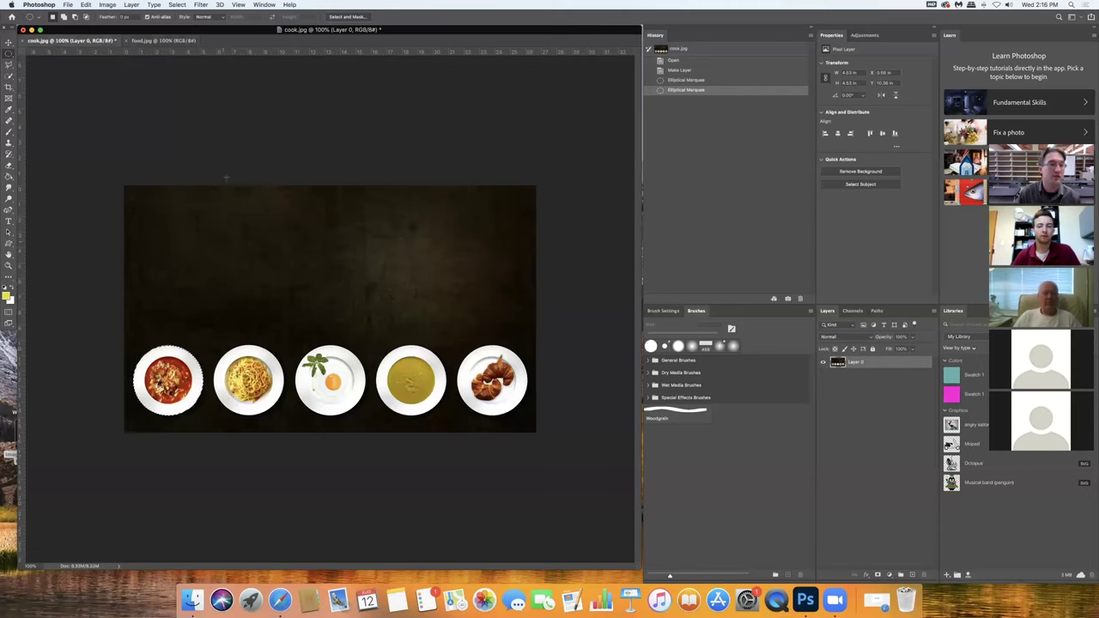
left_click(86, 6)
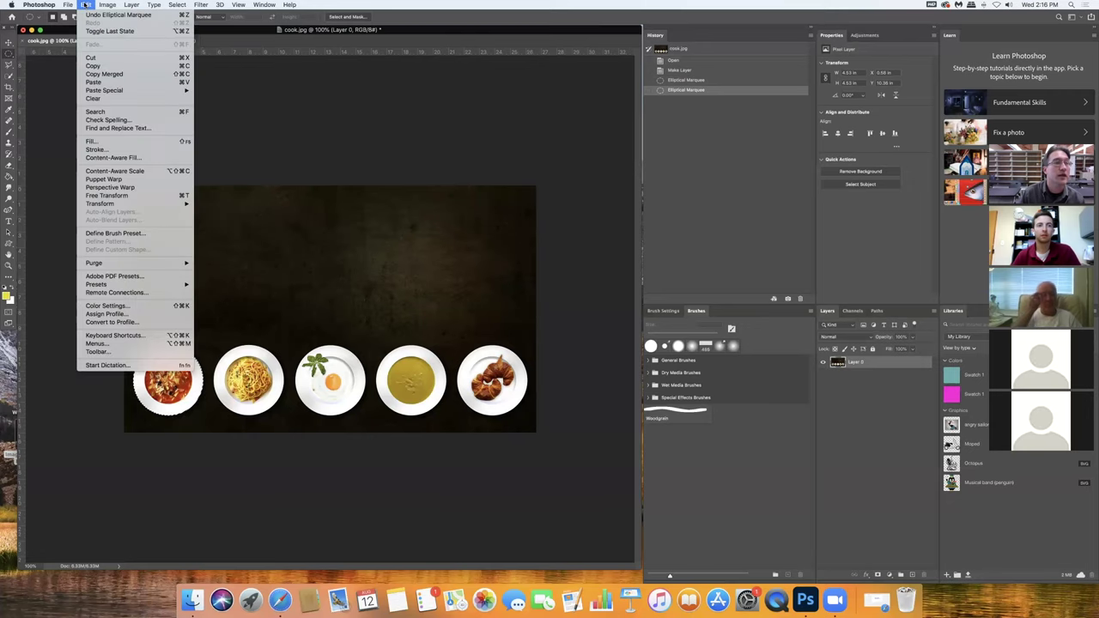
left_click(246, 154)
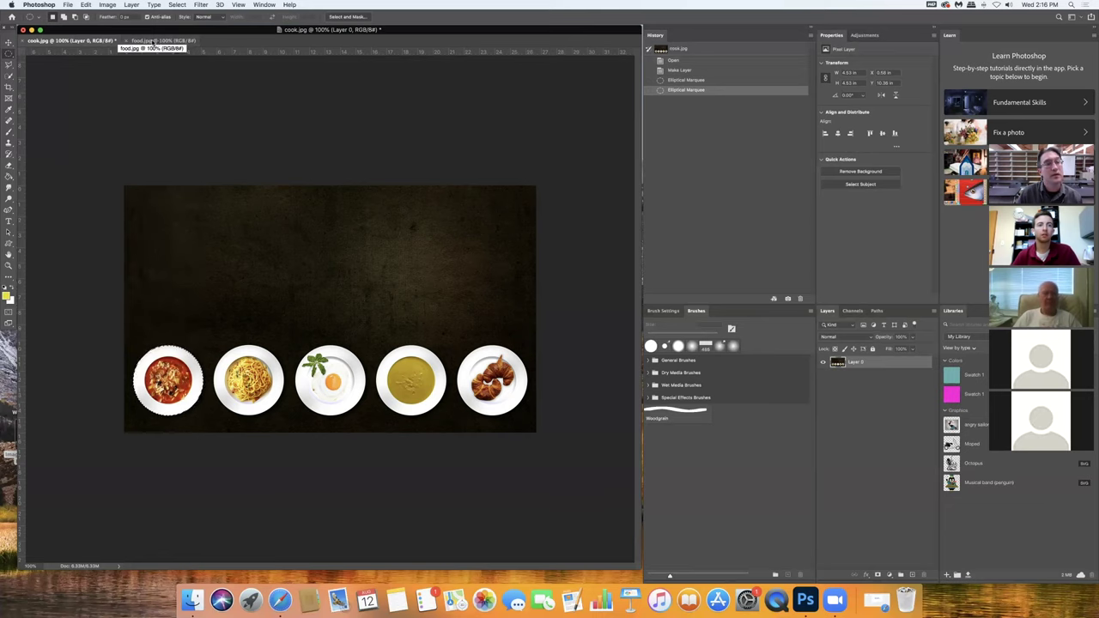
Paste the soup plate into food.jpg as Layer 1
left_click(158, 41)
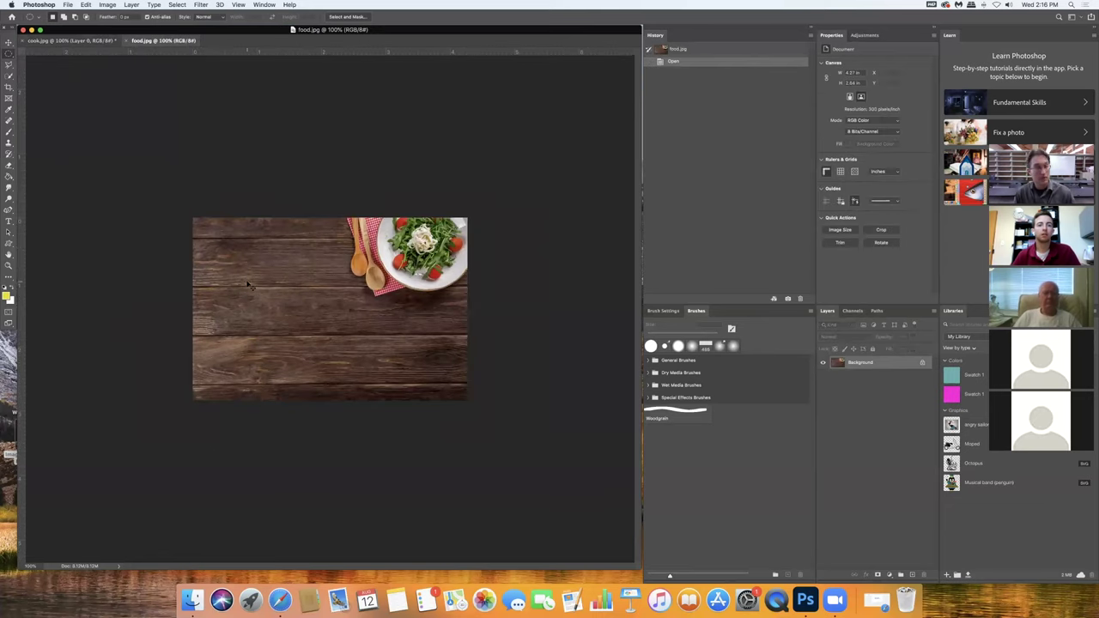
key("super+v")
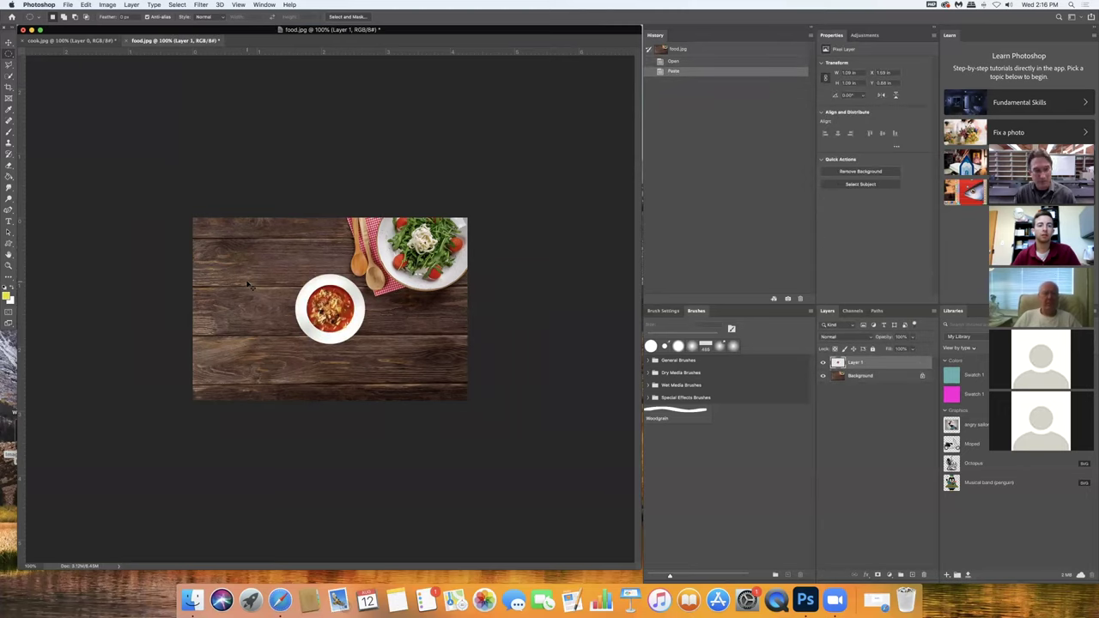
Move the pasted soup plate to the table's lower left, then return to cook.jpg
left_click(8, 42)
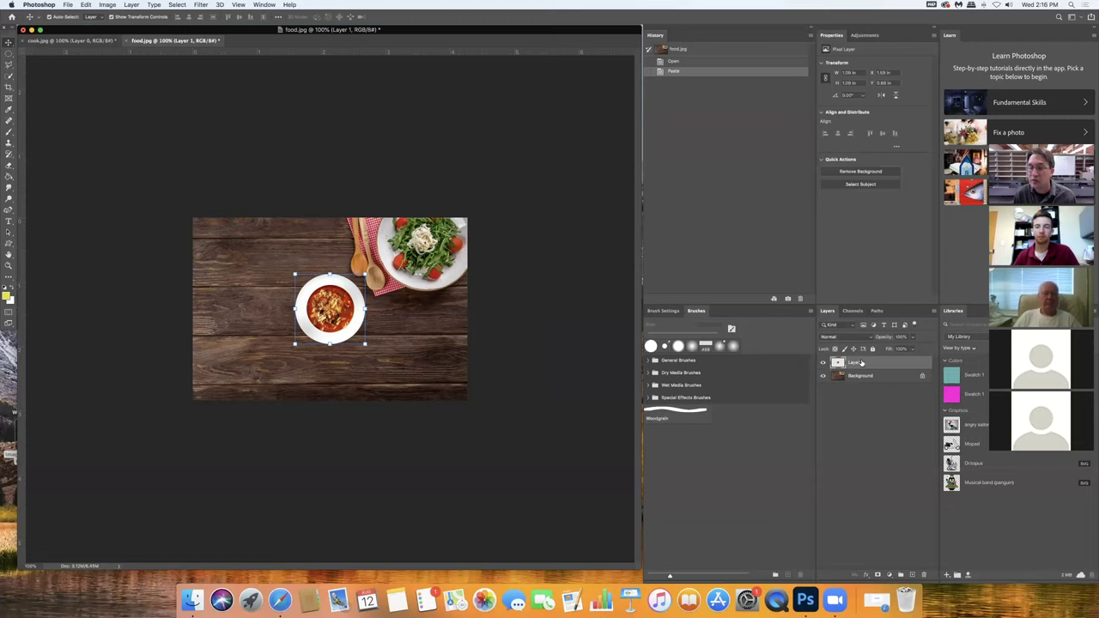
left_click_drag(319, 287, 234, 318)
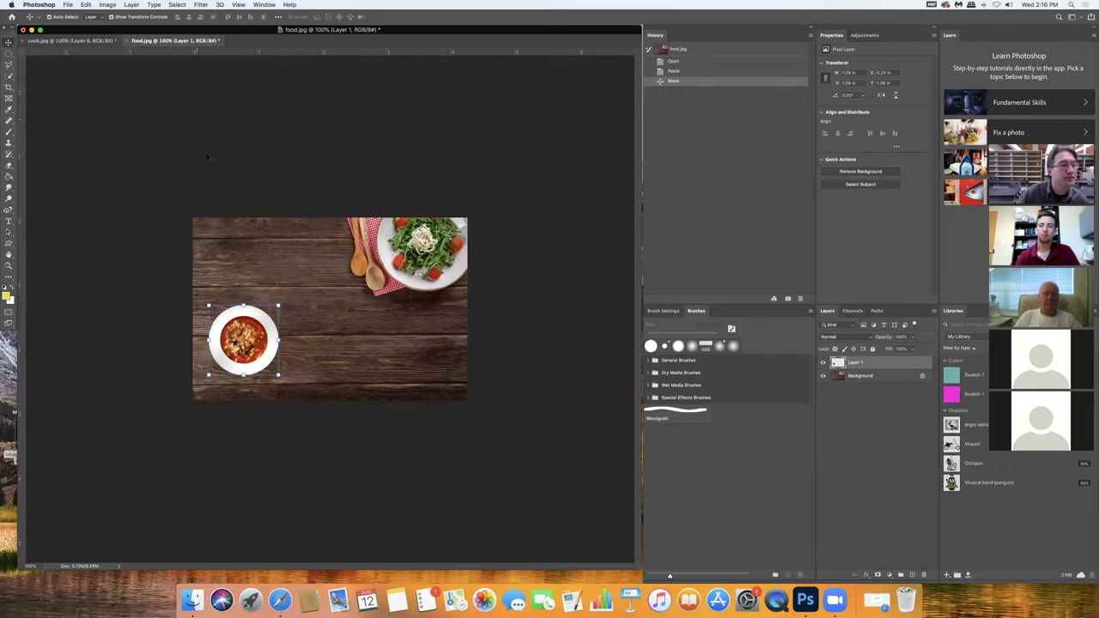
left_click(79, 42)
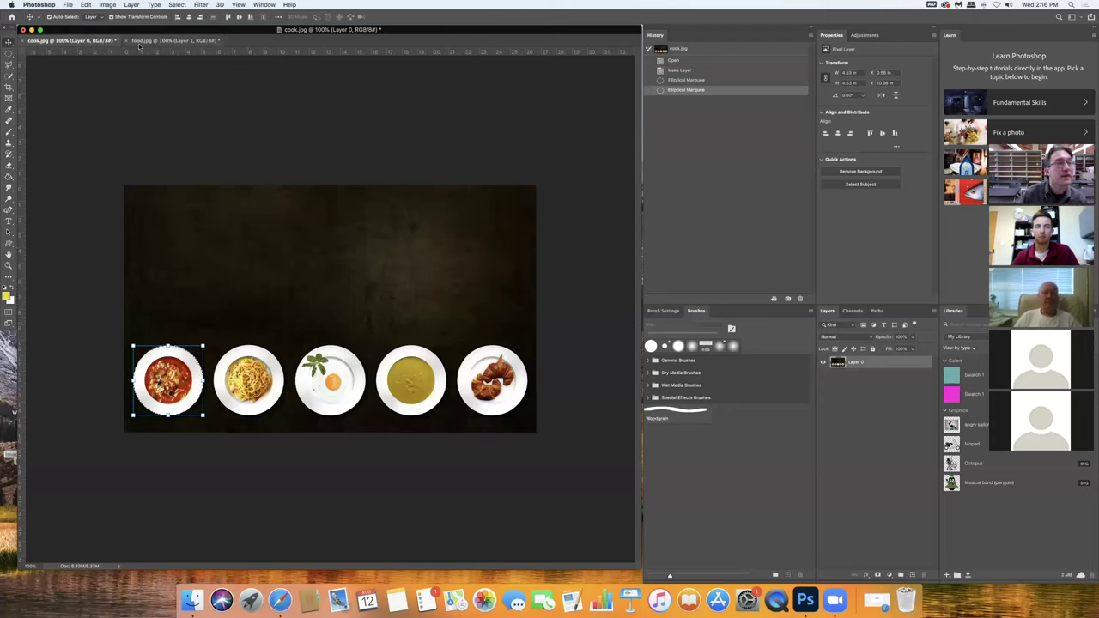
Draw an elliptical marquee around the egg plate, third in the row
left_click(8, 54)
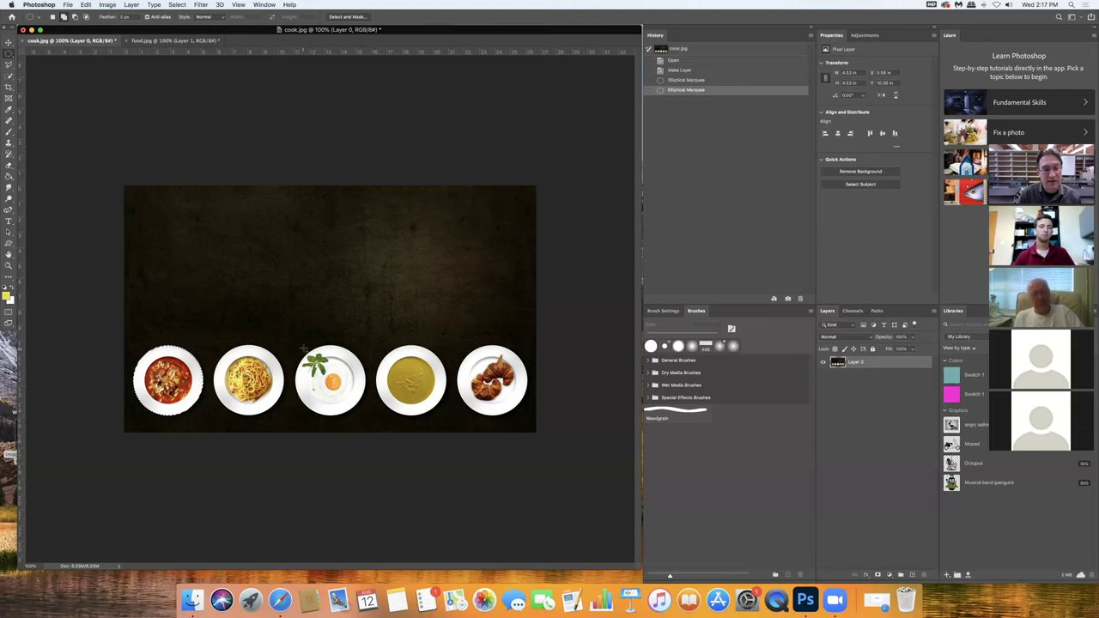
left_click_drag(298, 345, 364, 415)
left_click_drag(363, 417, 362, 416)
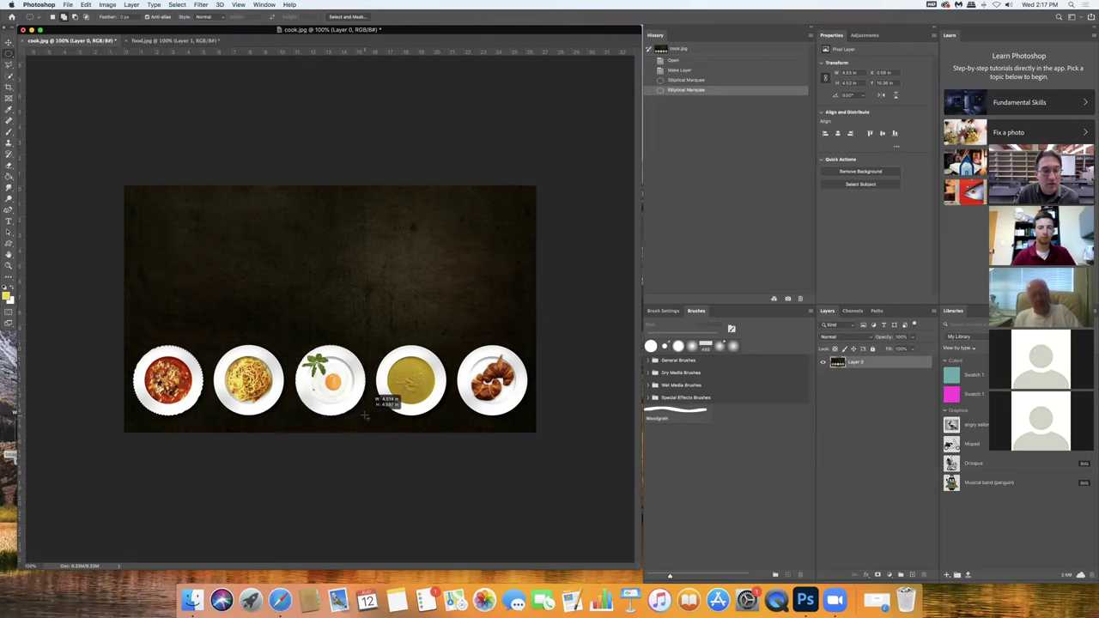
left_click_drag(364, 417, 364, 416)
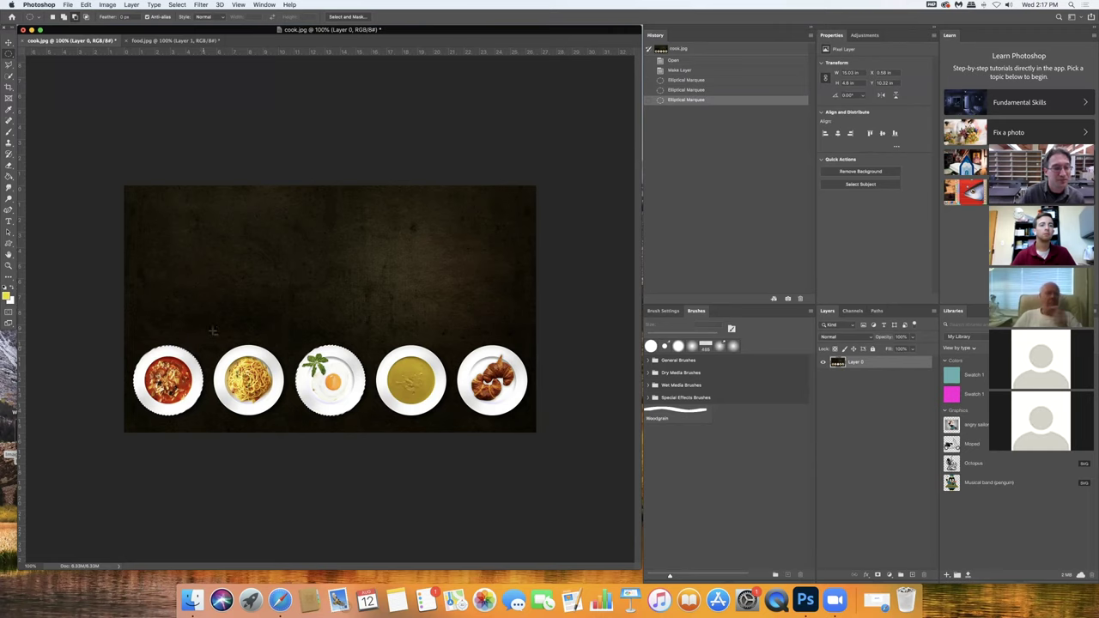
left_click_drag(212, 330, 126, 431)
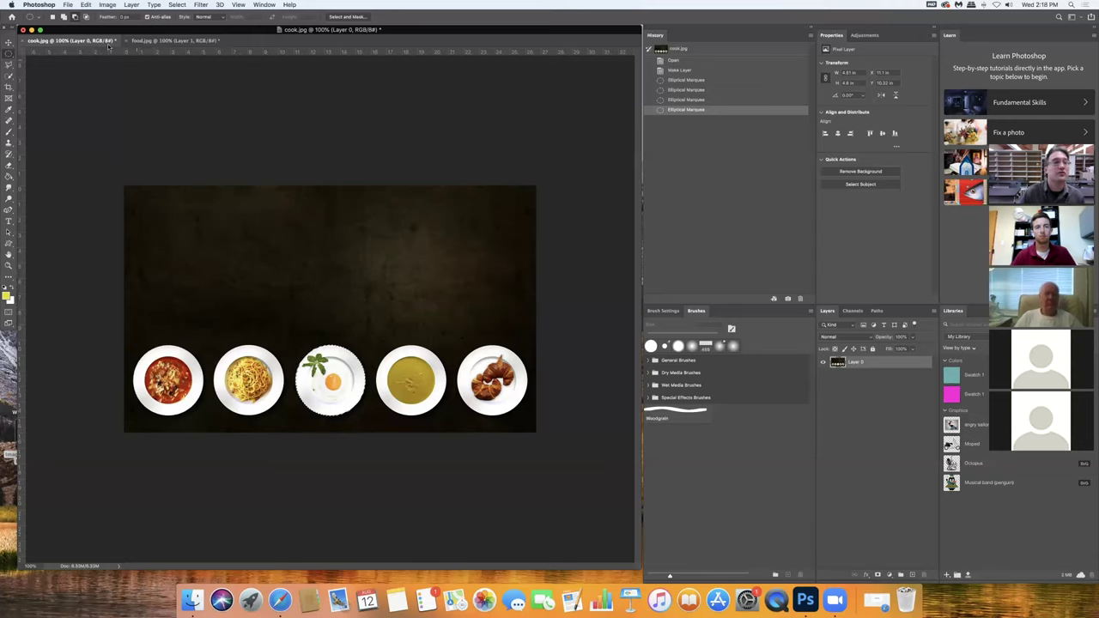
left_click(75, 17)
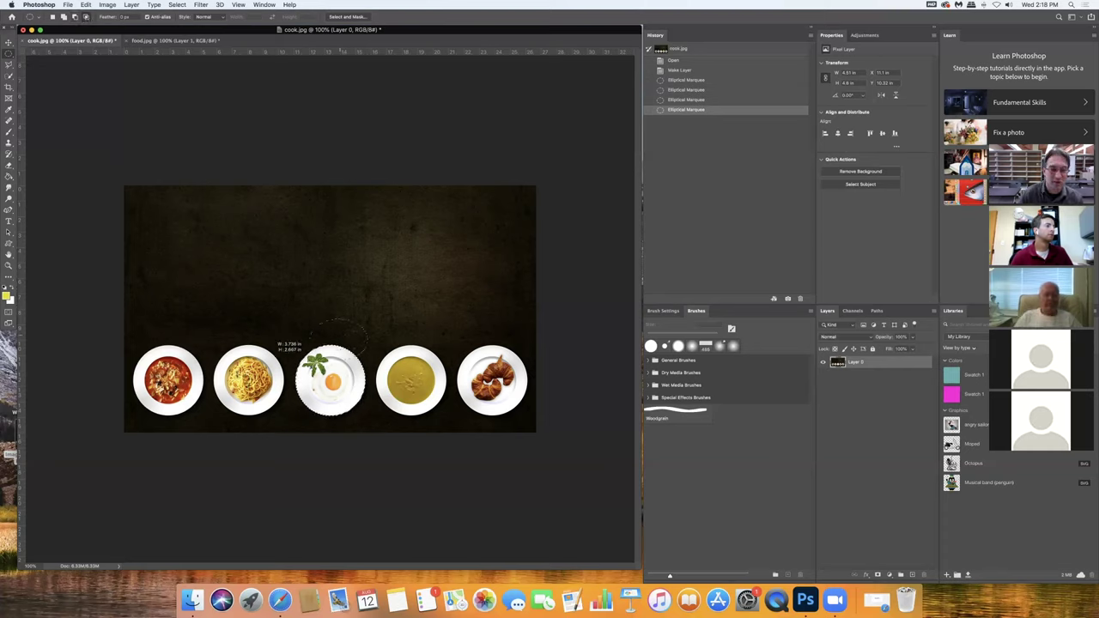
left_click_drag(303, 382, 302, 385)
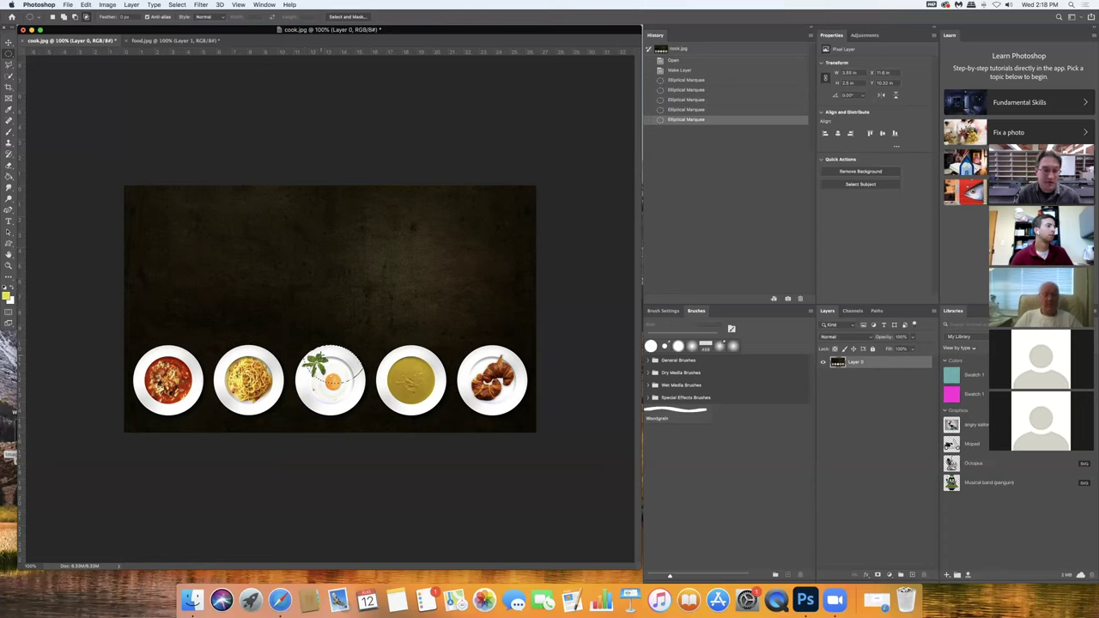
key("super+z")
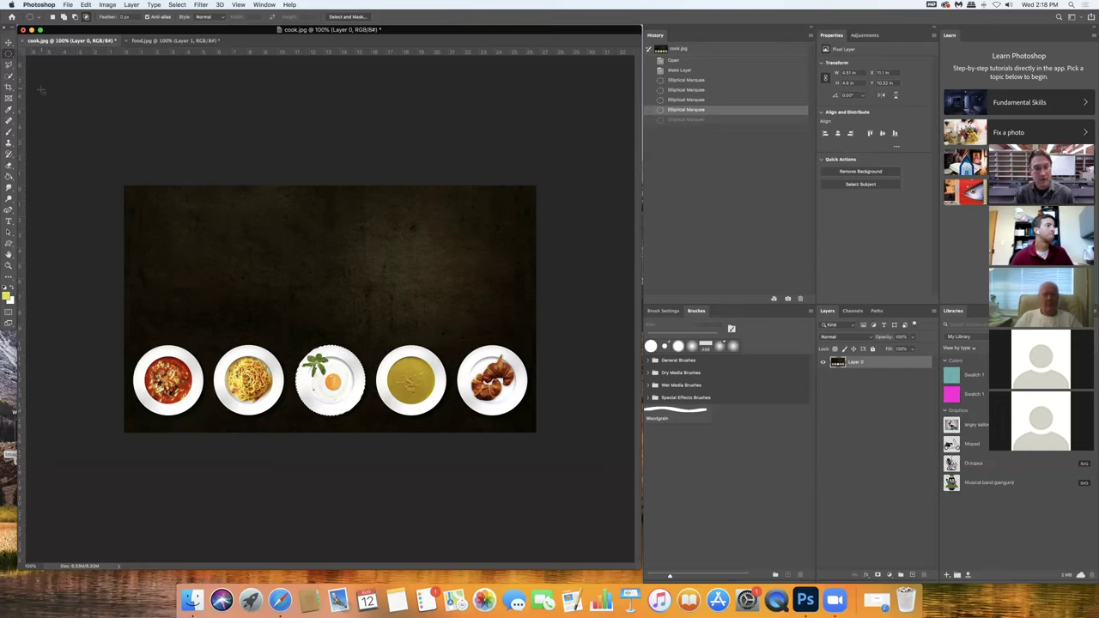
Paste the egg plate into food.jpg and move it right of the soup plate
left_click(180, 41)
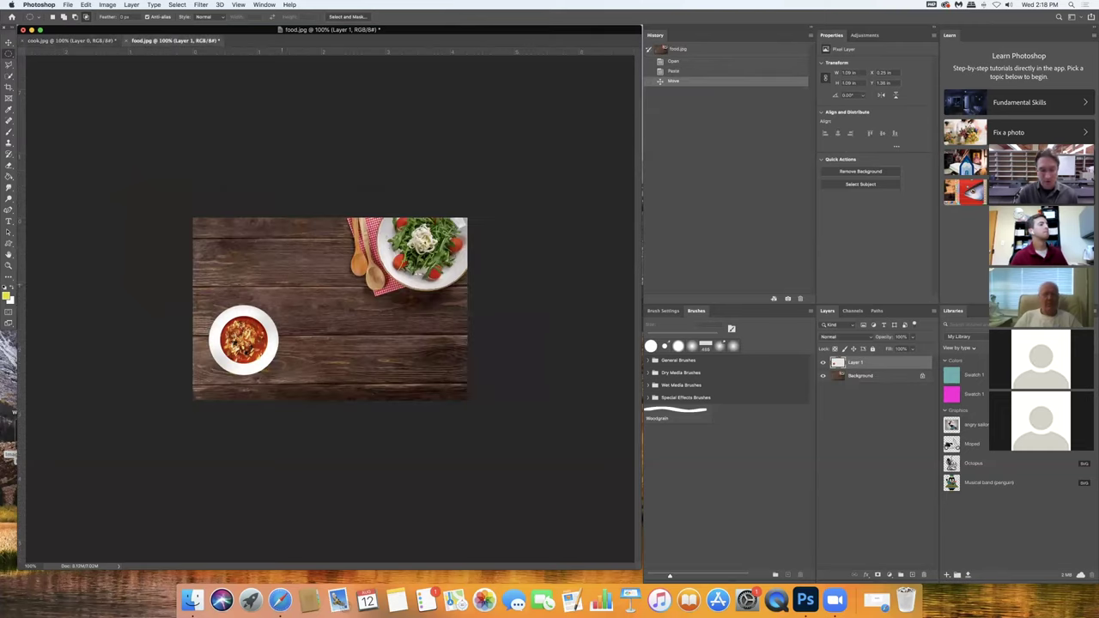
key("super+v")
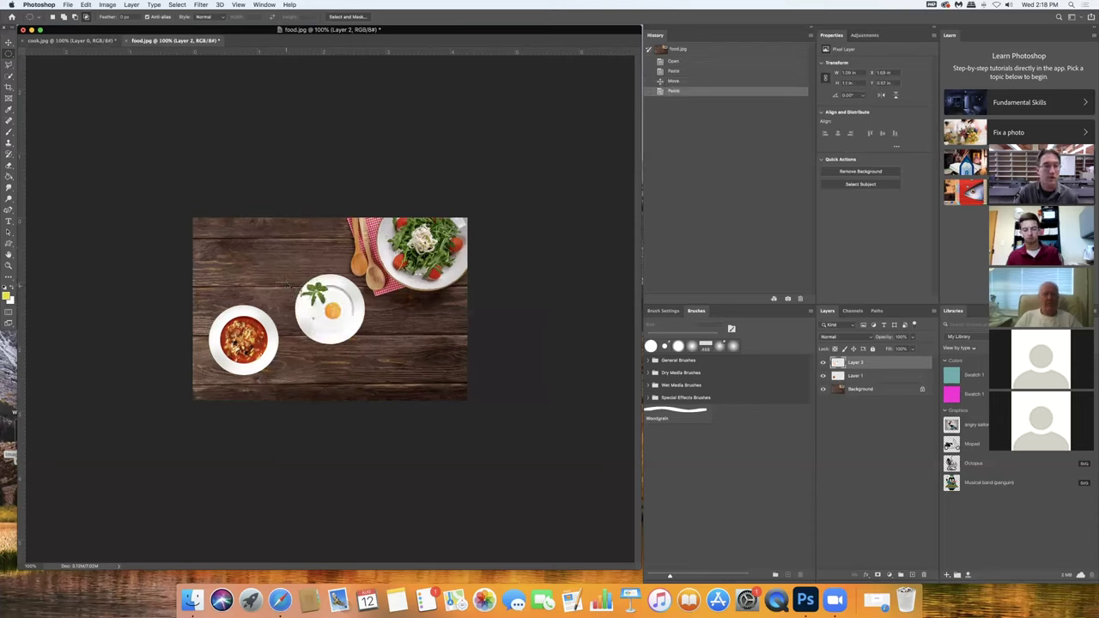
key("v")
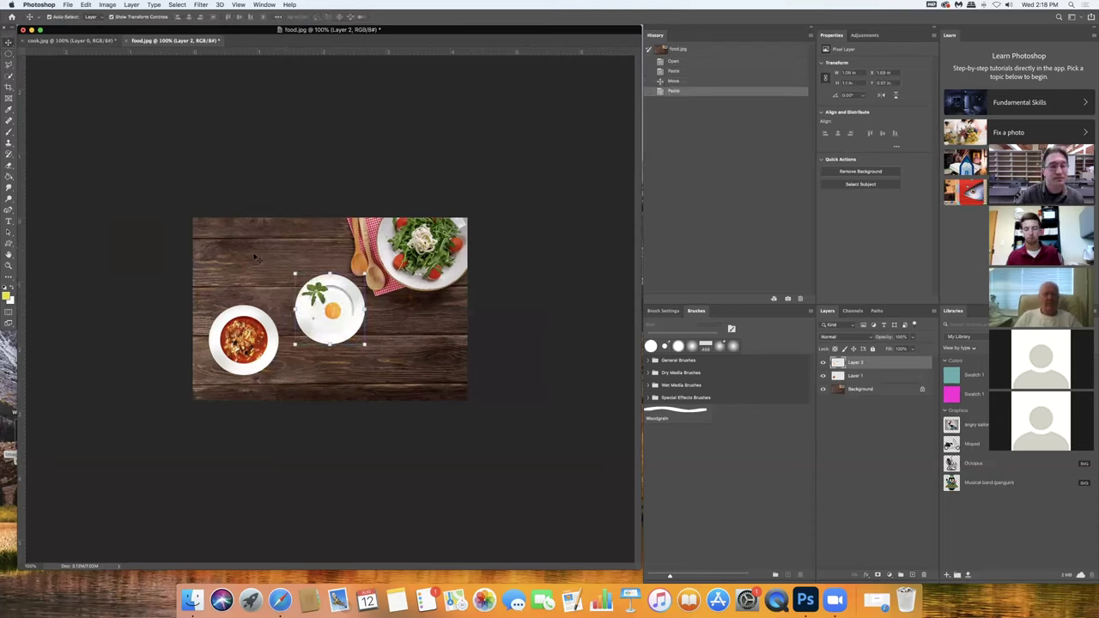
left_click_drag(327, 272, 341, 310)
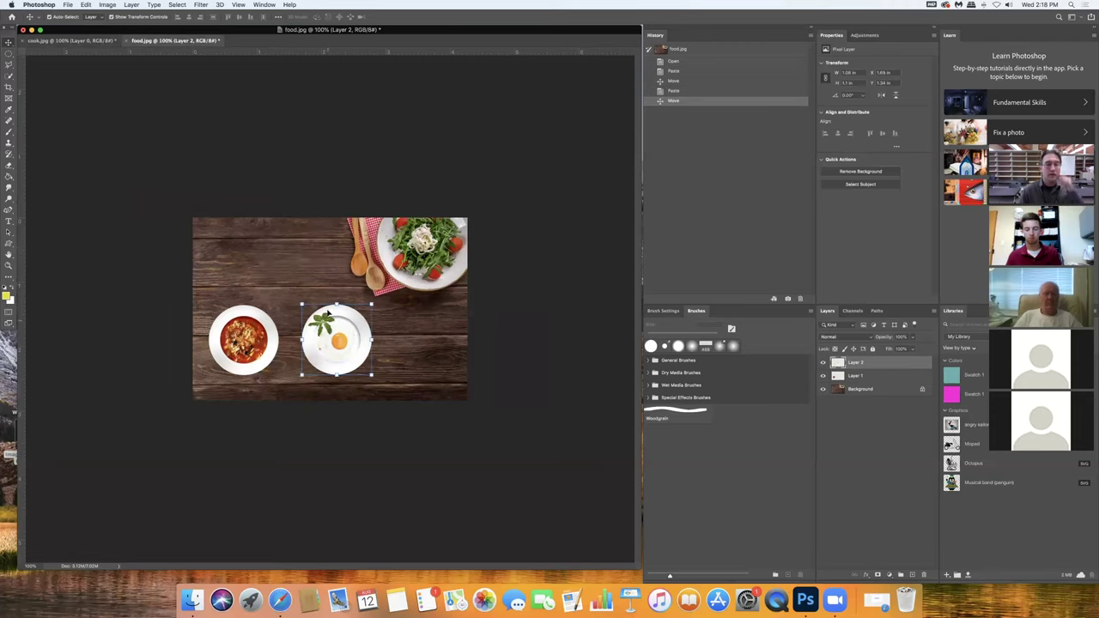
Back in cook.jpg, draw an elliptical marquee around the yellow soup plate
left_click(69, 40)
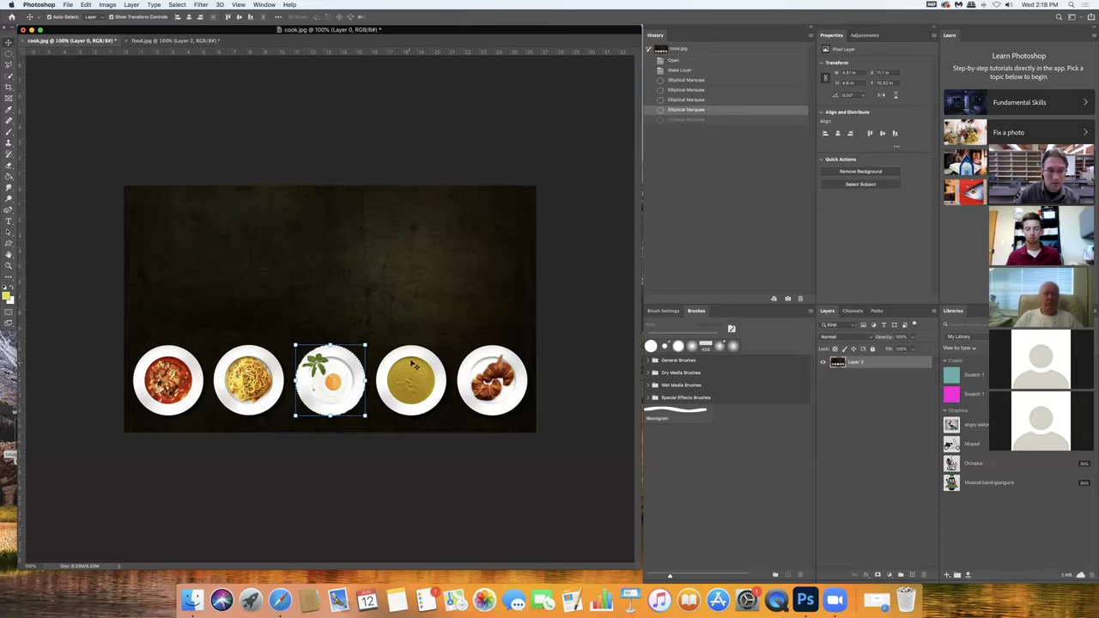
left_click(10, 54)
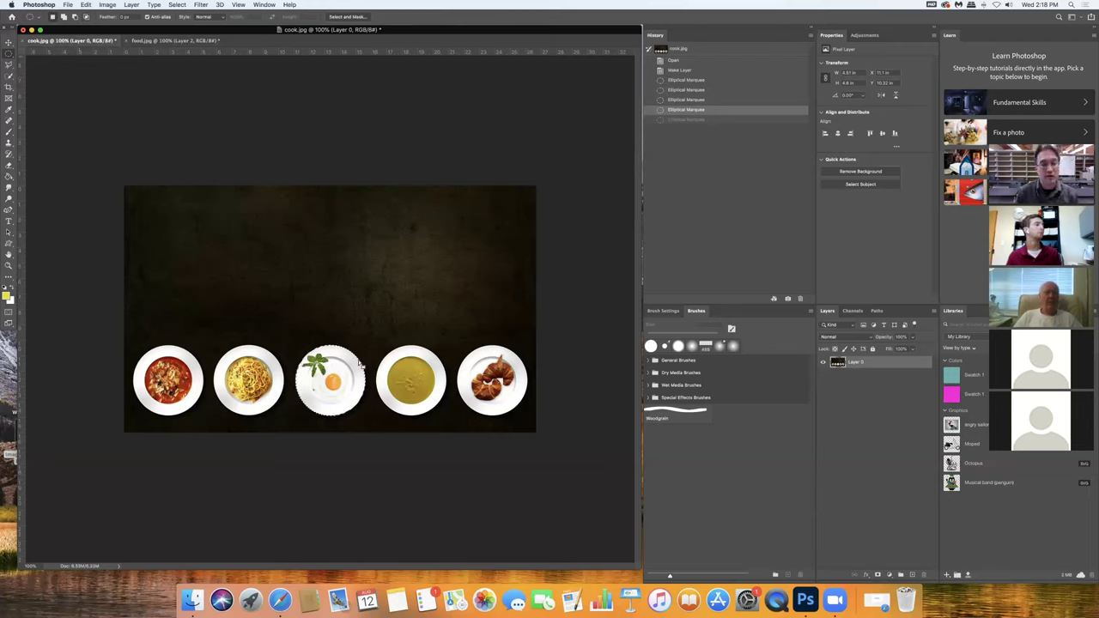
left_click_drag(376, 346, 444, 413)
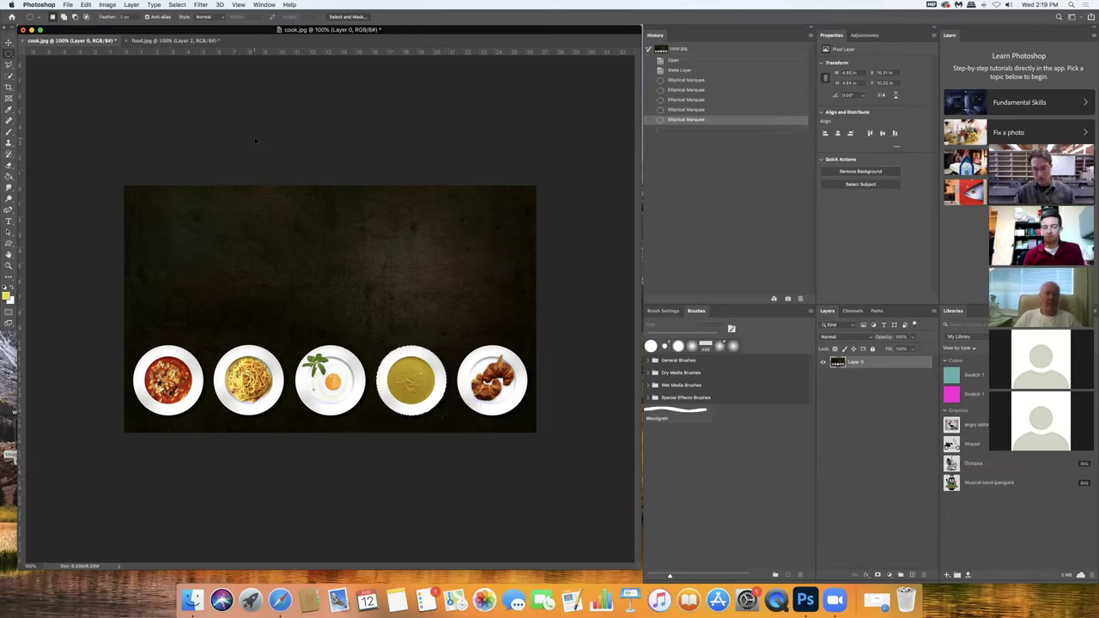
Paste the yellow soup plate into food.jpg as Layer 3, right of the egg plate
left_click(176, 40)
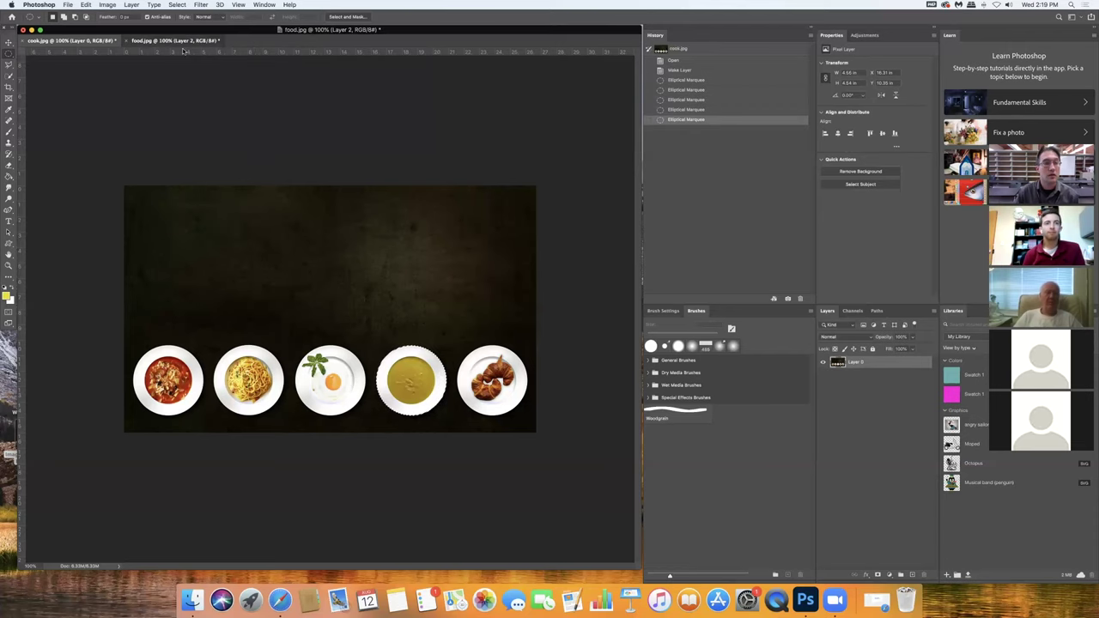
key("super+v")
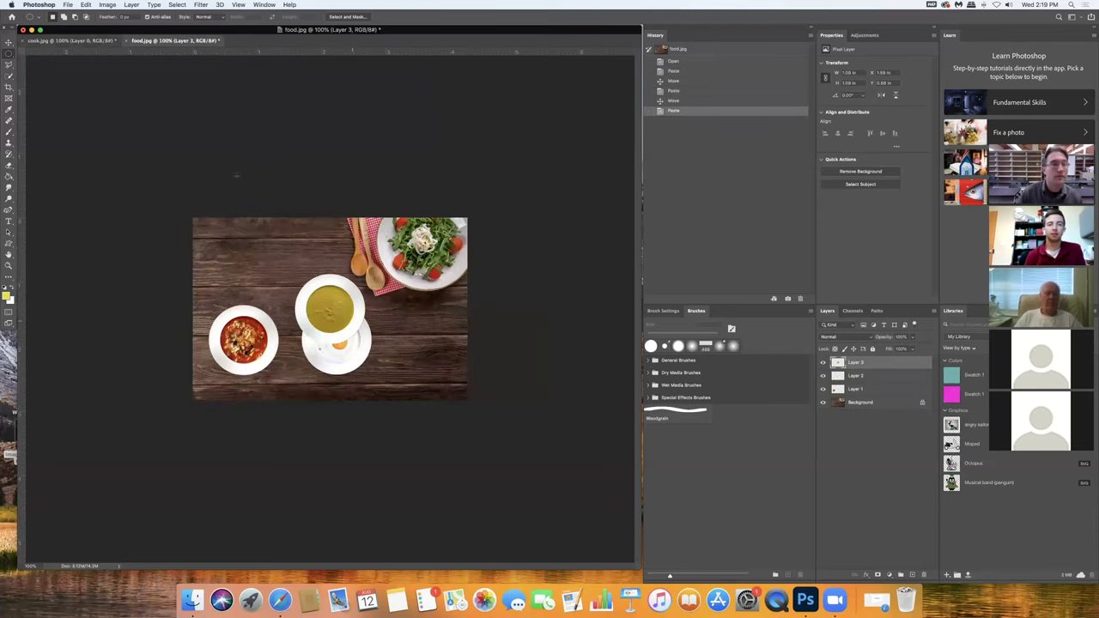
left_click(8, 41)
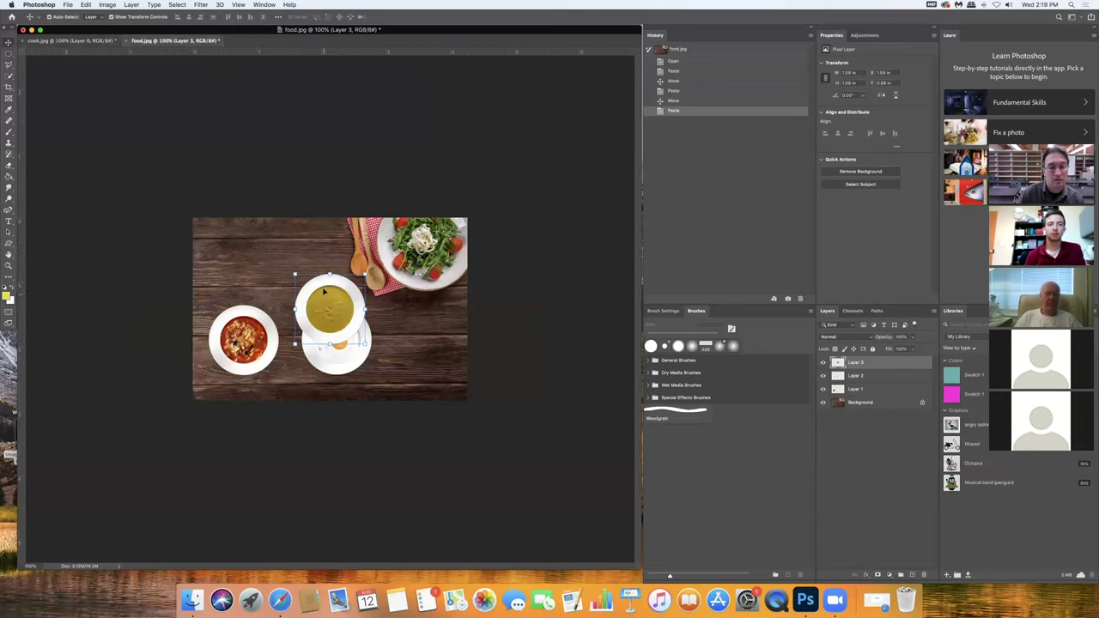
left_click_drag(324, 285, 422, 318)
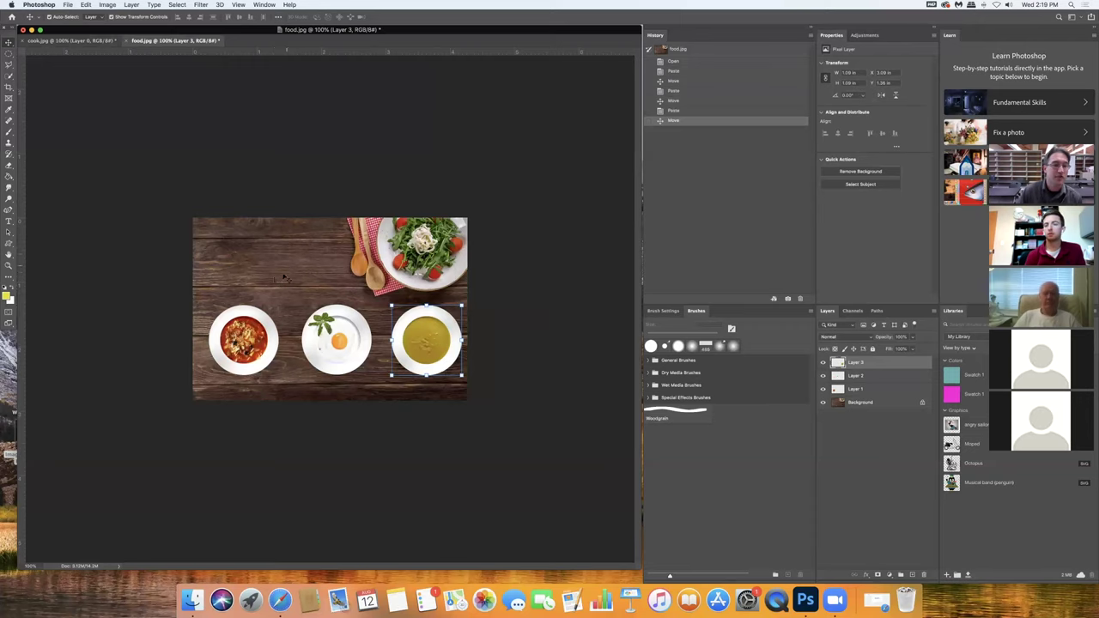
left_click(69, 41)
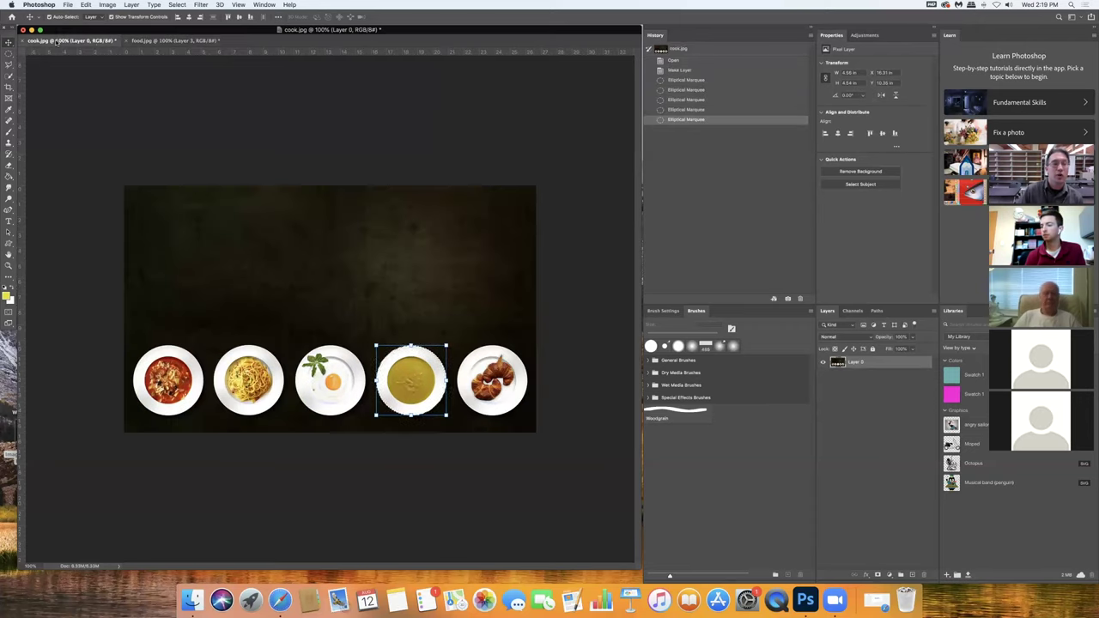
left_click(142, 41)
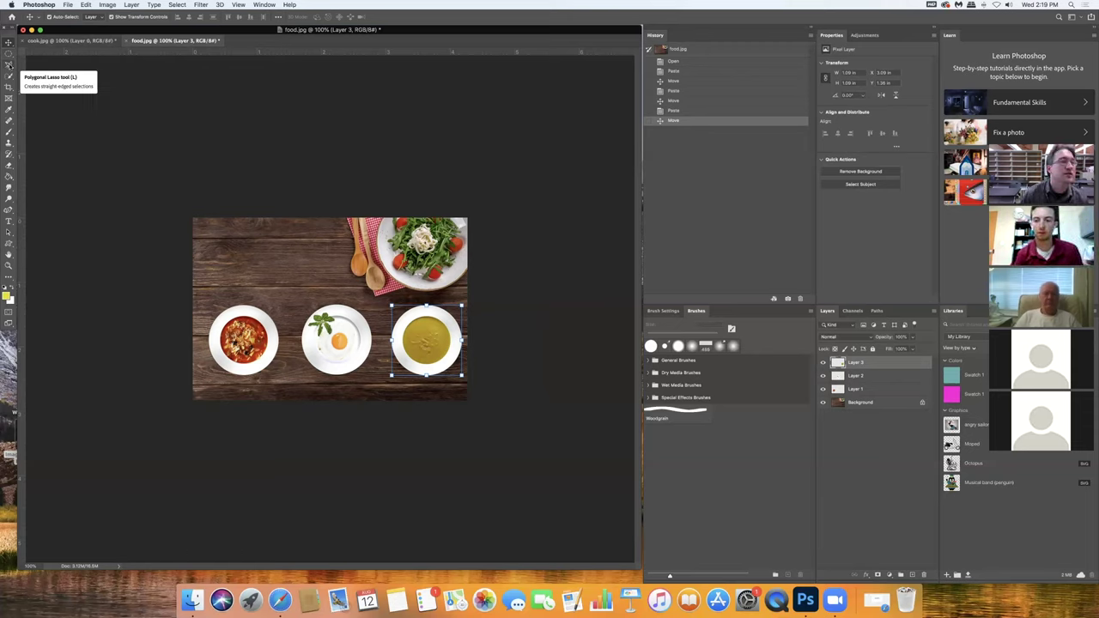
Draw a trial Lasso selection on the wooden table, then deselect it
left_click(8, 65)
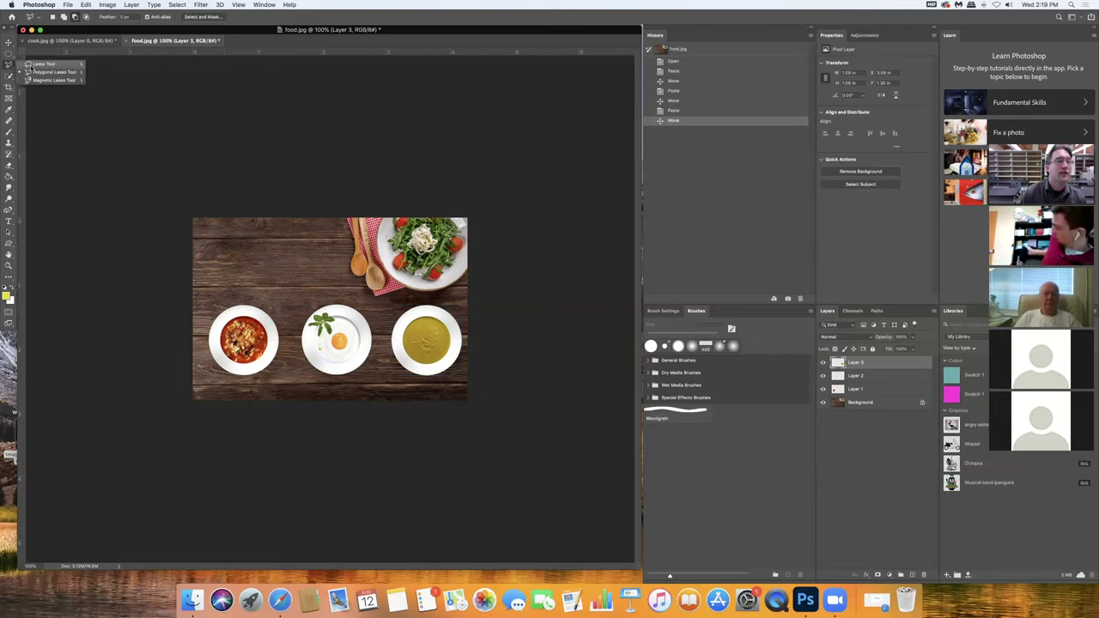
left_click(38, 63)
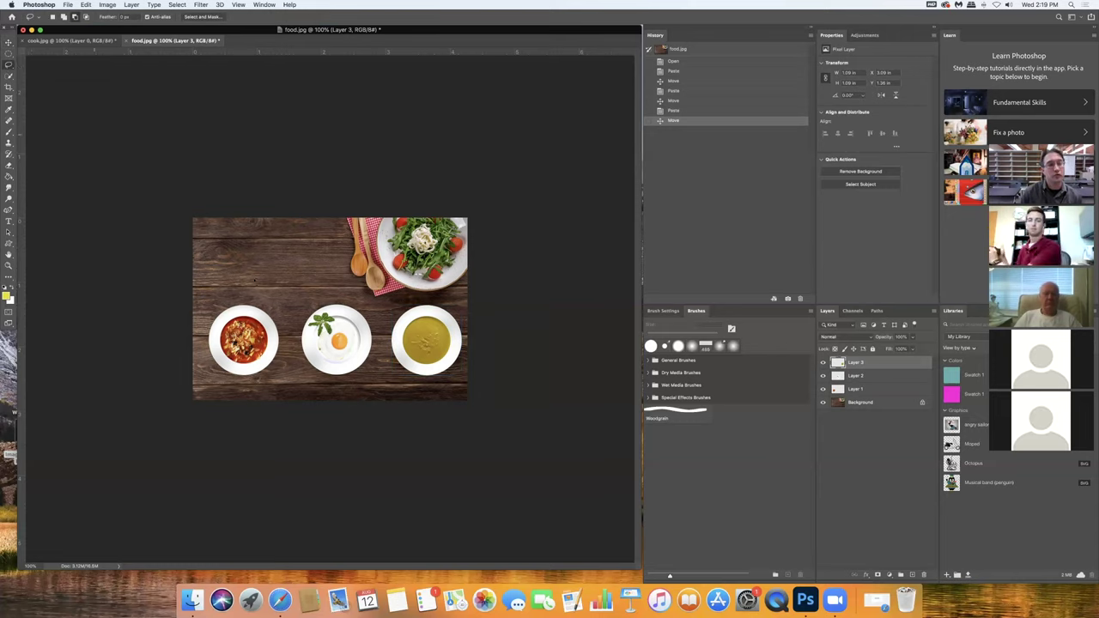
mouse_move(247, 277)
left_mouse_down()
mouse_move(316, 309)
mouse_move(341, 286)
mouse_move(310, 260)
mouse_move(249, 274)
left_mouse_up()
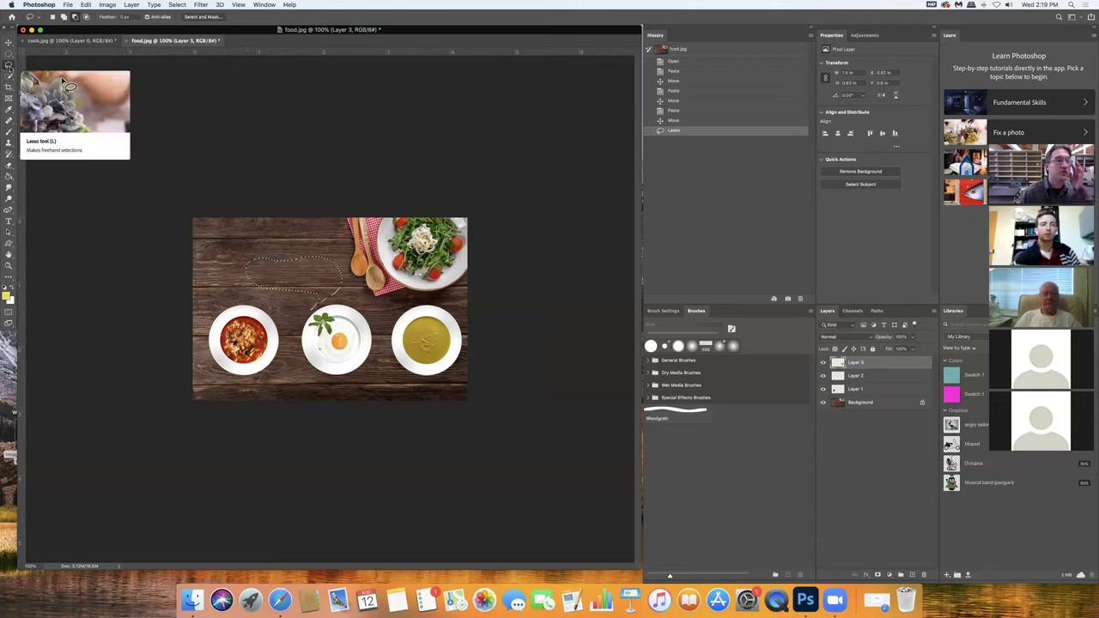
left_click(87, 5)
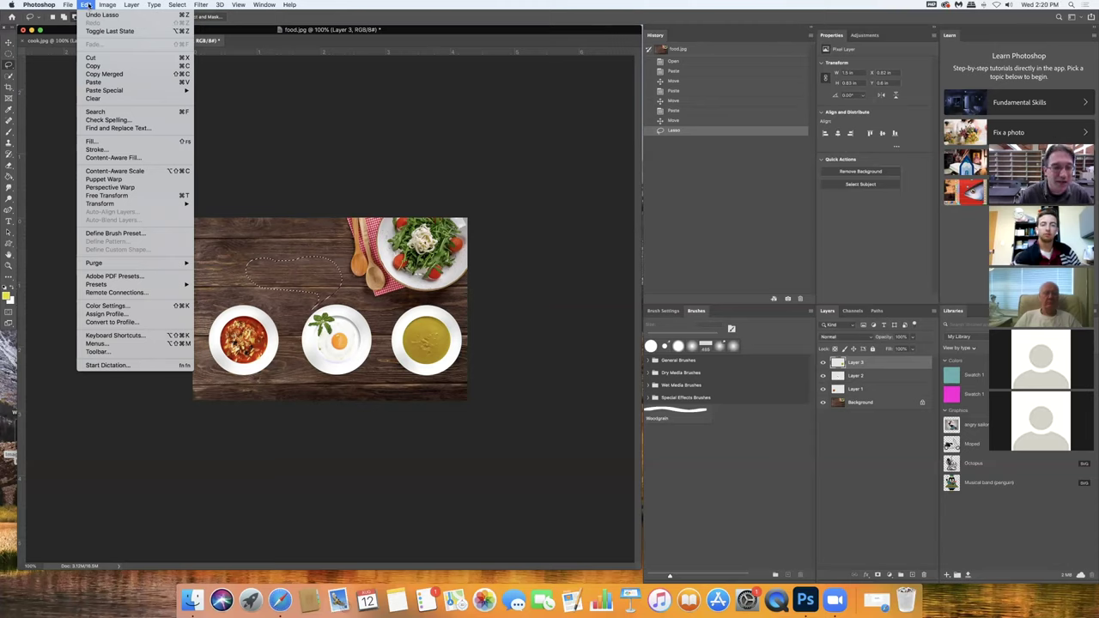
left_click(253, 230)
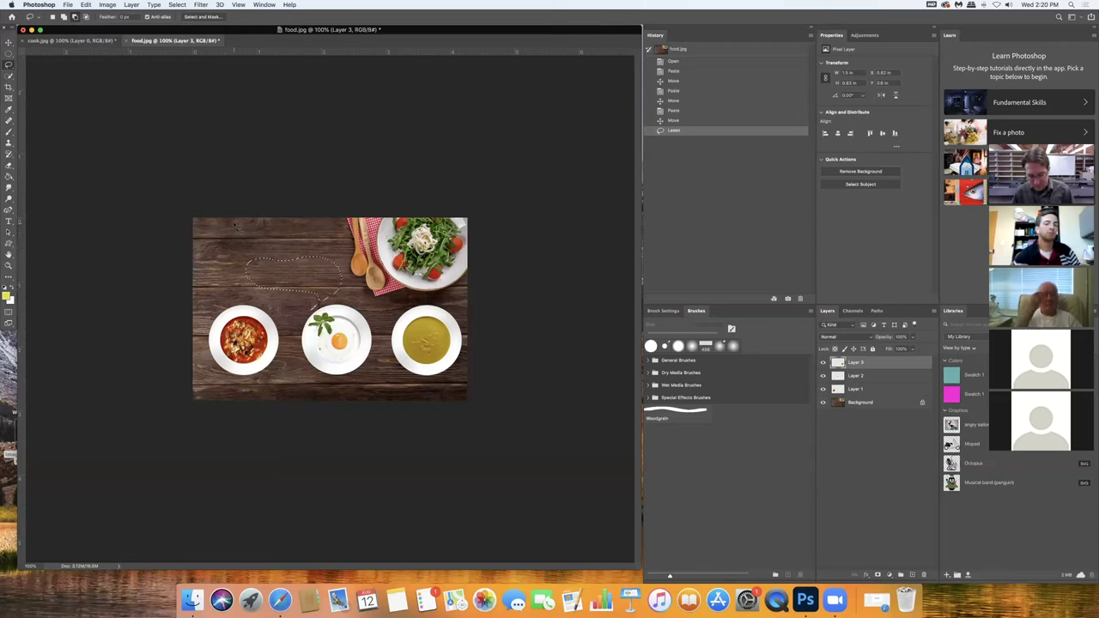
left_click(232, 247)
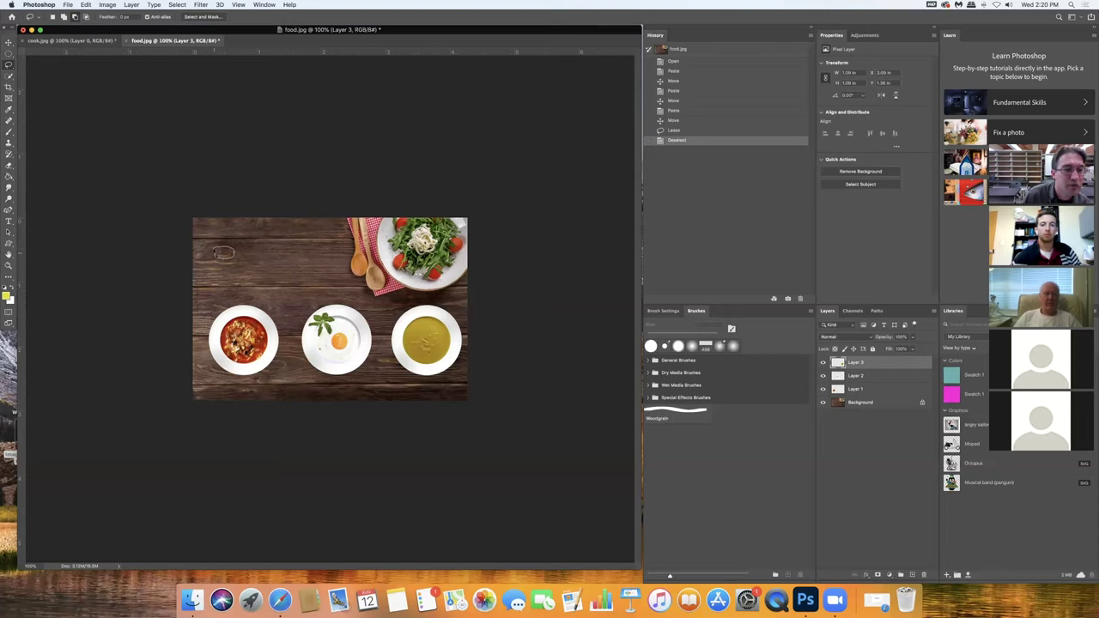
Lasso the small mark near the table's top-left and attempt a Content-Aware fill, dismissing the error
left_click_drag(217, 252, 216, 250)
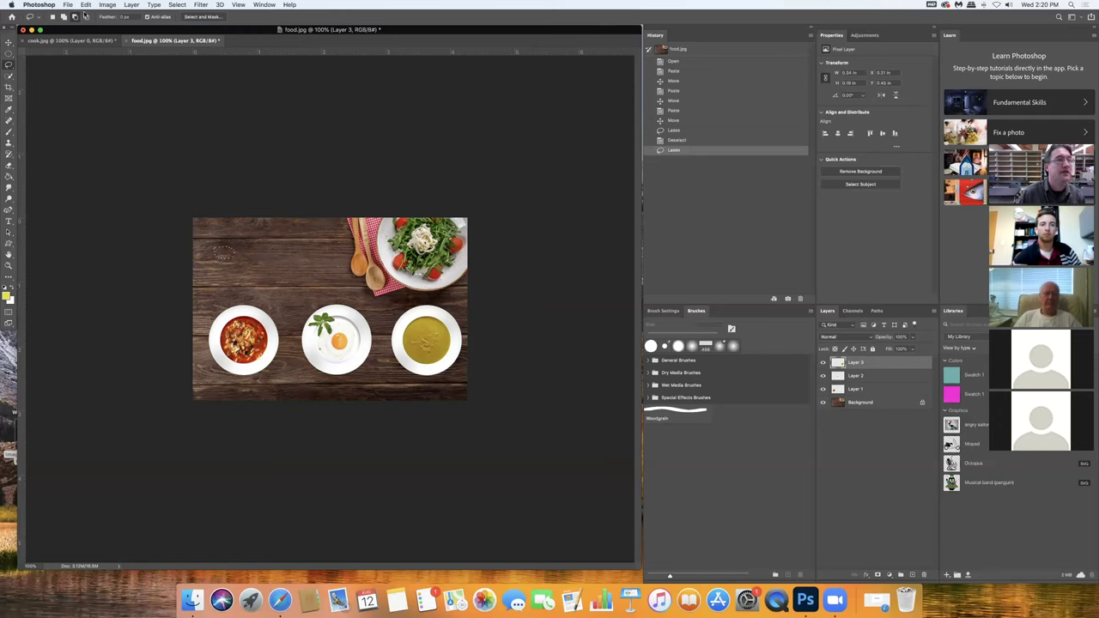
left_click(86, 6)
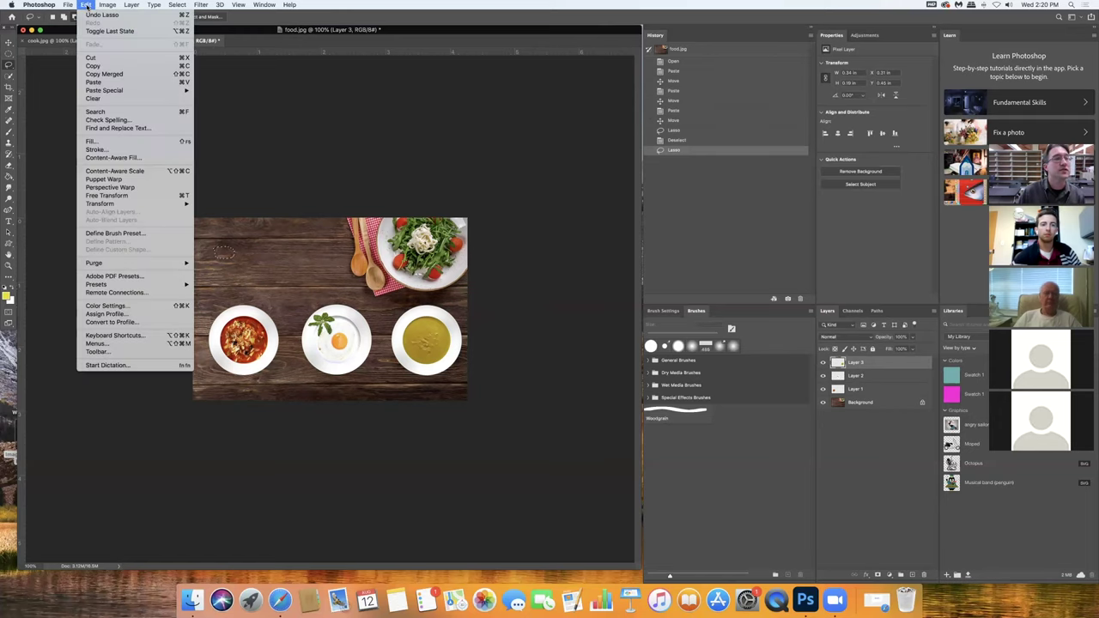
left_click(96, 143)
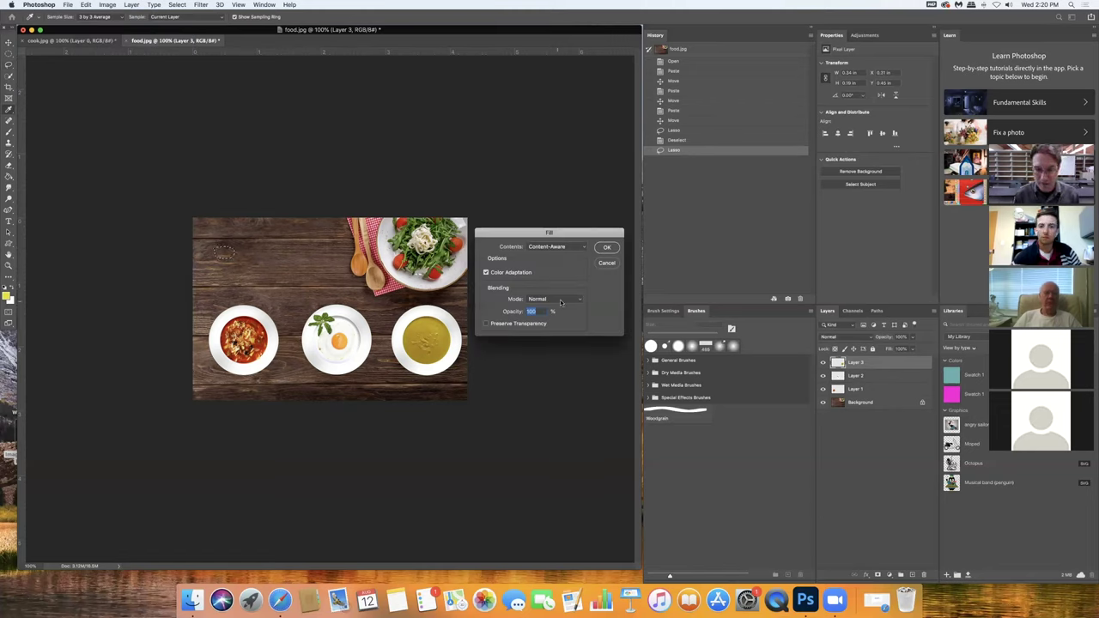
left_click(606, 248)
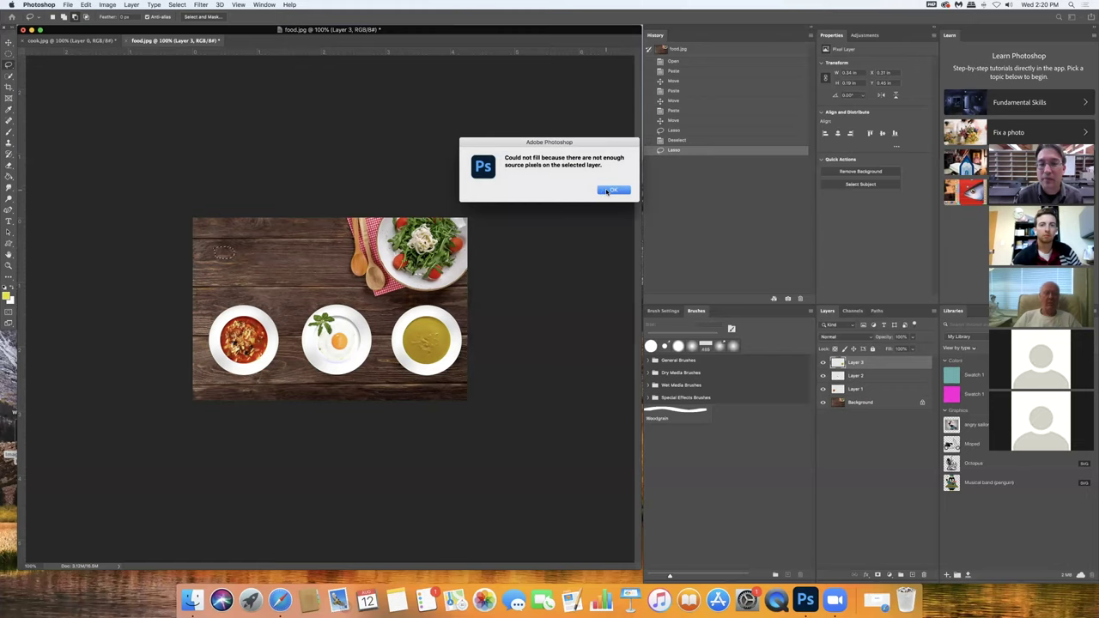
left_click(607, 192)
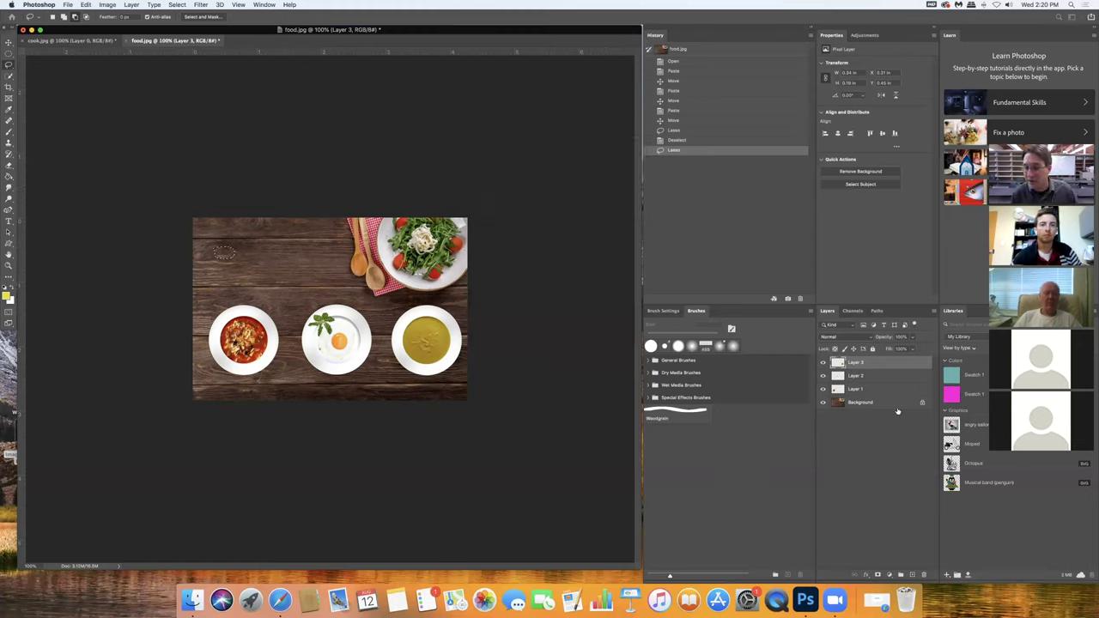
Unlock the wooden-table Background into Layer 0 and Content-Aware fill the small mark
left_click(923, 404)
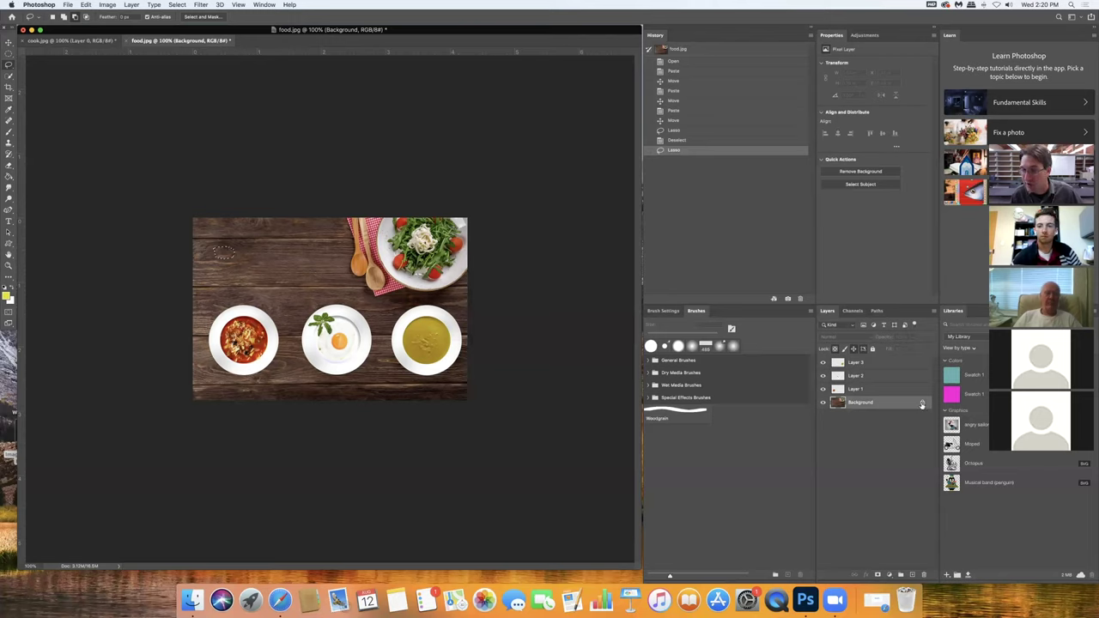
left_click(921, 404)
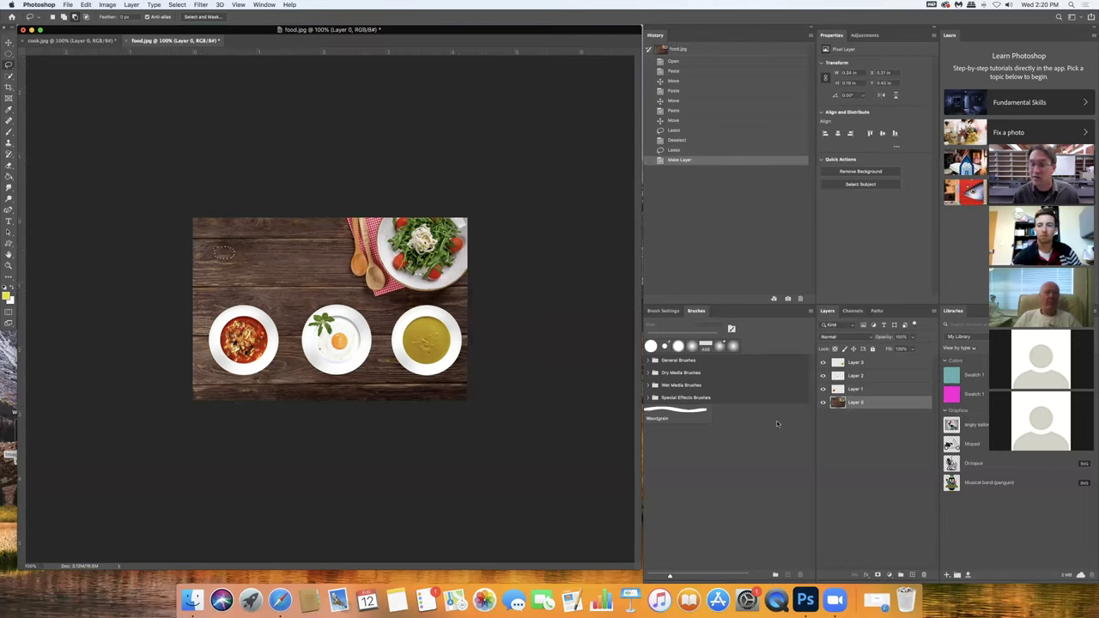
left_click(87, 5)
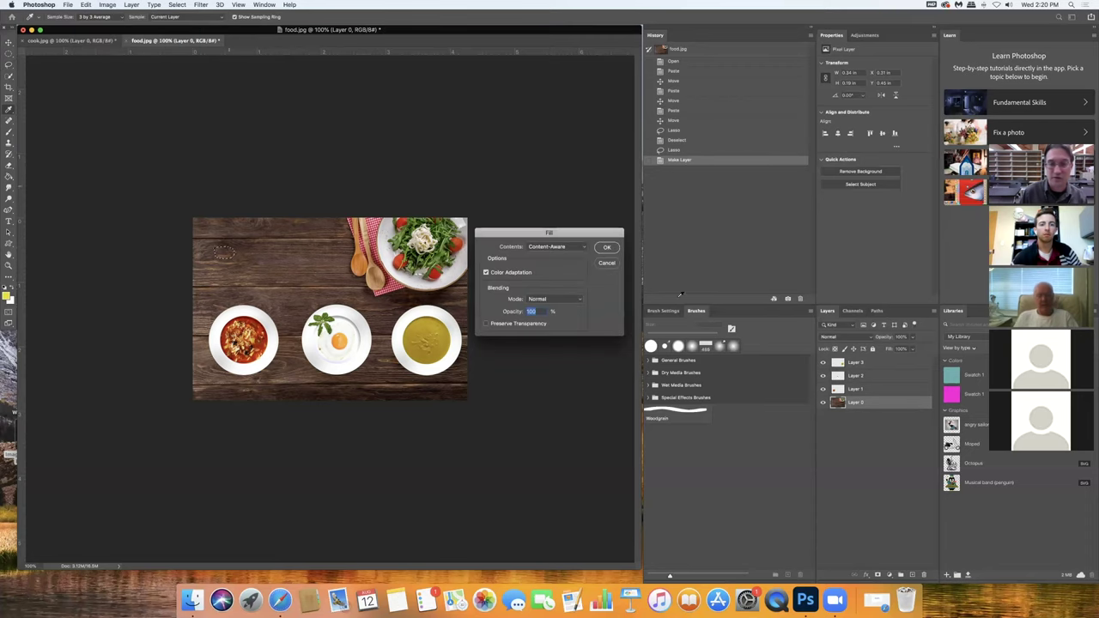
left_click(607, 248)
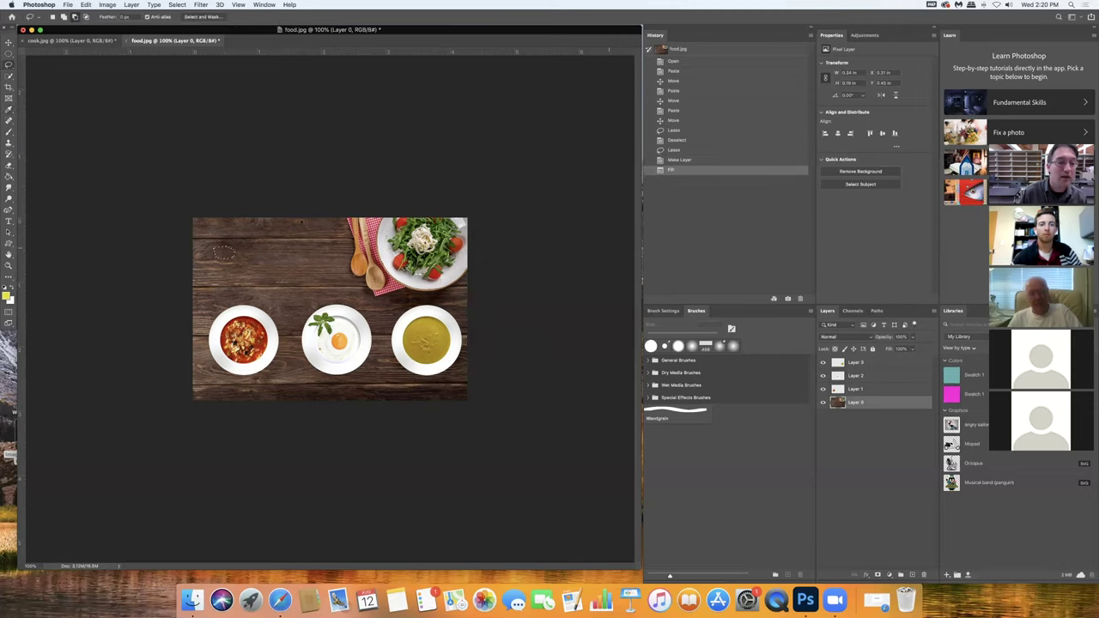
left_click(9, 42)
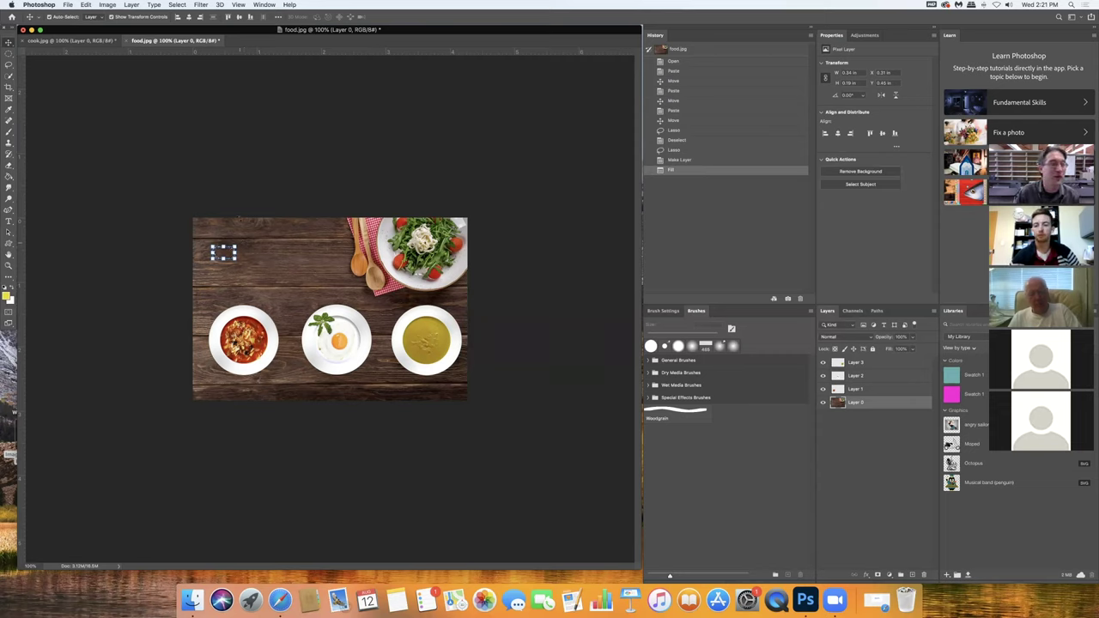
left_click(8, 65)
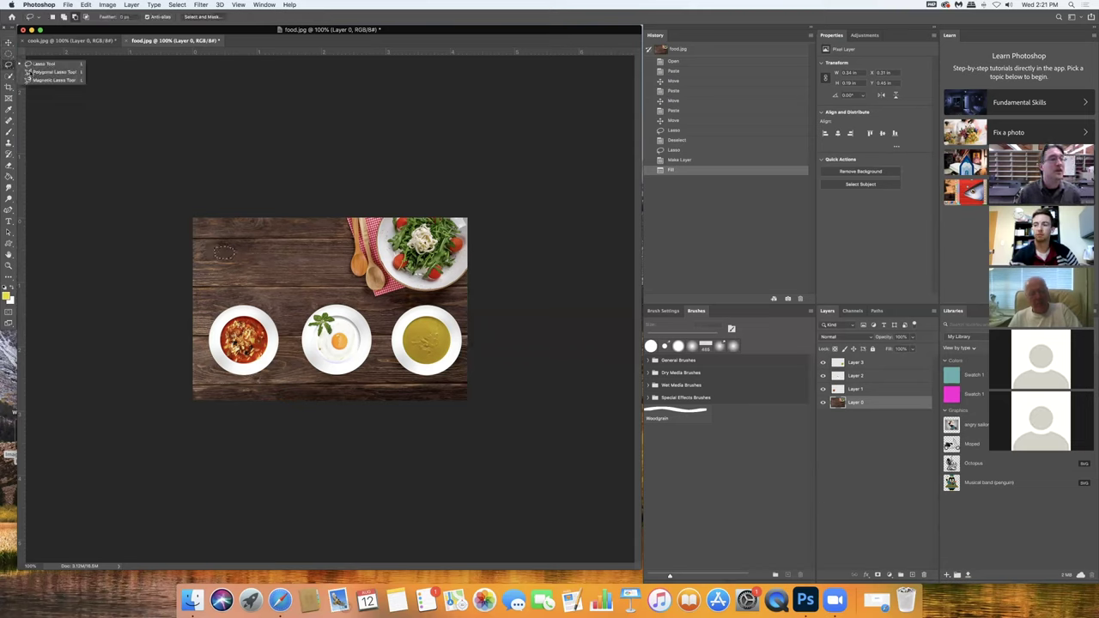
left_click(50, 73)
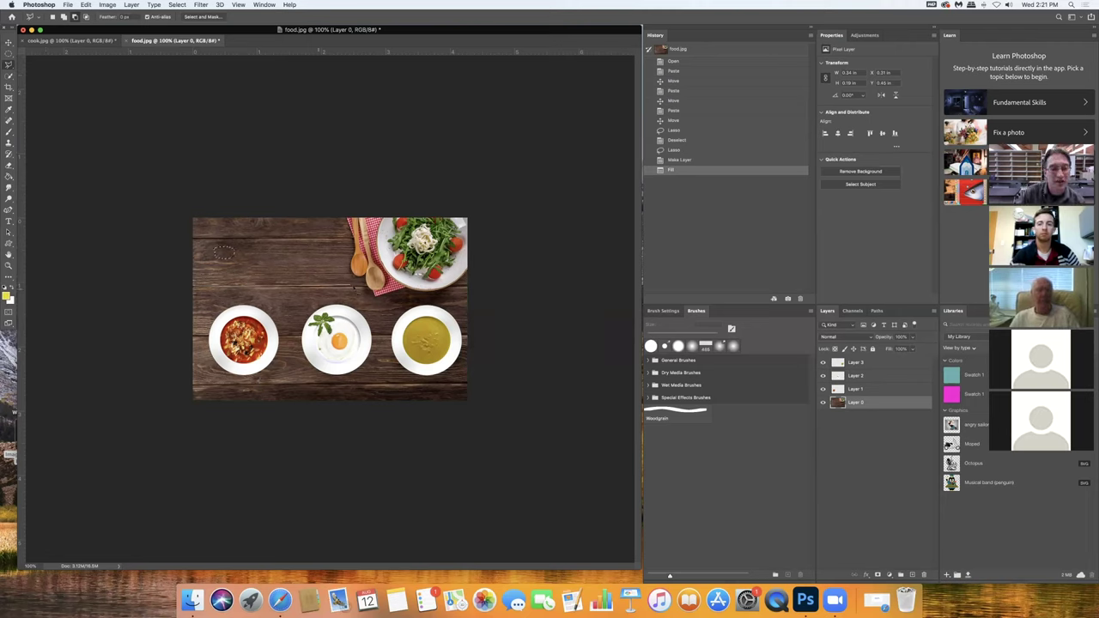
left_click(345, 288)
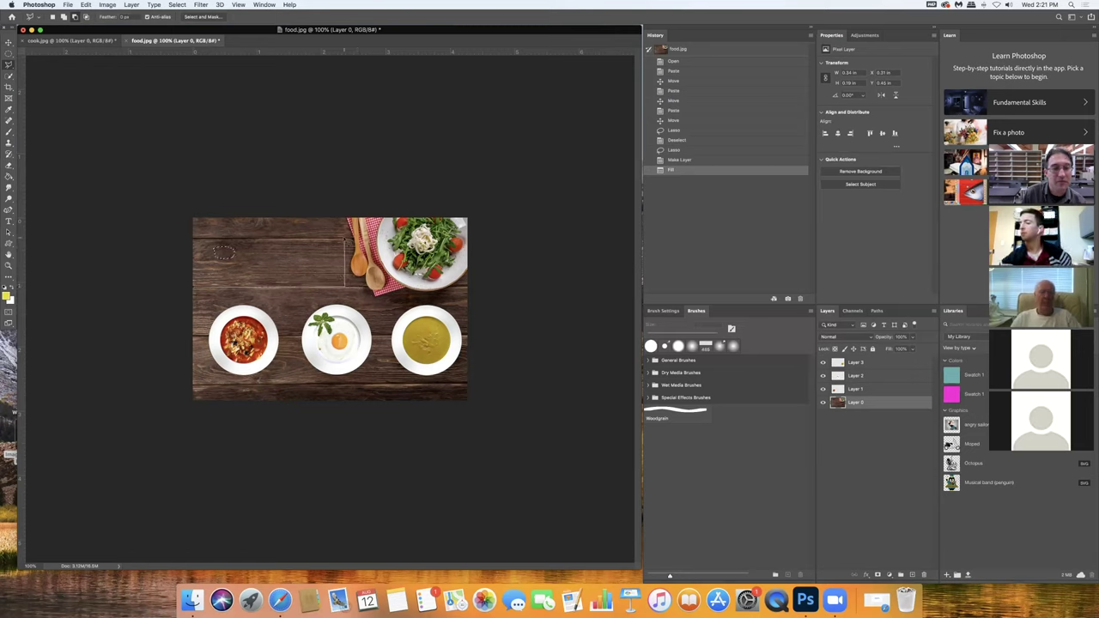
left_click(344, 240)
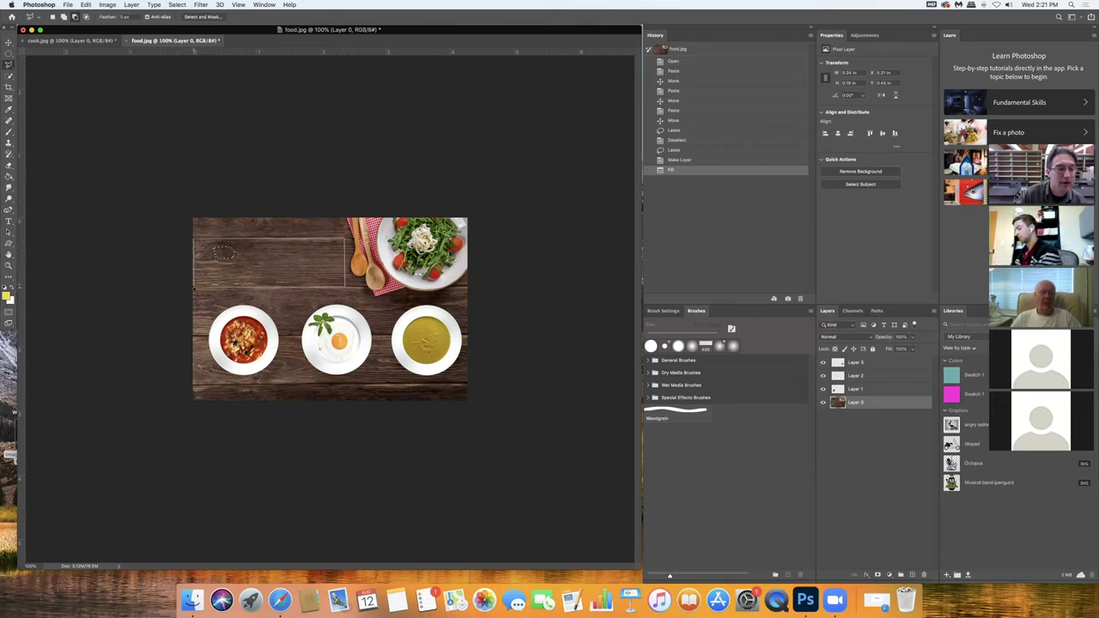
key("super+j")
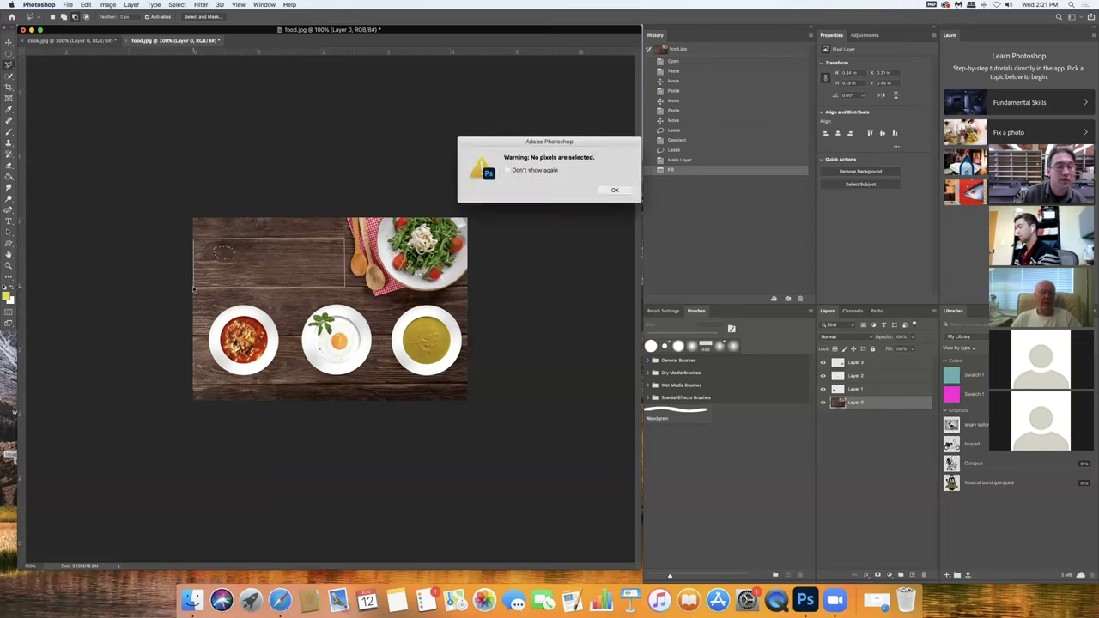
left_click(611, 192)
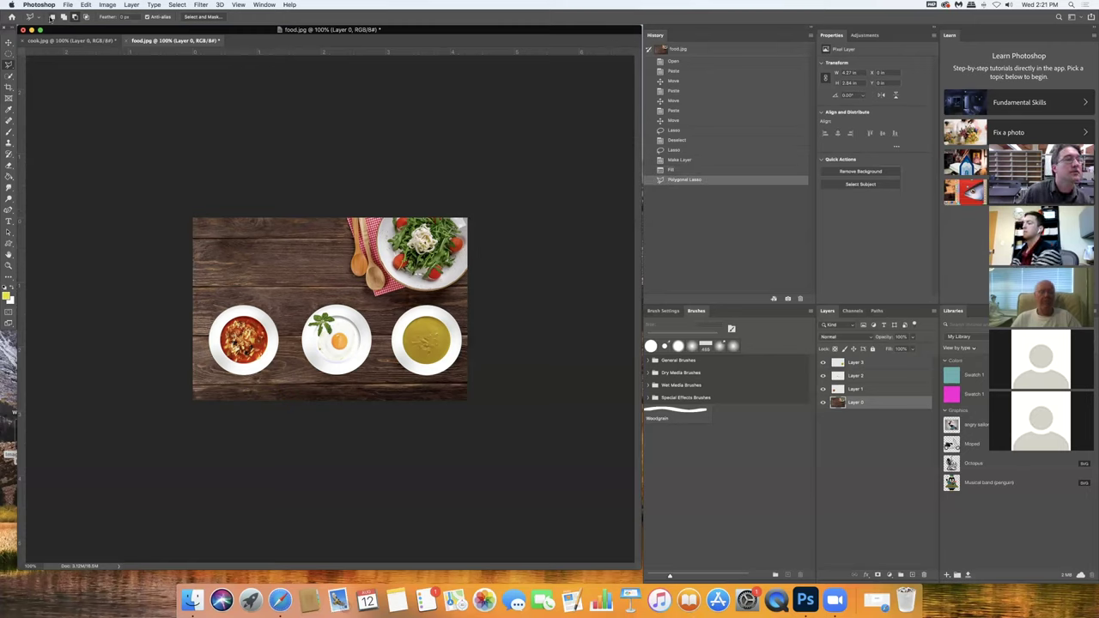
left_click(75, 17)
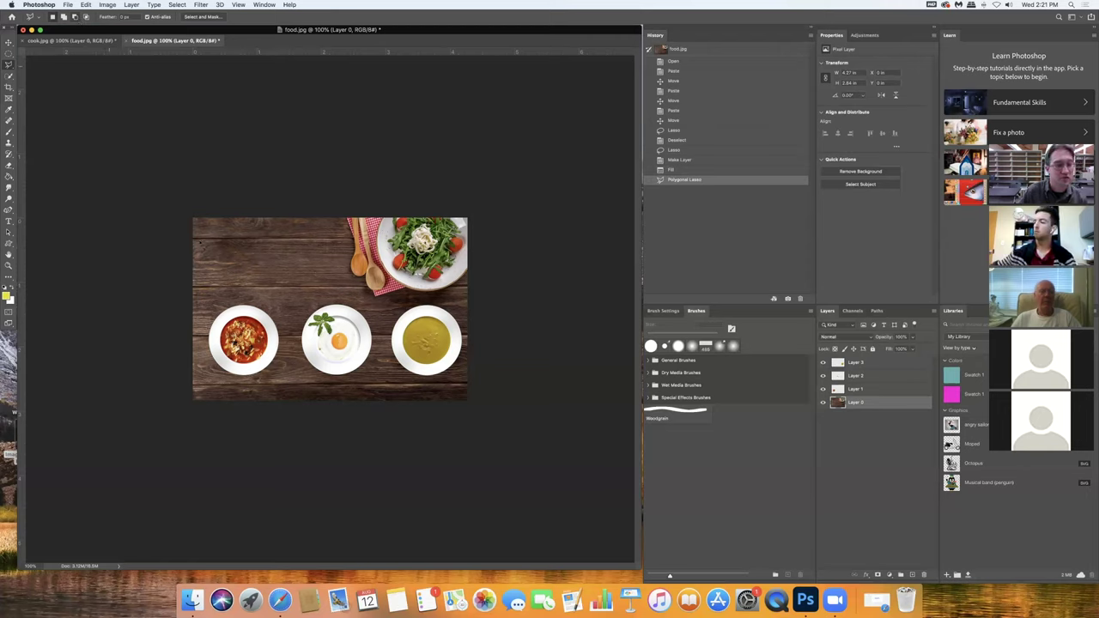
left_click(195, 243)
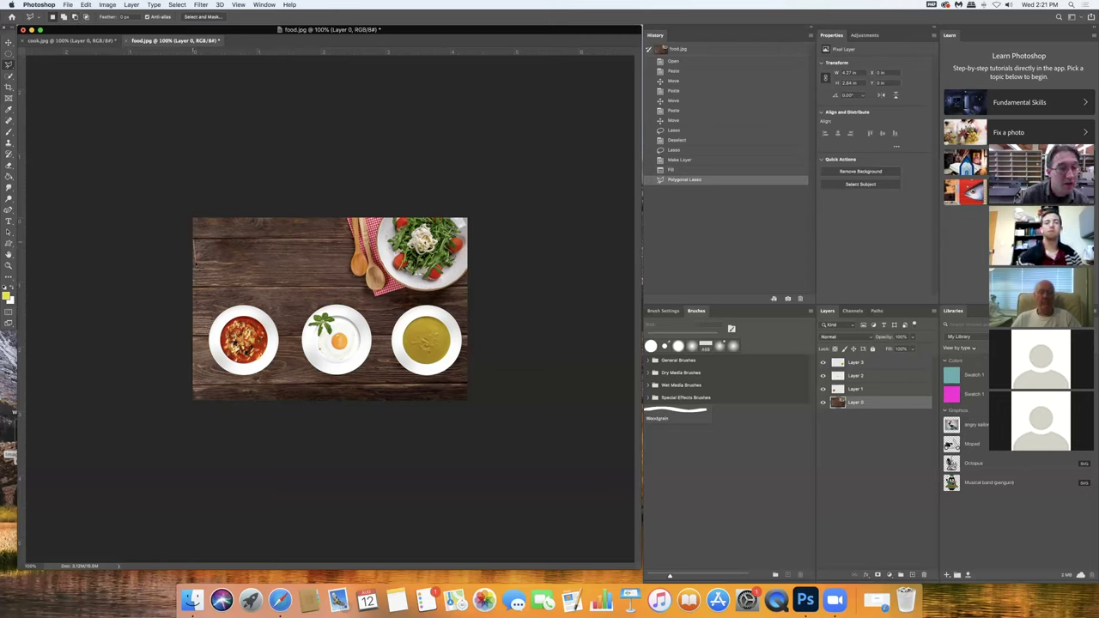
left_click(194, 286)
left_click(336, 286)
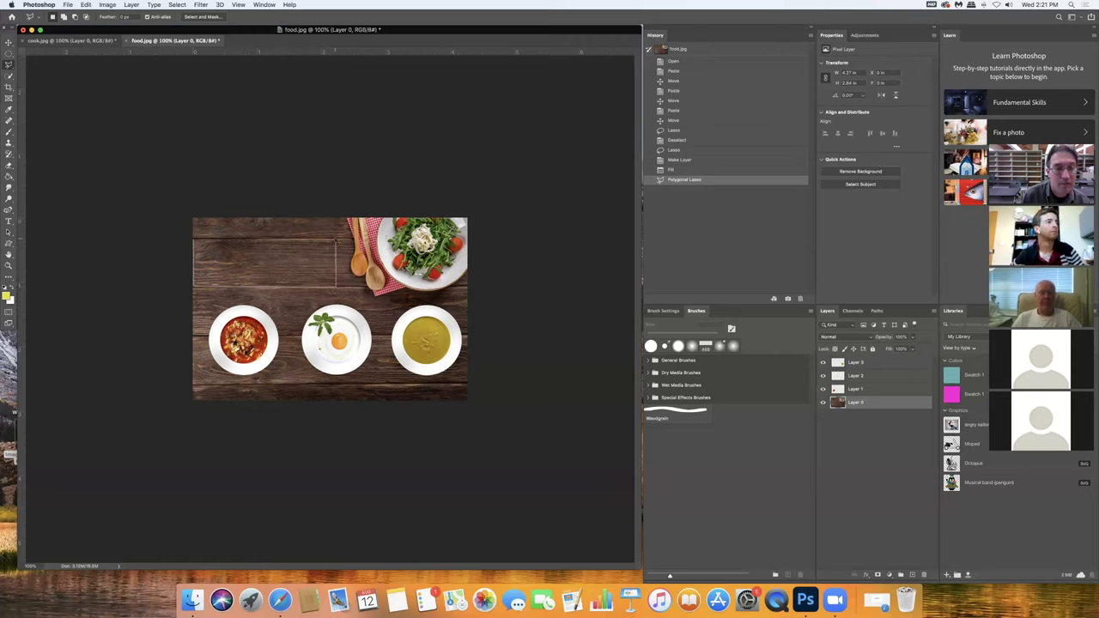
left_click(335, 241)
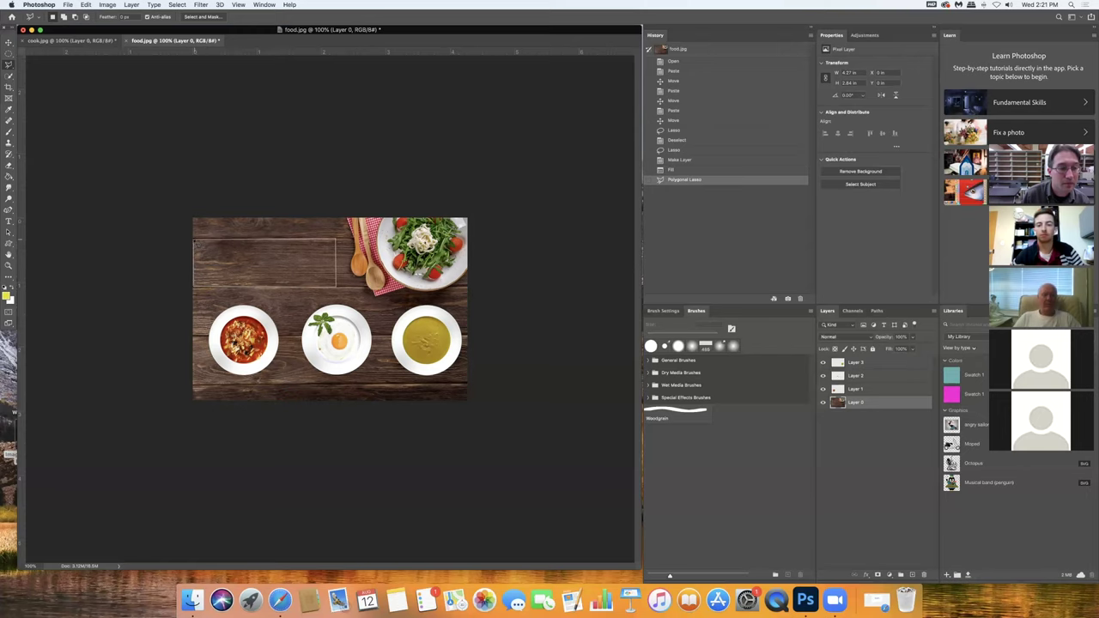
left_click(196, 242)
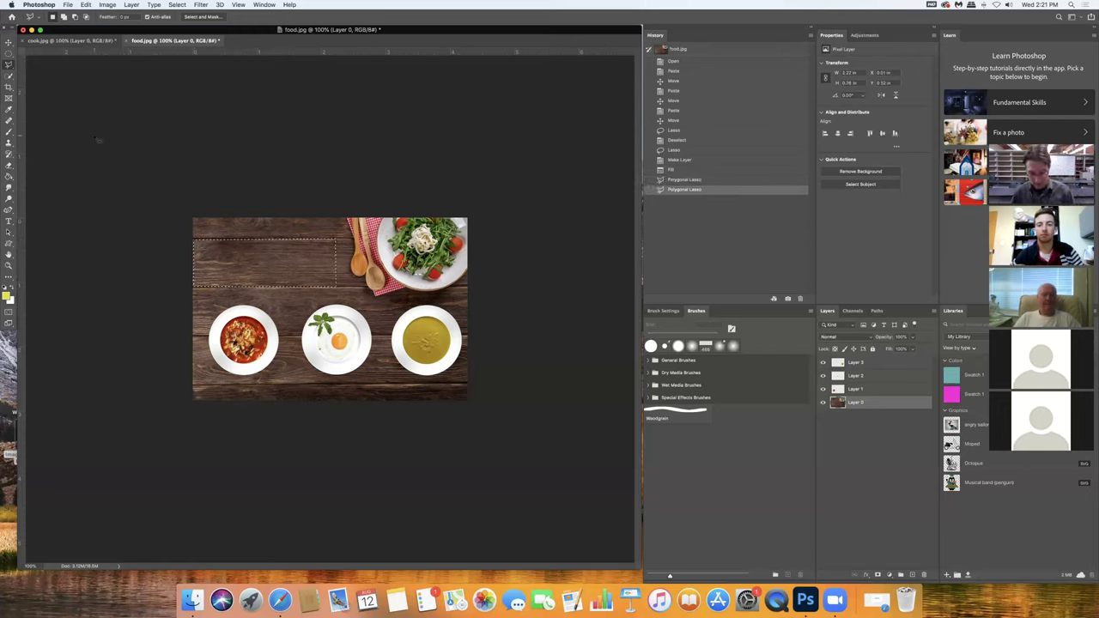
key("super+d")
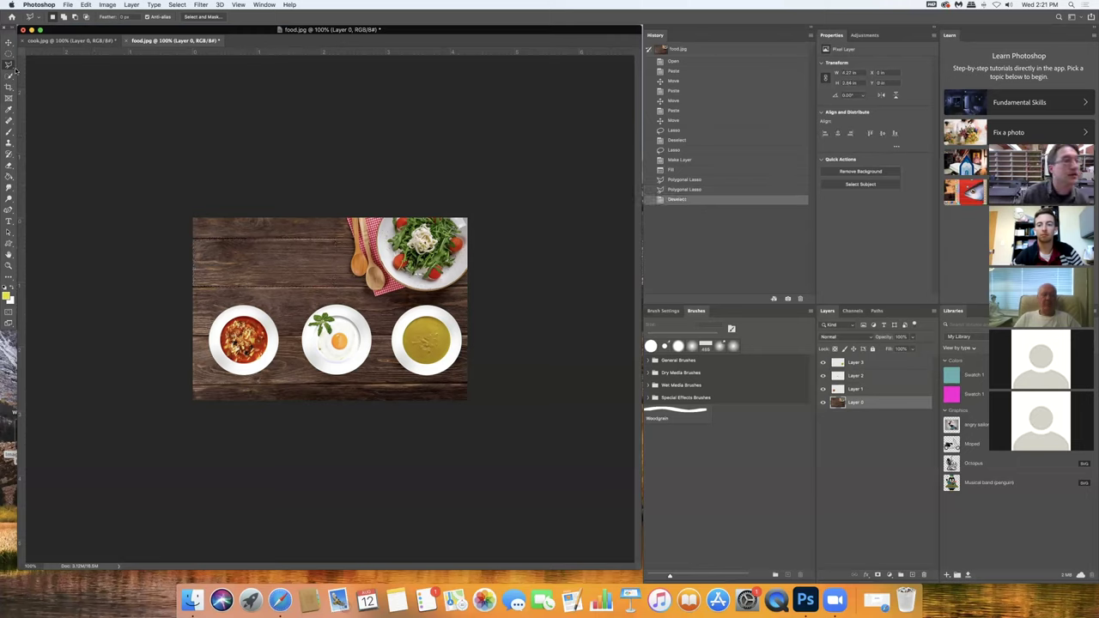
Switch to the Magnetic Lasso Tool and zoom food.jpg to 200%
left_click(9, 66)
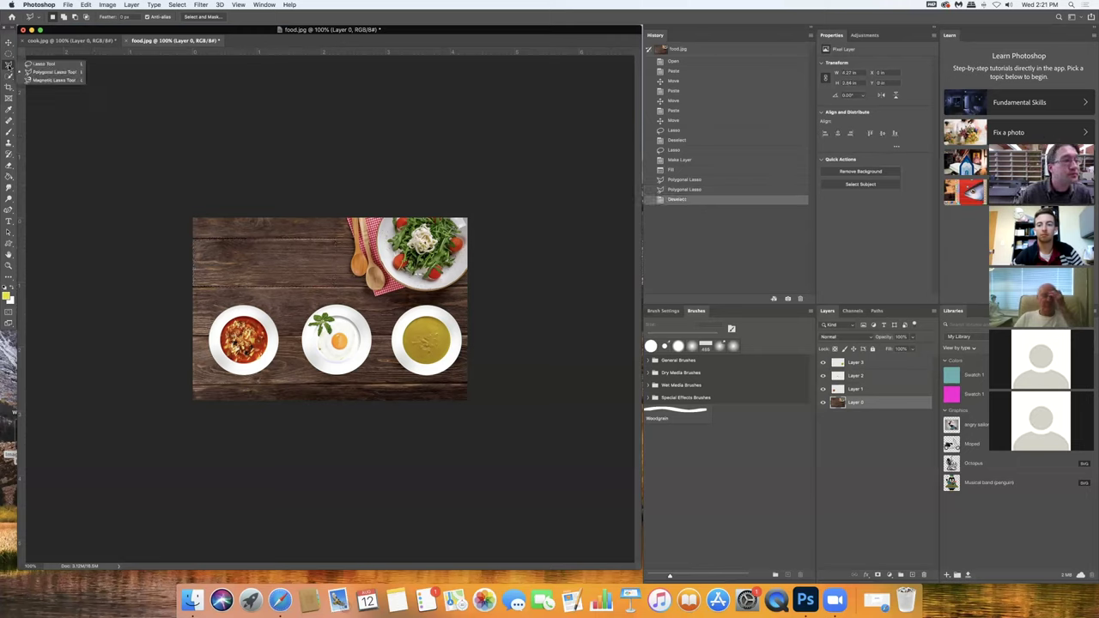
left_click(58, 81)
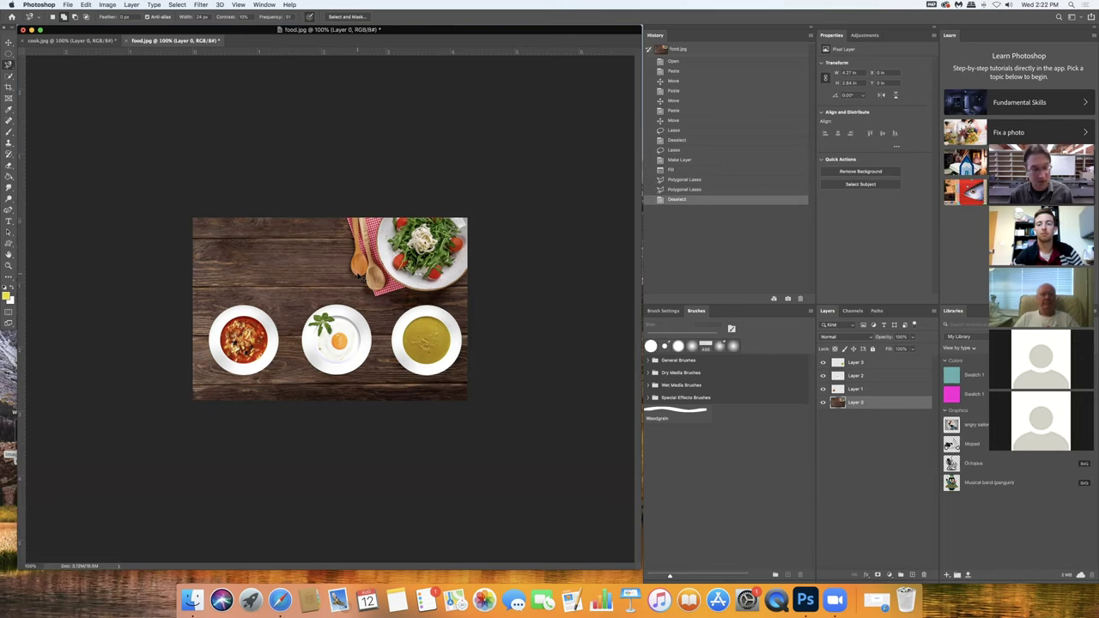
key("super+plus")
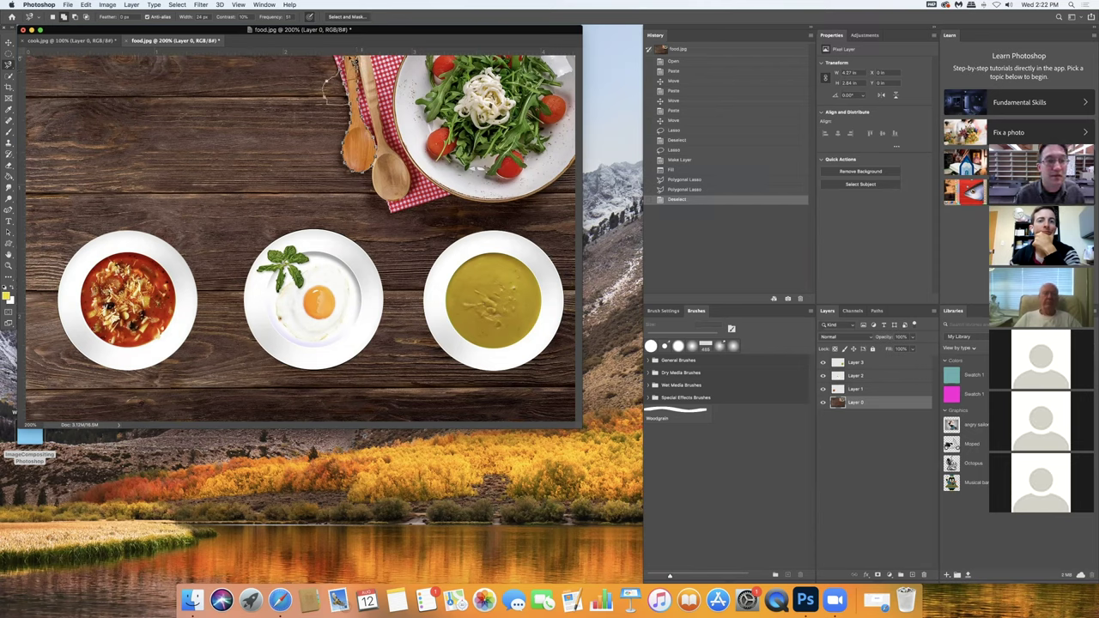
Outline the spoon top with Magnetic Lasso, then add freehand Lasso selections beside the spoons
left_click(349, 62)
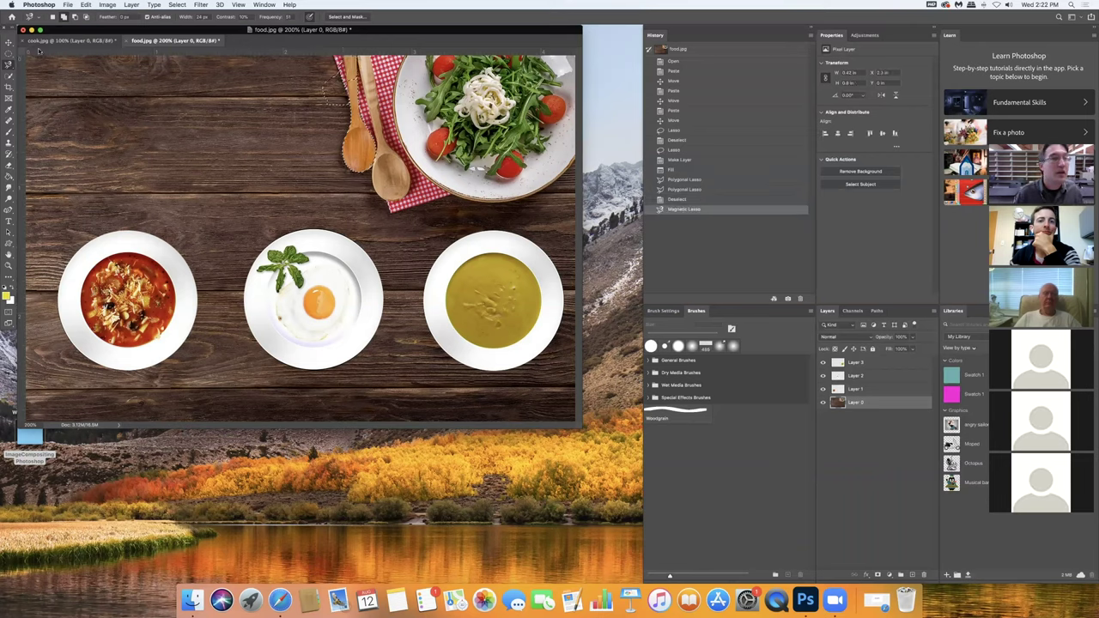
left_click(75, 18)
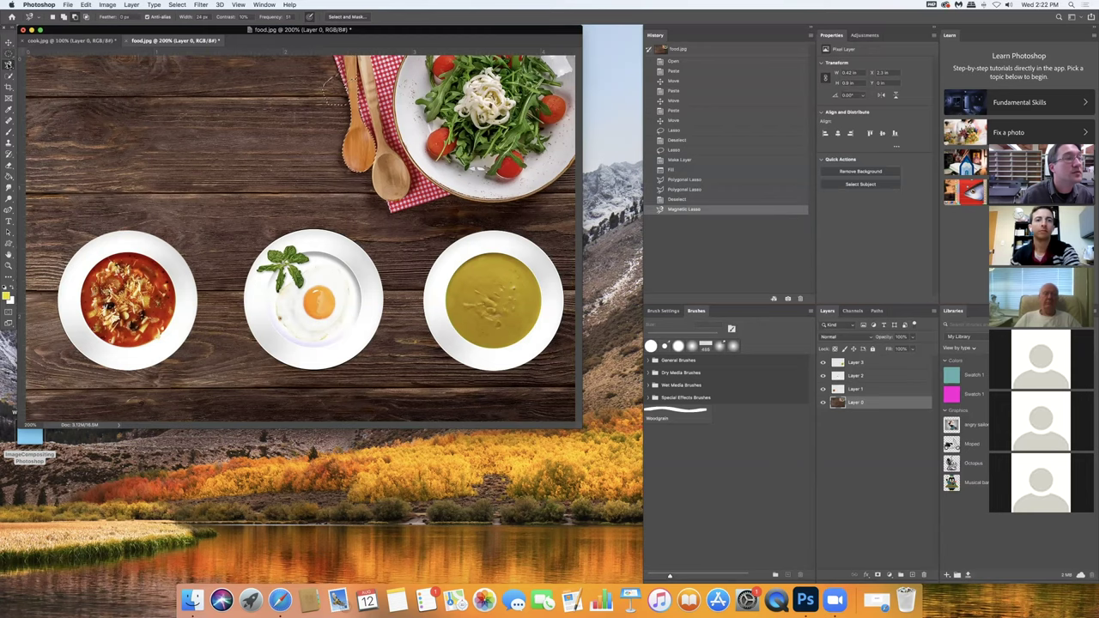
left_click(9, 53)
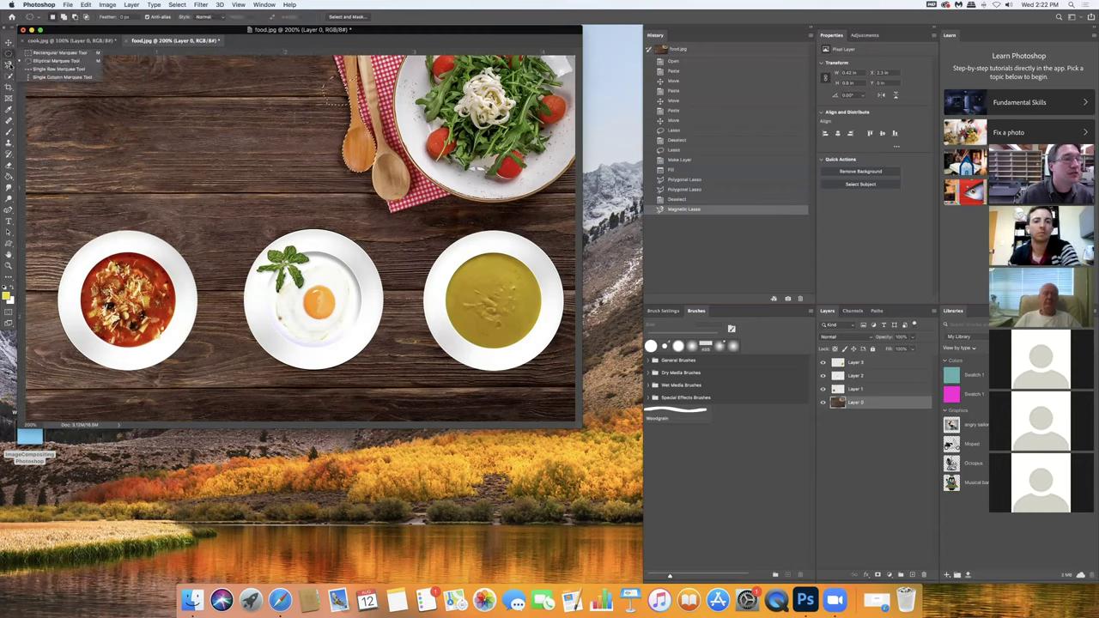
left_click(9, 66)
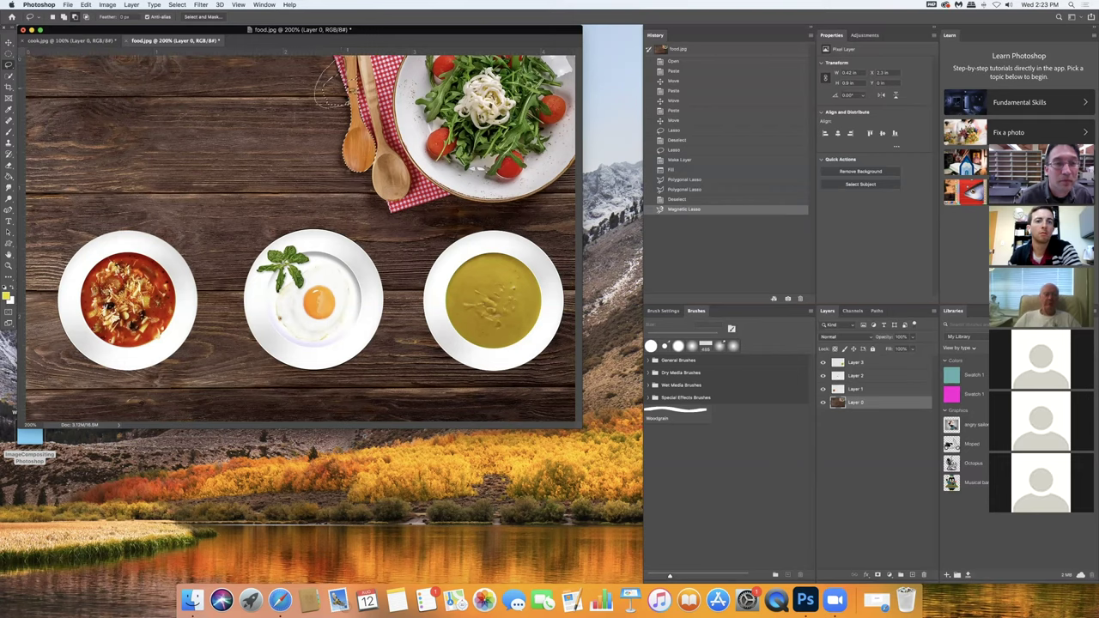
left_click_drag(344, 96, 347, 101)
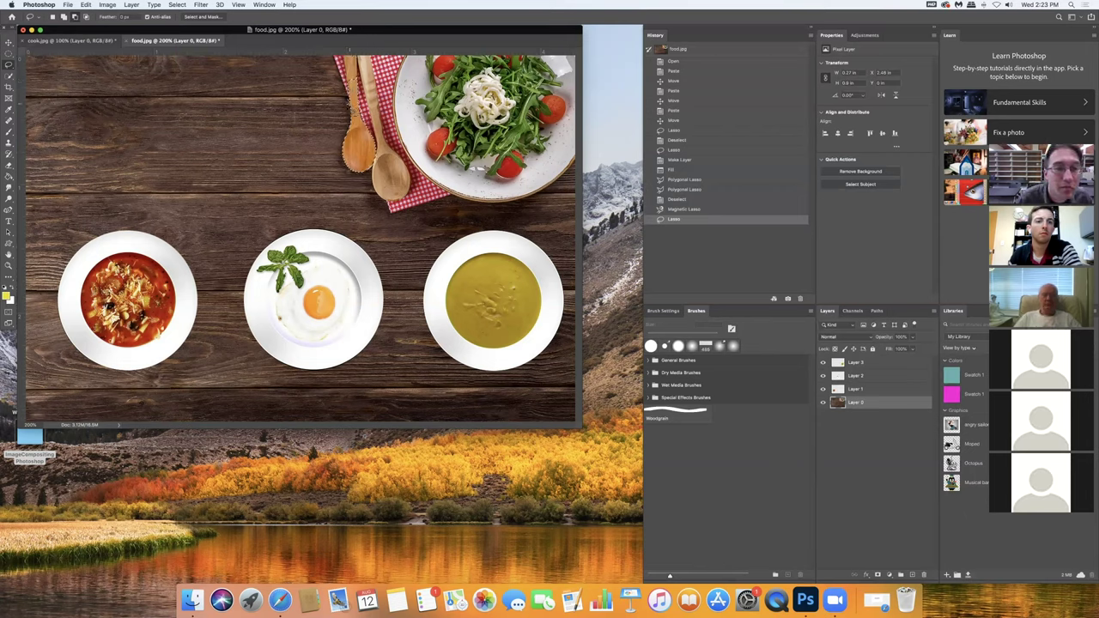
left_click_drag(347, 102, 350, 113)
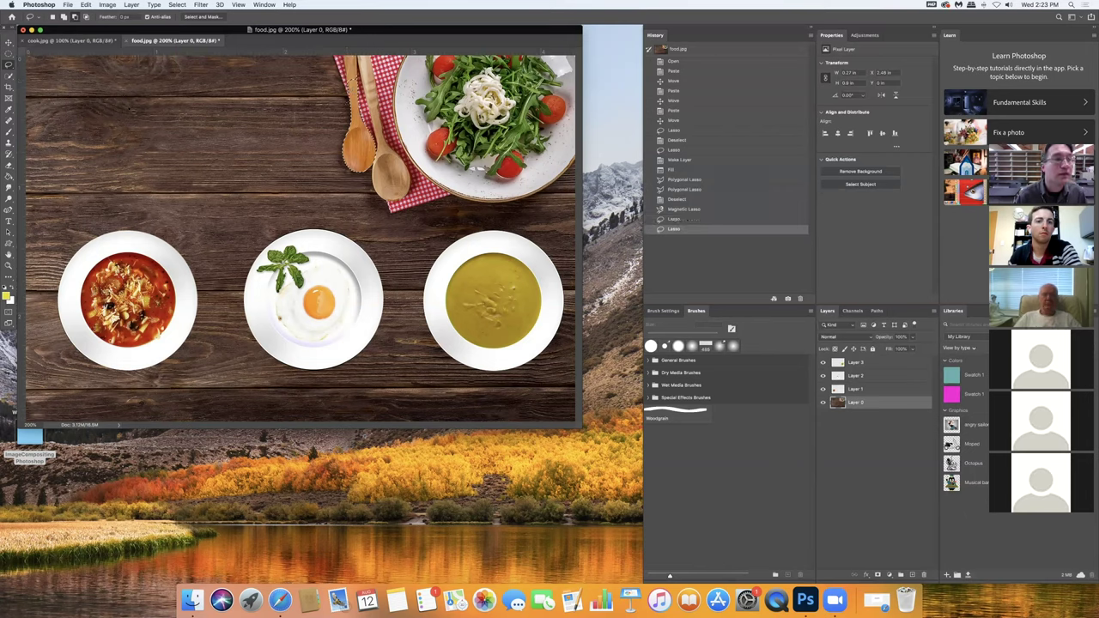
Clear the selection and choose the plain Lasso Tool from the flyout
left_click(144, 115)
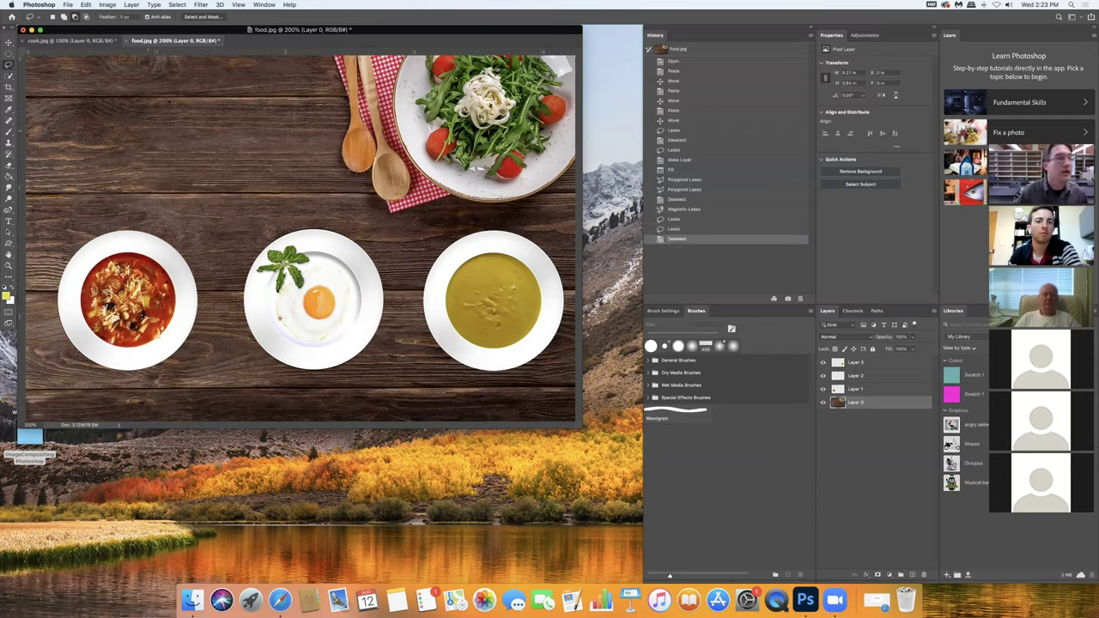
left_click(9, 66)
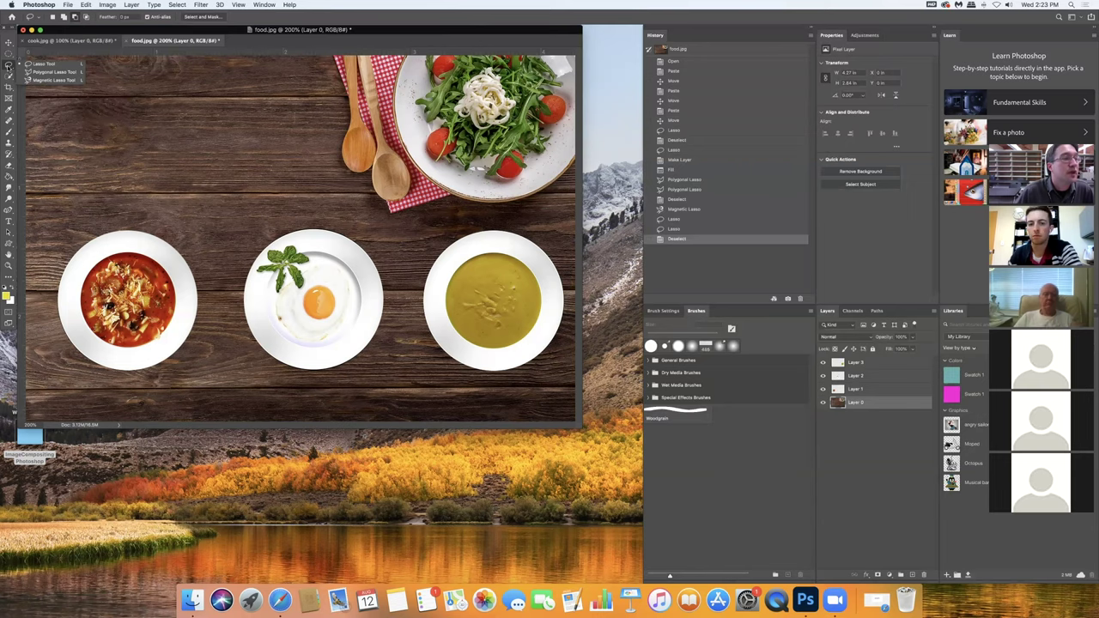
left_click(26, 65)
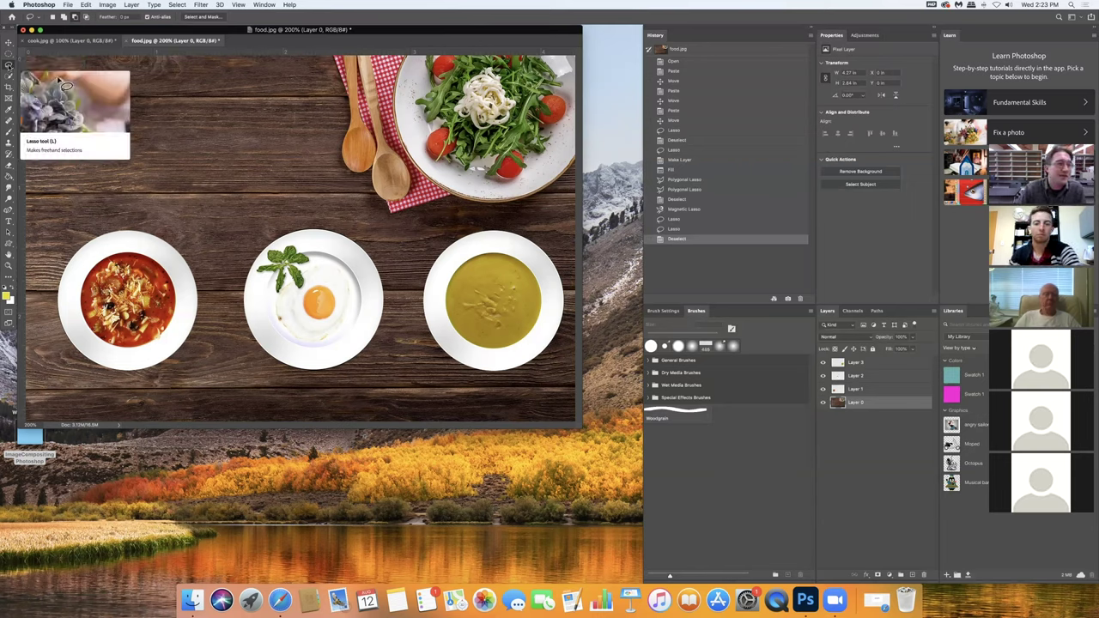
left_click(8, 65)
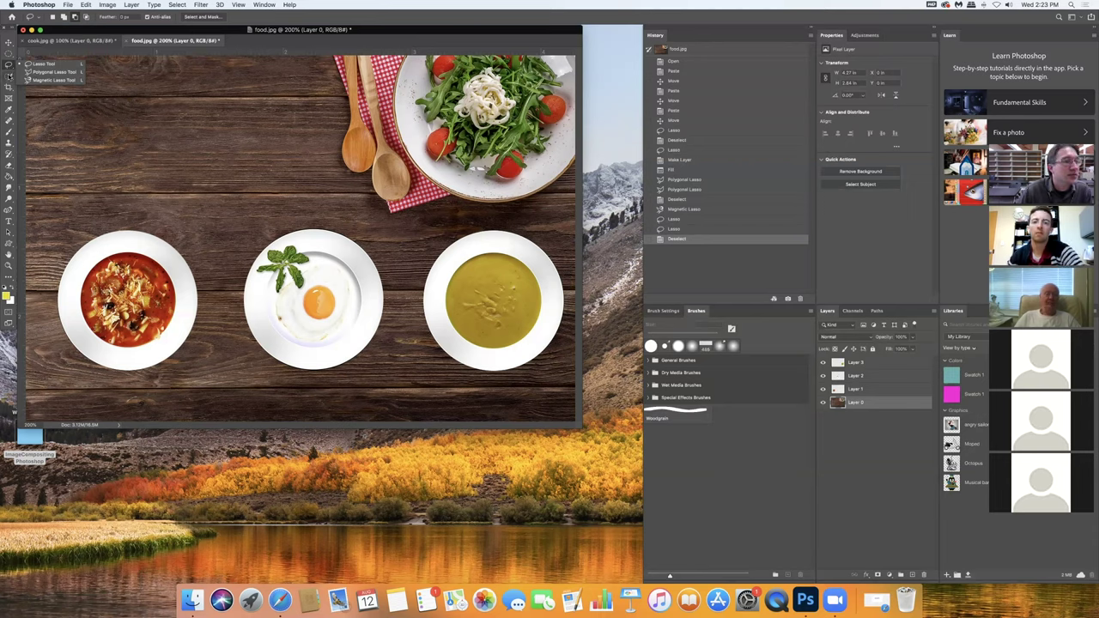
Switch to the Magic Wand Tool and select its Tolerance field in the options bar
left_click(44, 63)
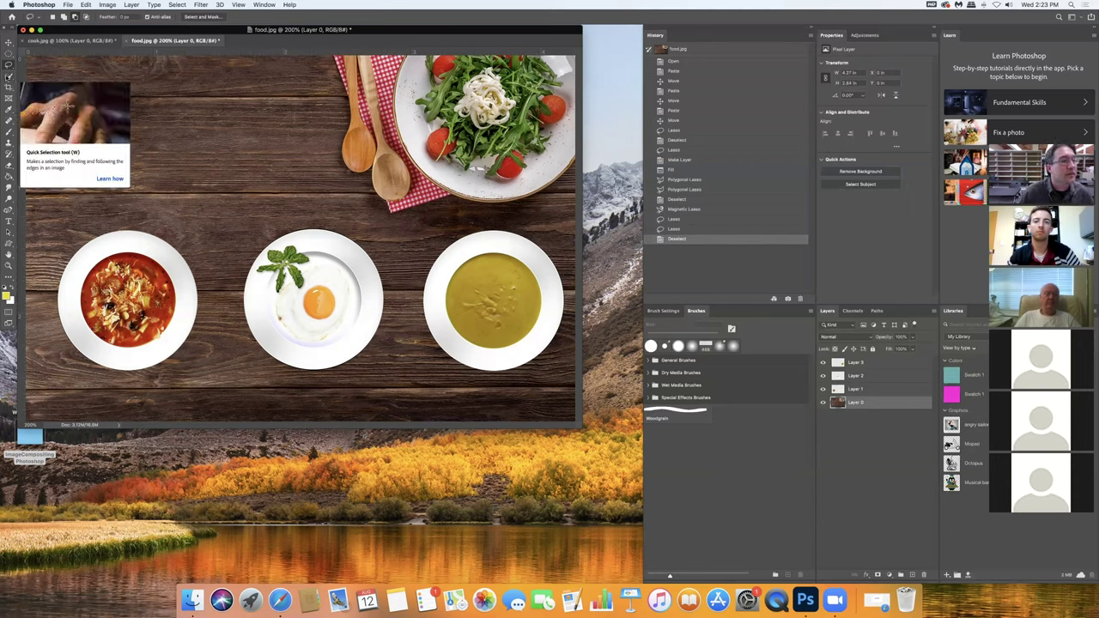
left_click(9, 75)
left_click_drag(9, 76, 52, 91)
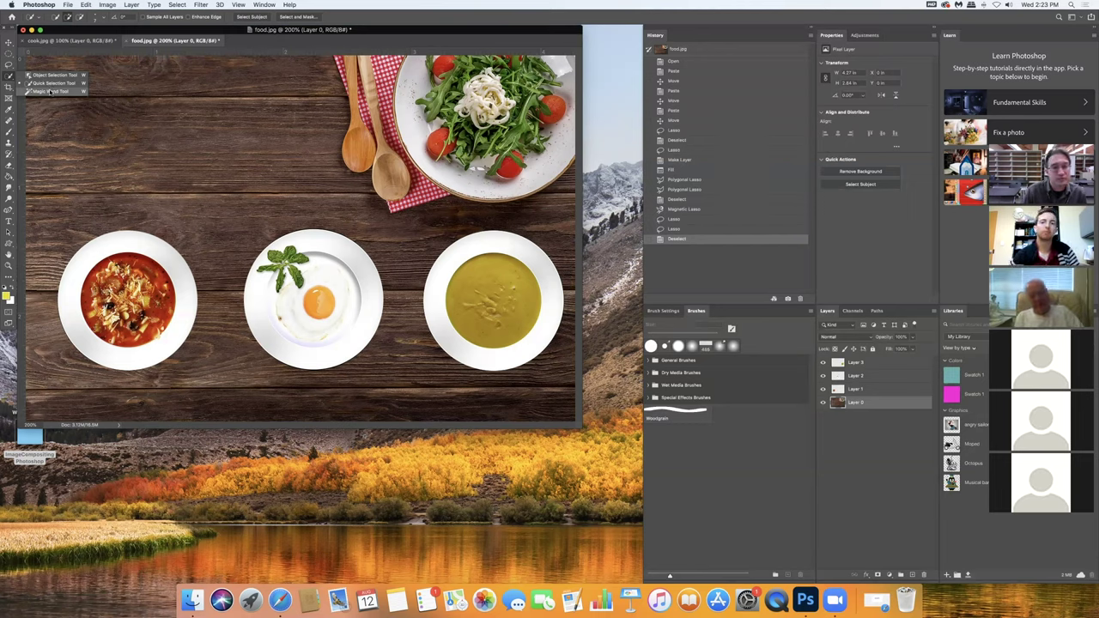
left_click_drag(51, 91, 50, 92)
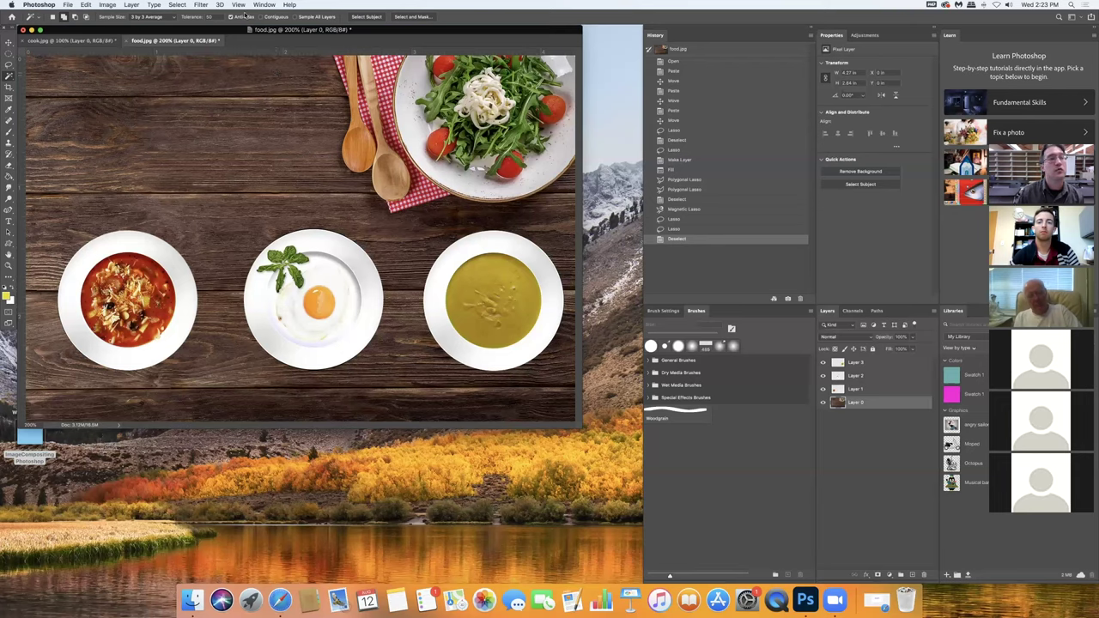
left_click(206, 17)
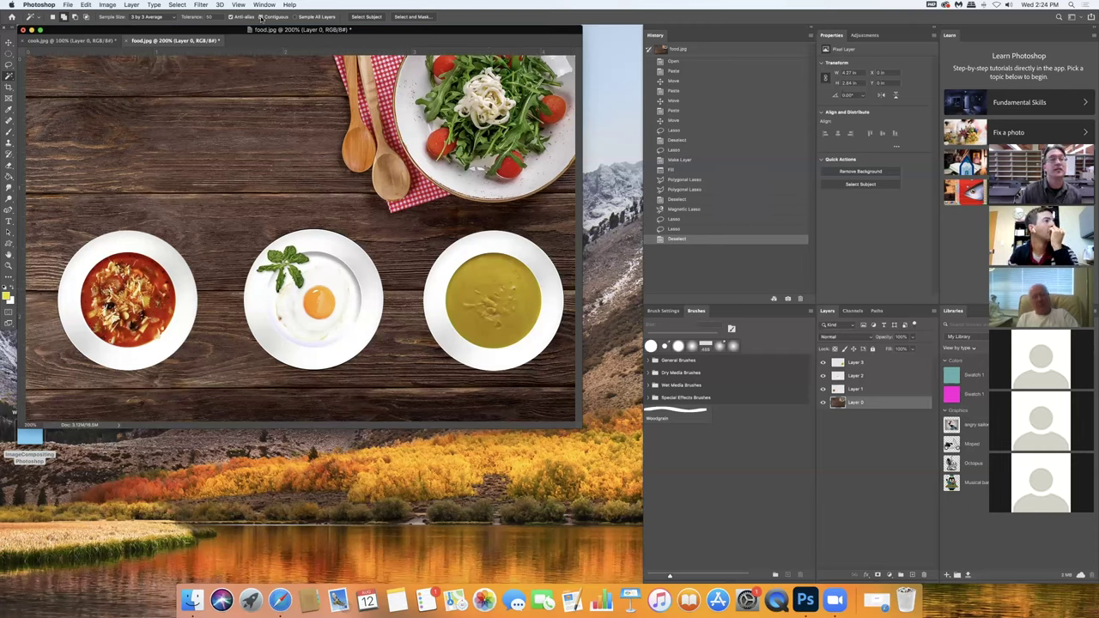
Make Layer 3 active and Magic Wand-select the whole right-hand soup, undoing the spill onto the table
left_click(491, 277)
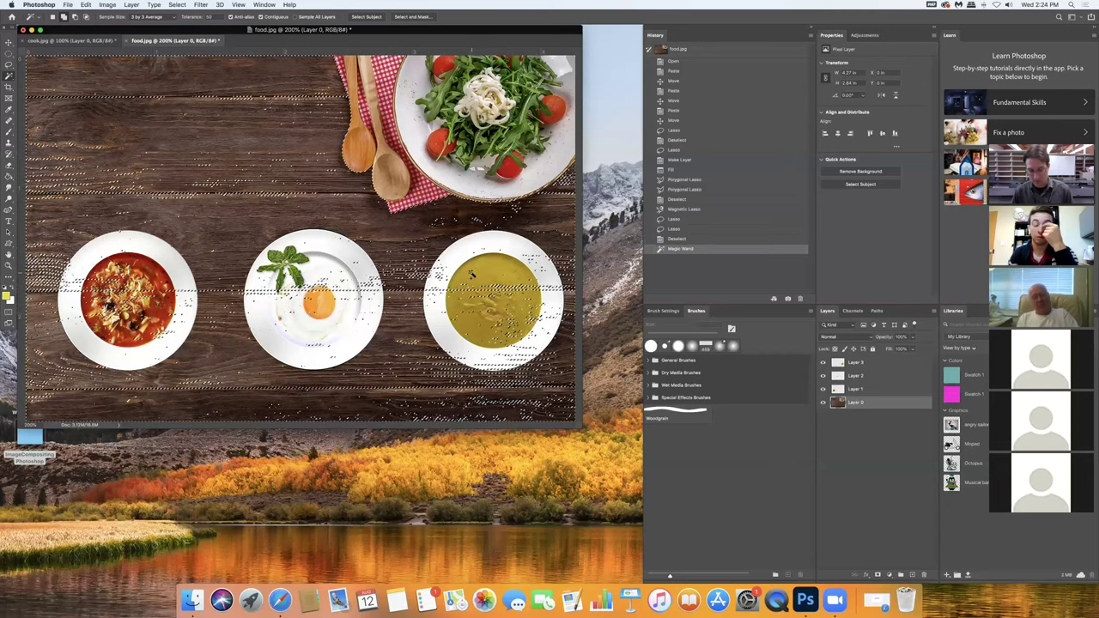
key("super+z")
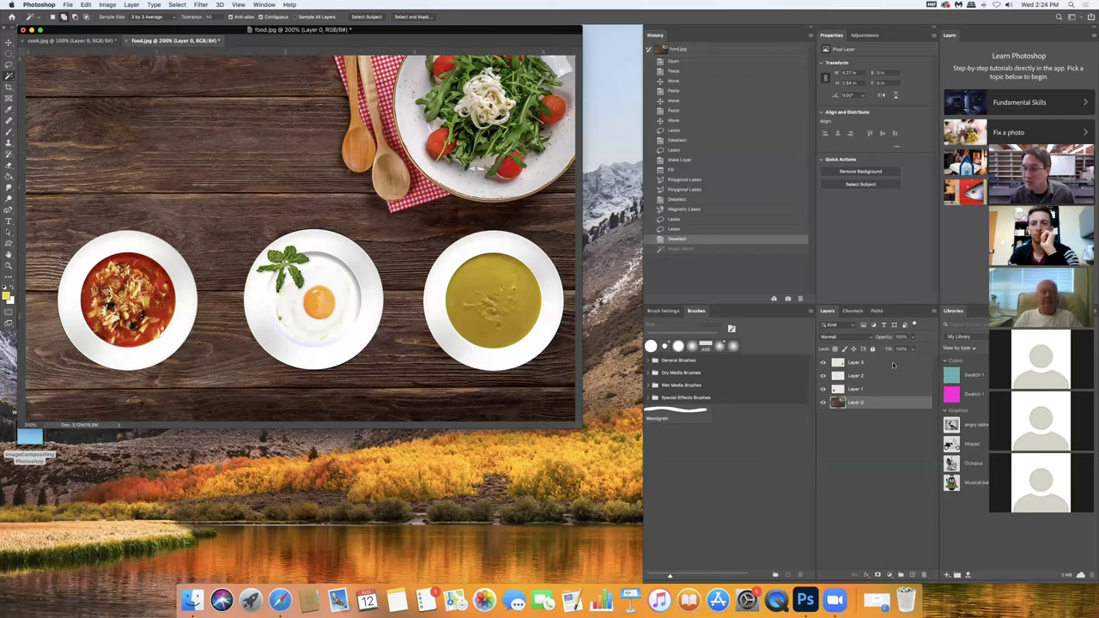
left_click(514, 304, "super")
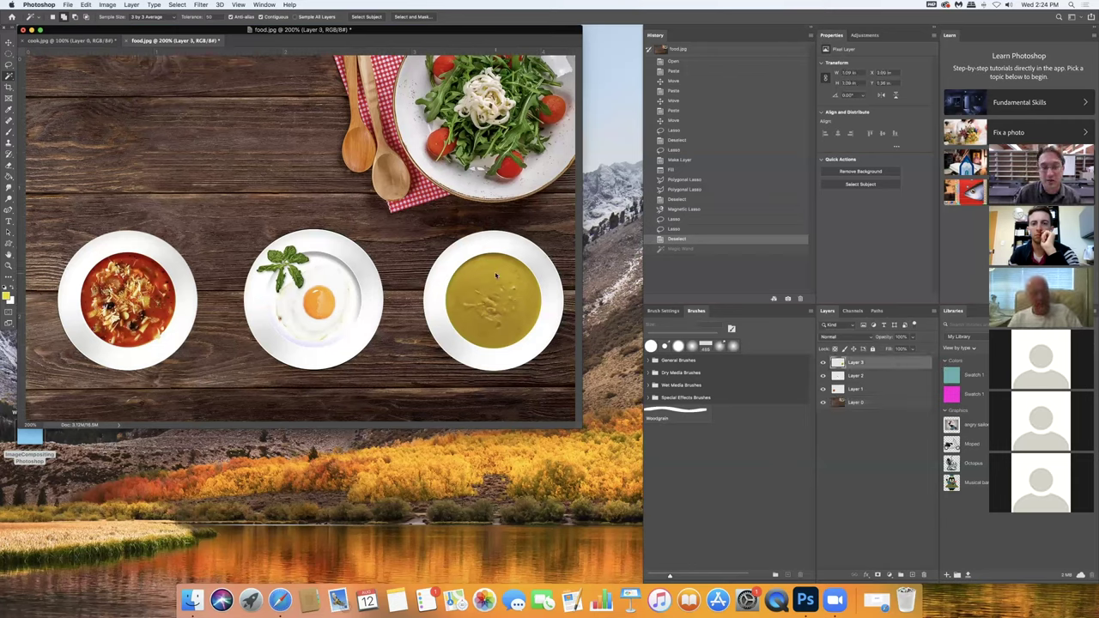
left_click(496, 274)
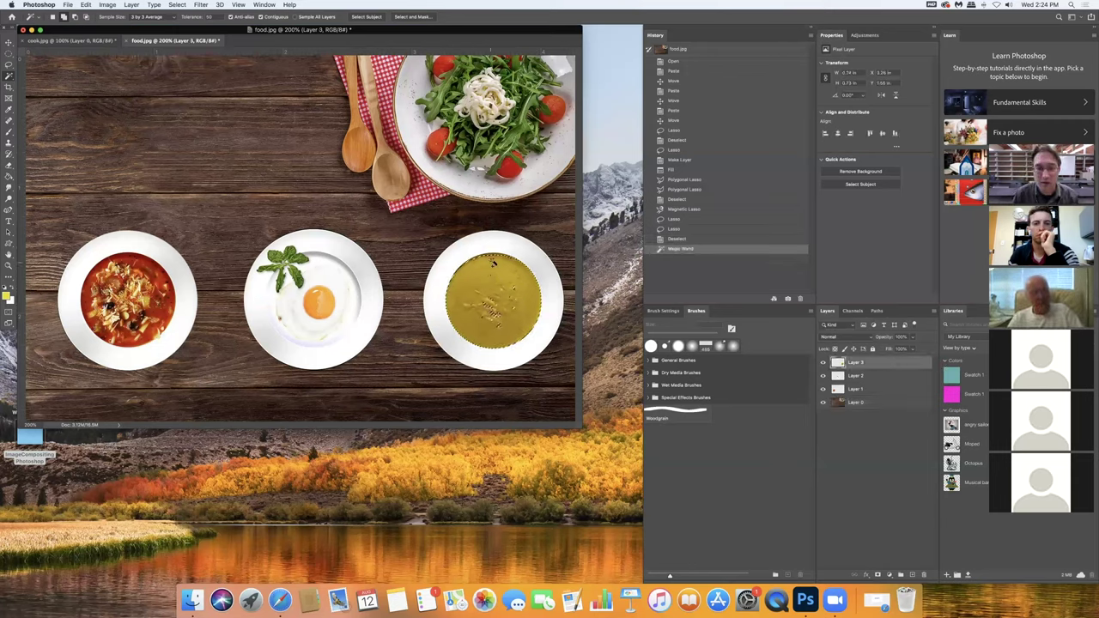
left_click(520, 334)
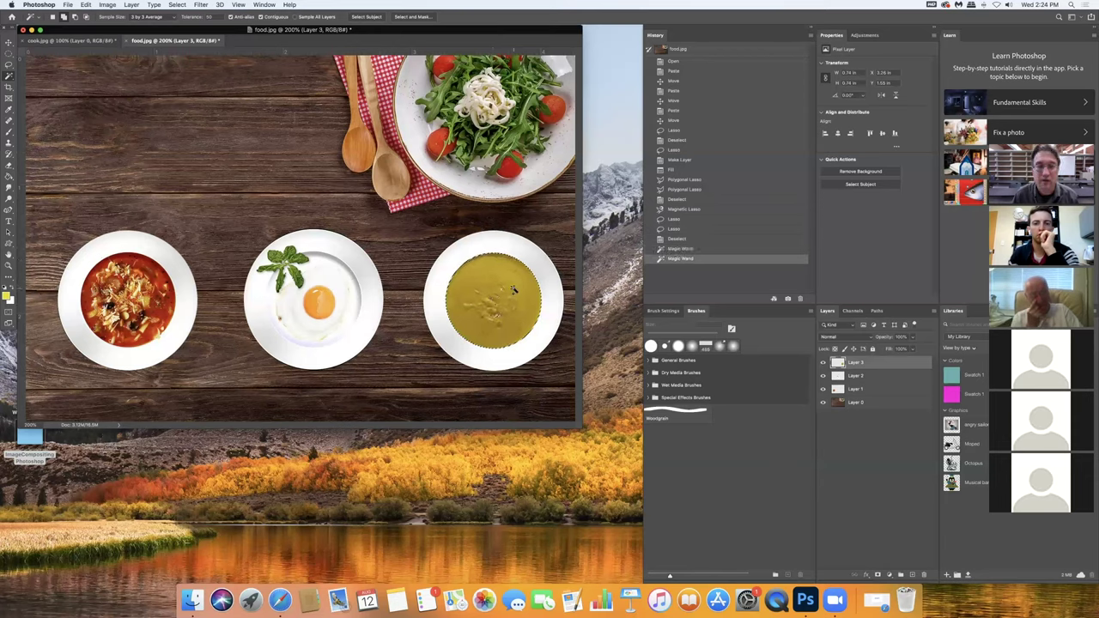
left_click(503, 294)
left_click(503, 292)
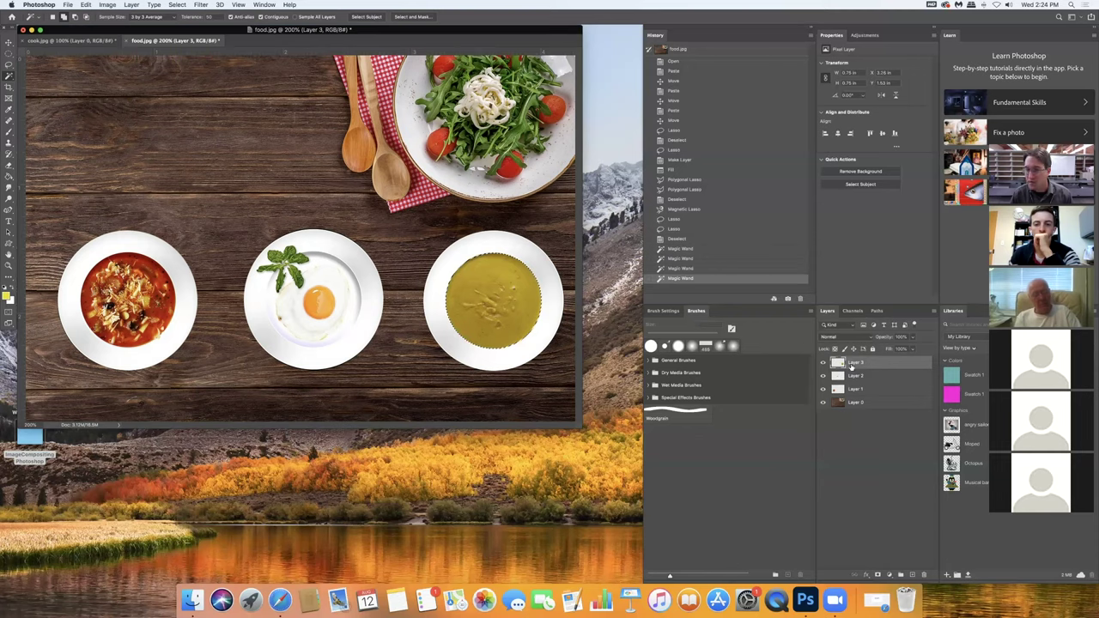
Add a Solid Color fill layer over the selected soup, set to pure red
left_click(889, 574)
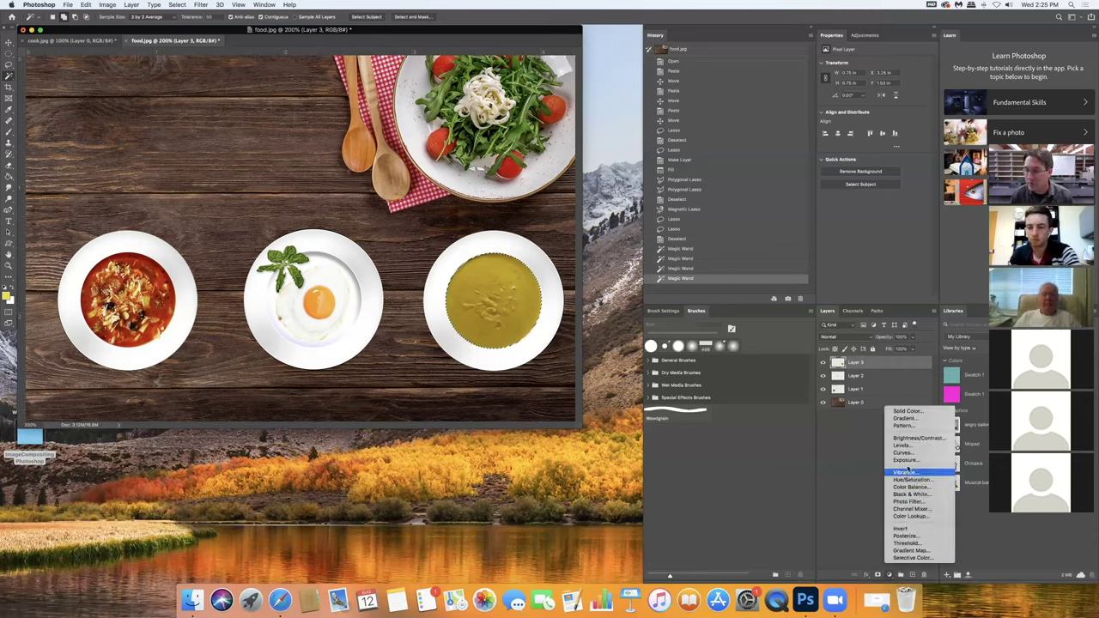
left_click(904, 412)
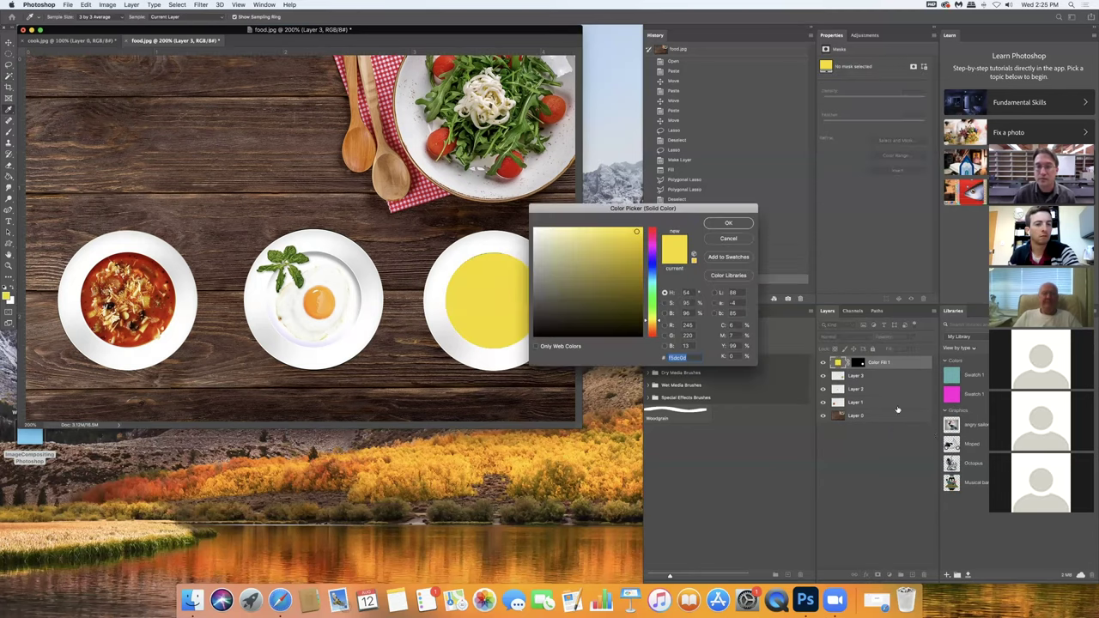
left_click(654, 232)
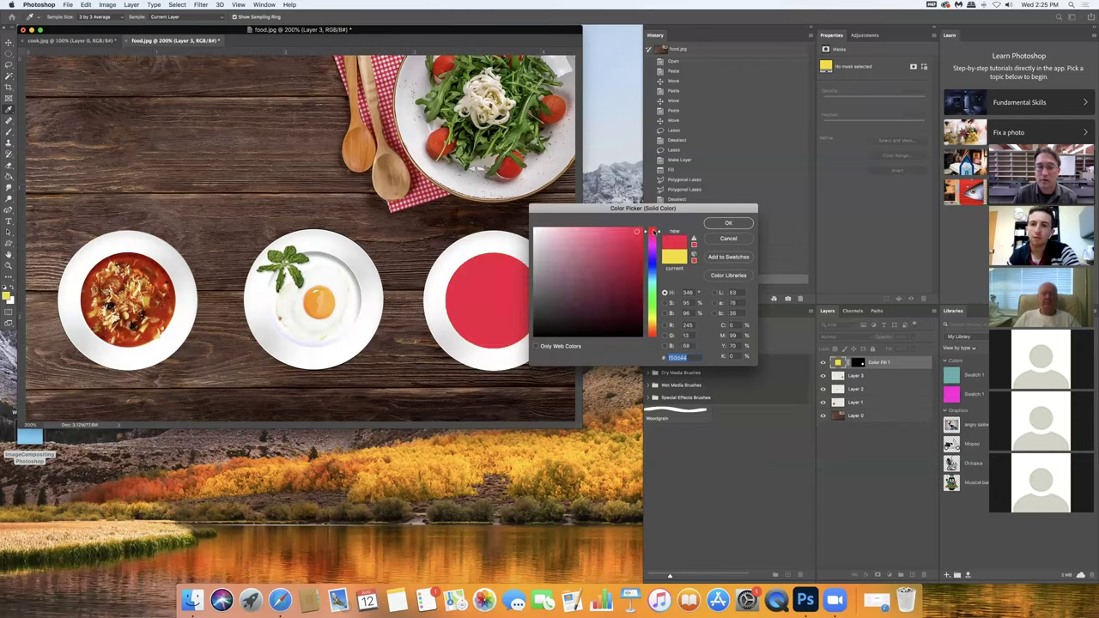
left_click_drag(659, 229, 659, 223)
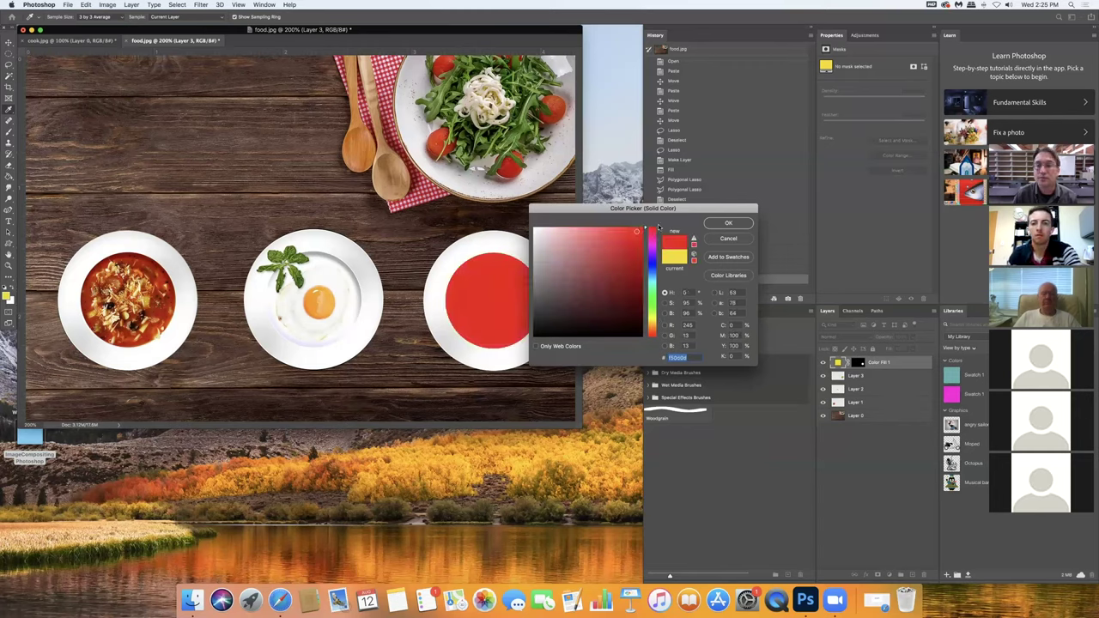
left_click(726, 224)
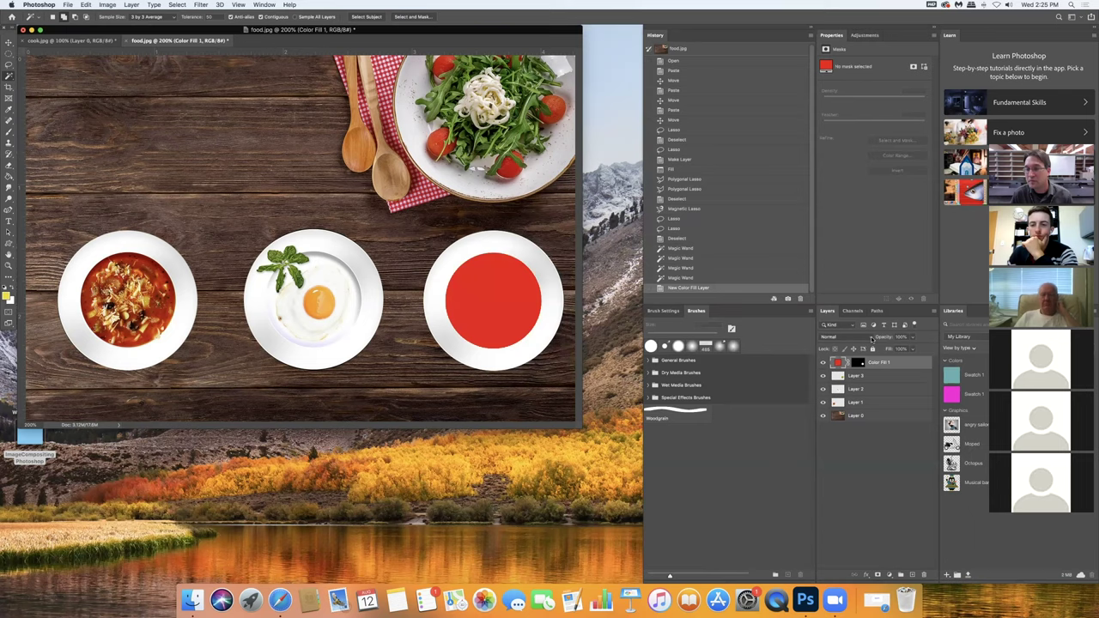
Set Color Fill 1's blend mode to Soft Light so the soup looks orange
left_click(870, 338)
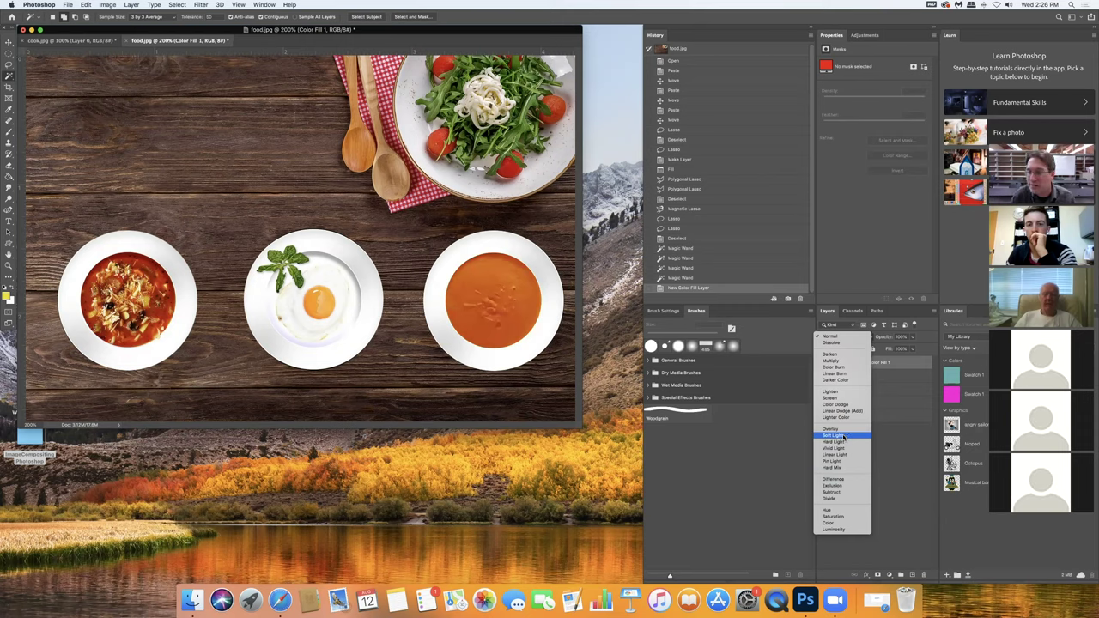
left_click(843, 436)
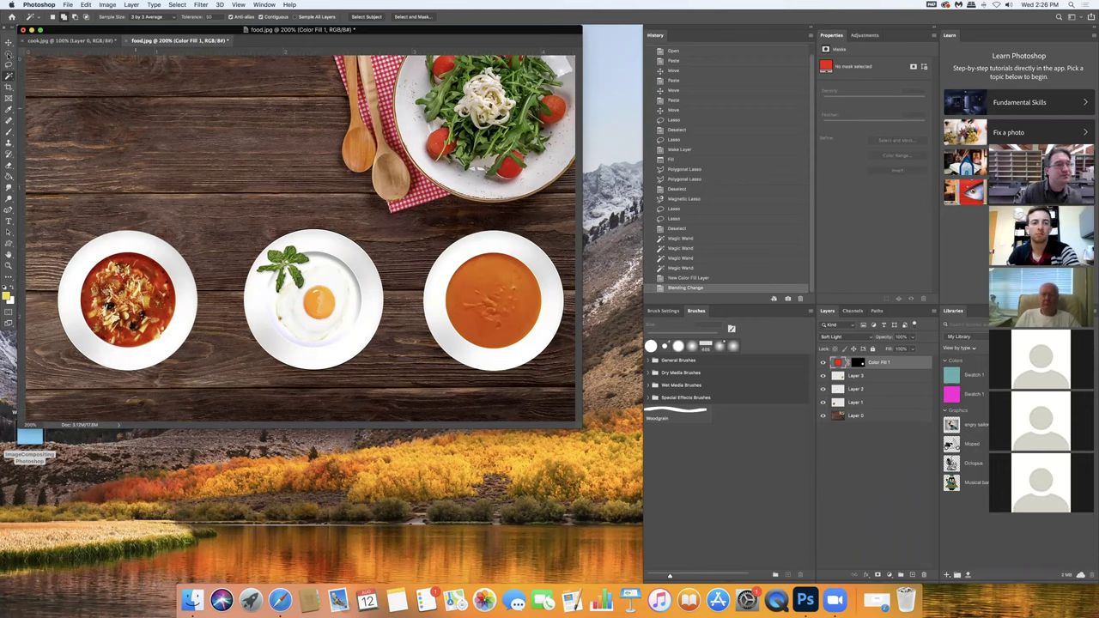
left_click(8, 76)
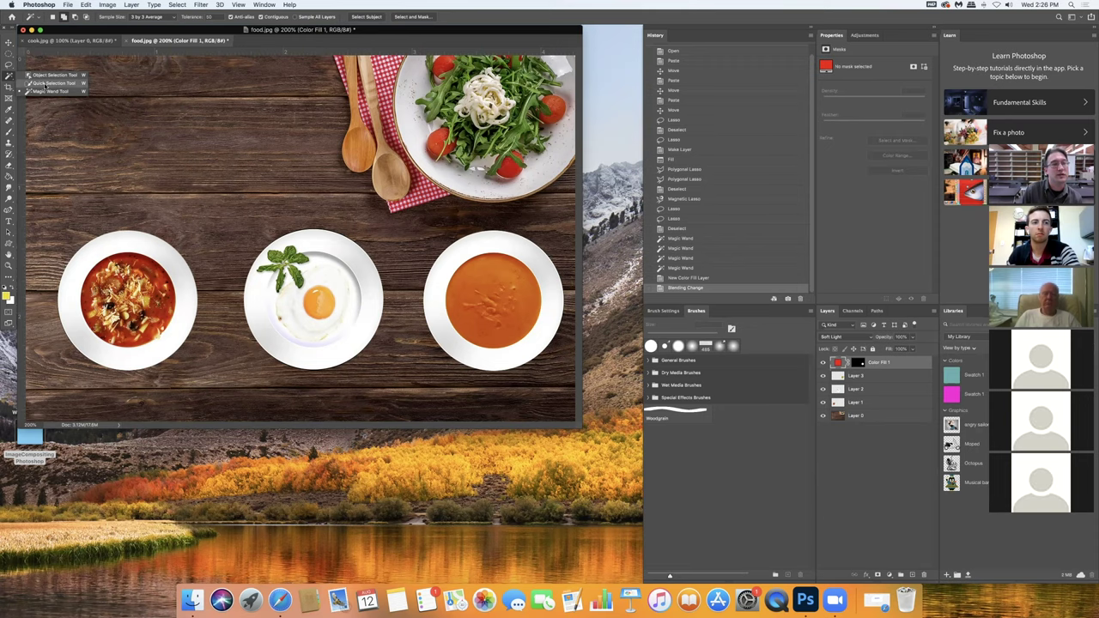
Quick-select the egg yolk and cover it with a green Solid Color fill layer in Color mode
left_click(48, 82)
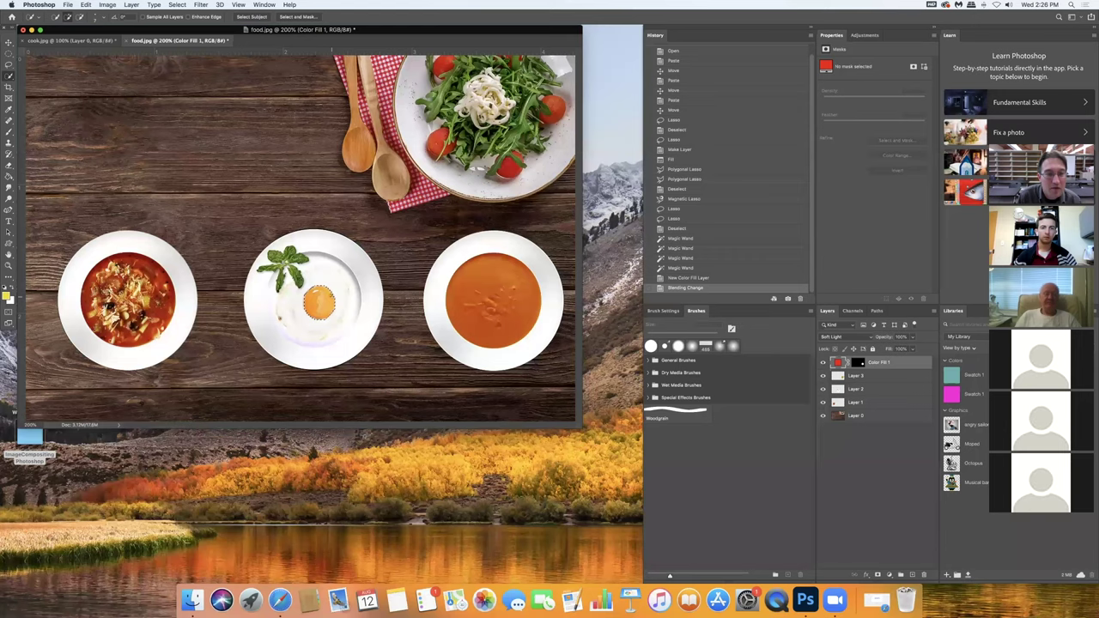
left_click(319, 311)
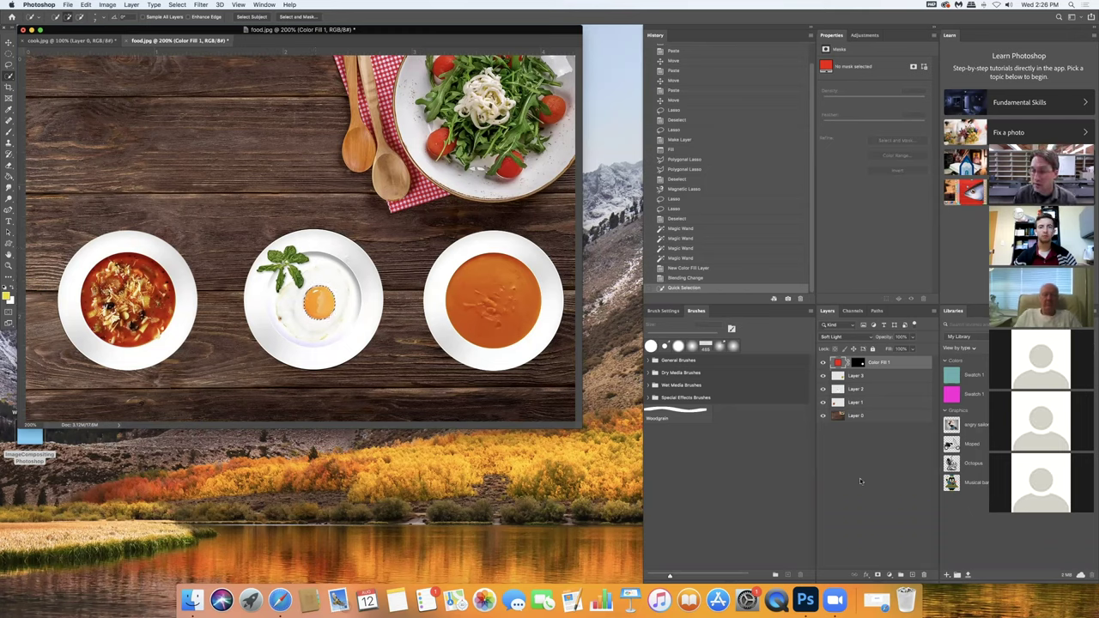
left_click(887, 575)
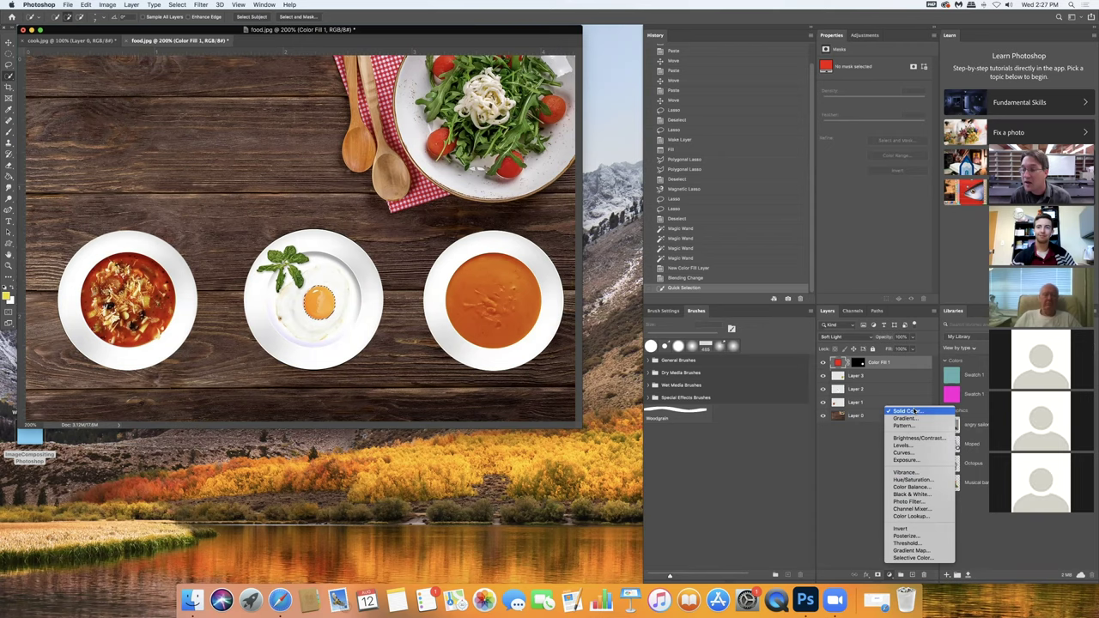
left_click(908, 412)
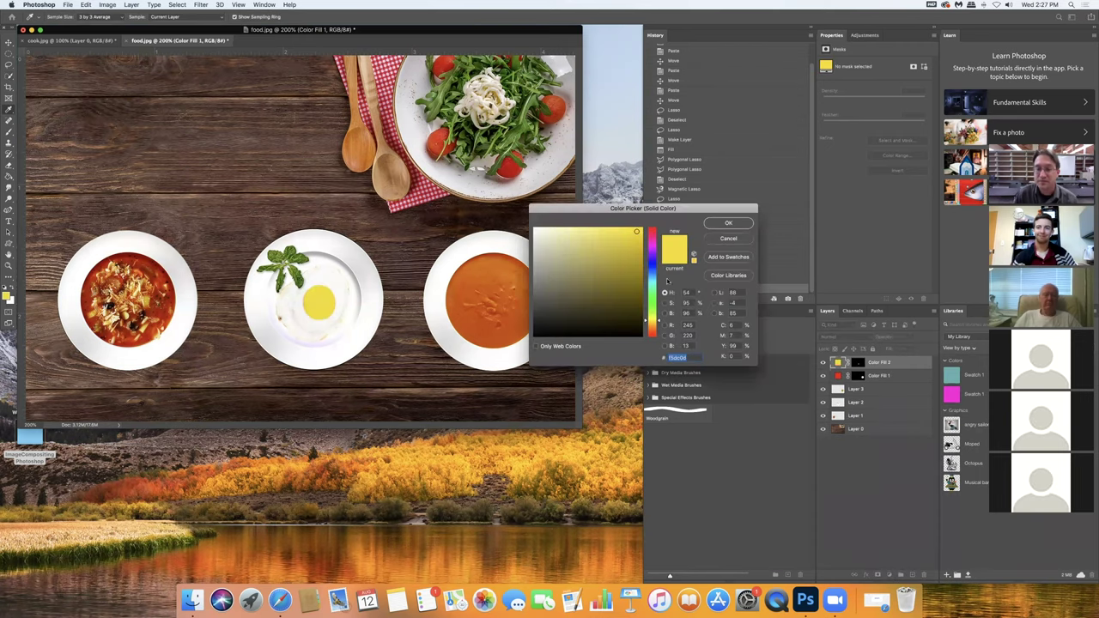
left_click(653, 306)
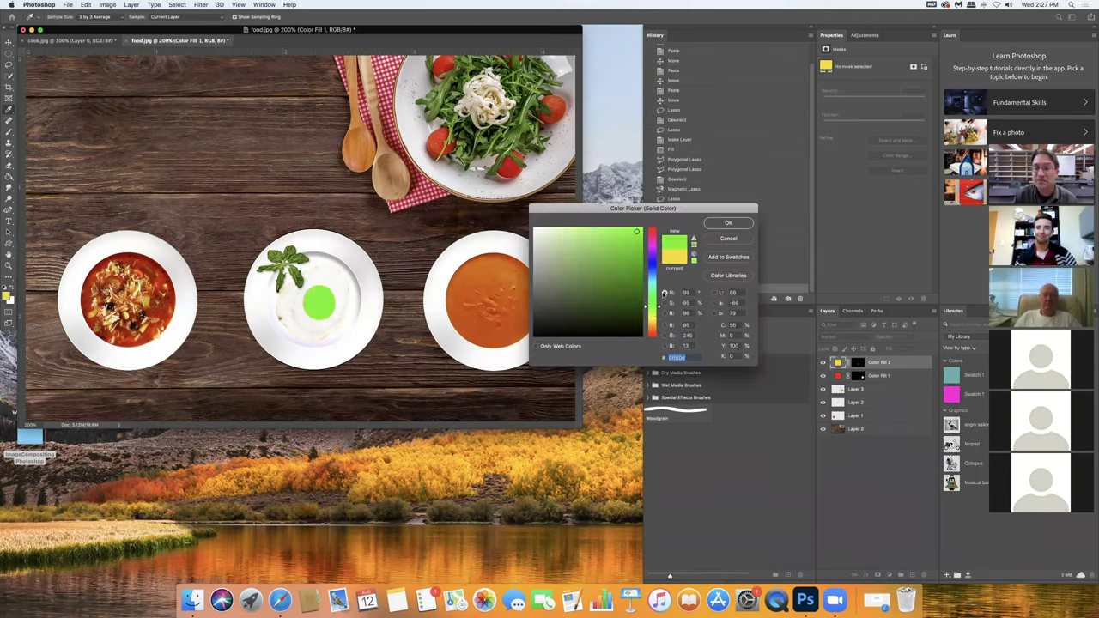
left_click(729, 224)
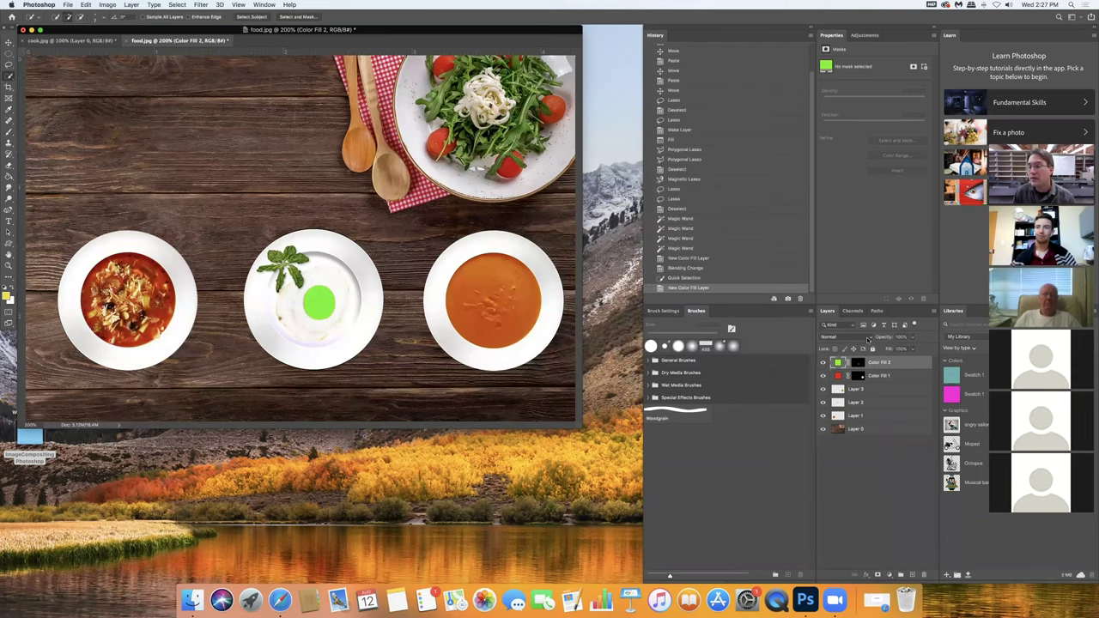
left_click(867, 338)
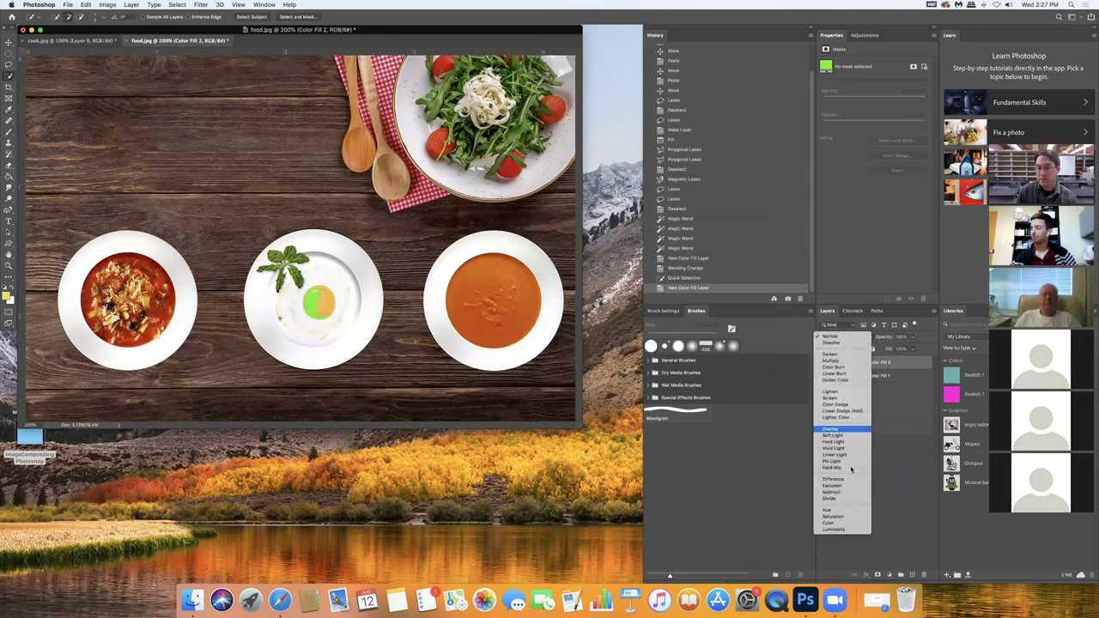
left_click(850, 524)
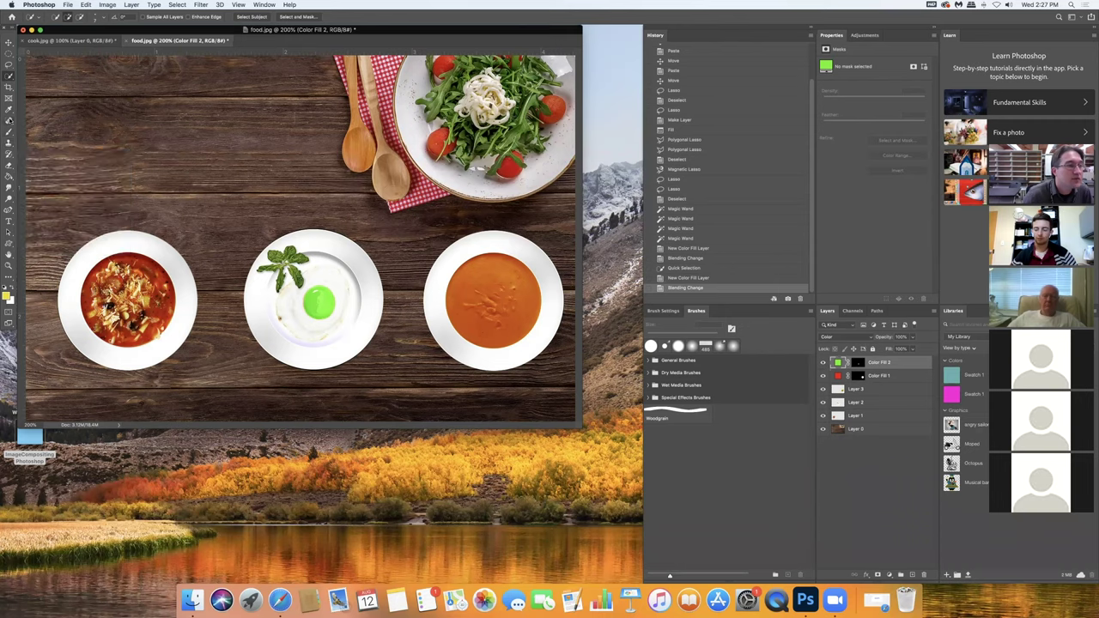
Pick the Spot Healing Brush, make it slightly larger, and target Layer 1
left_click(8, 122)
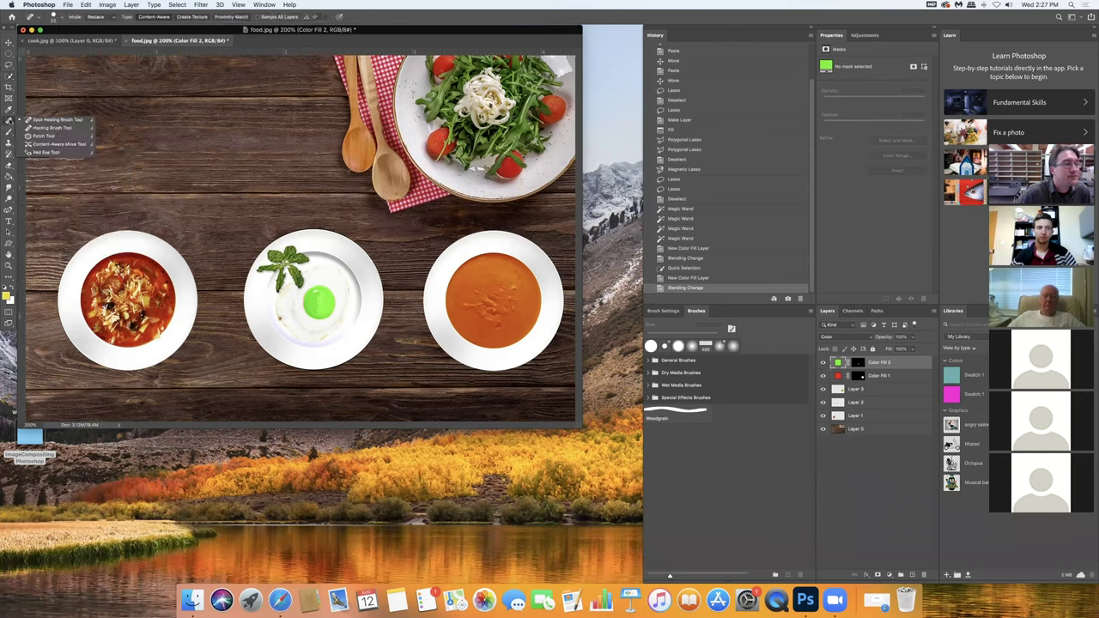
left_click(31, 119)
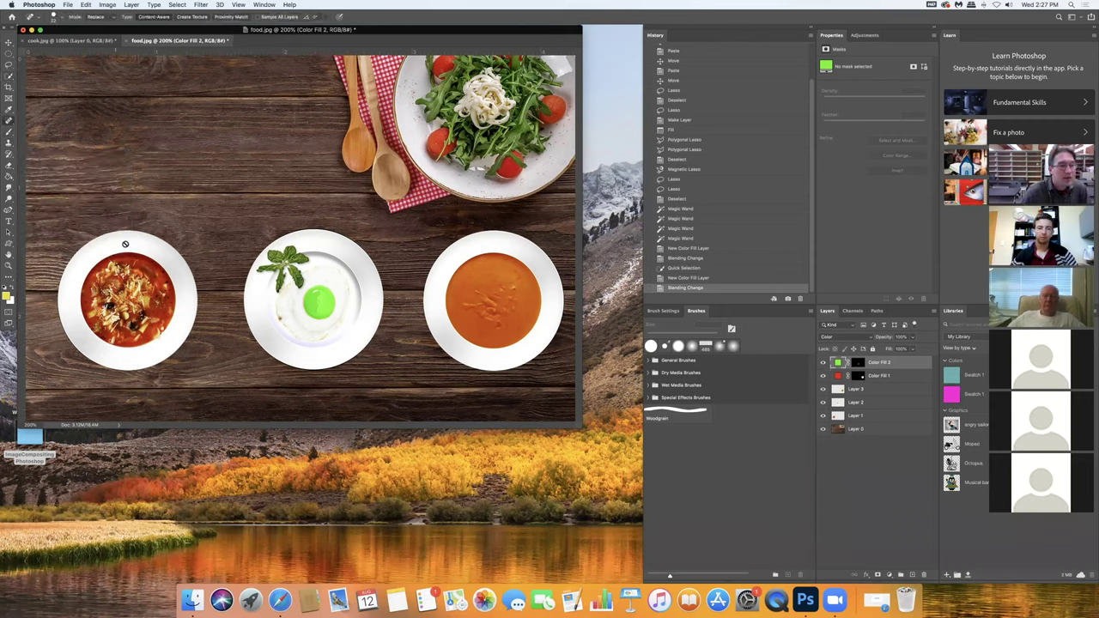
left_click(856, 417)
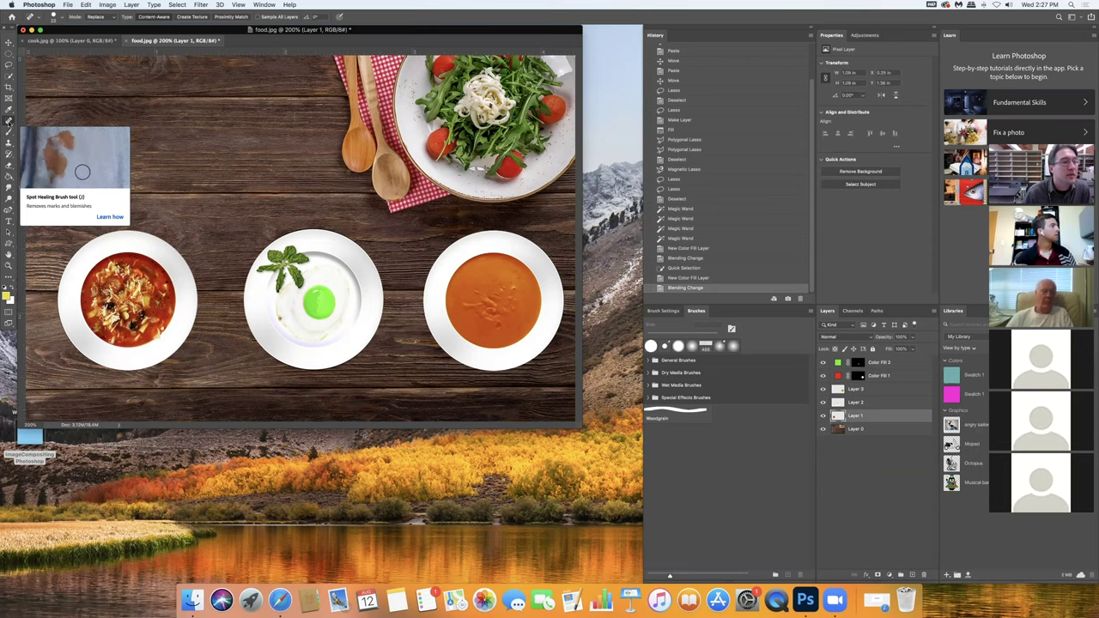
left_click(61, 18)
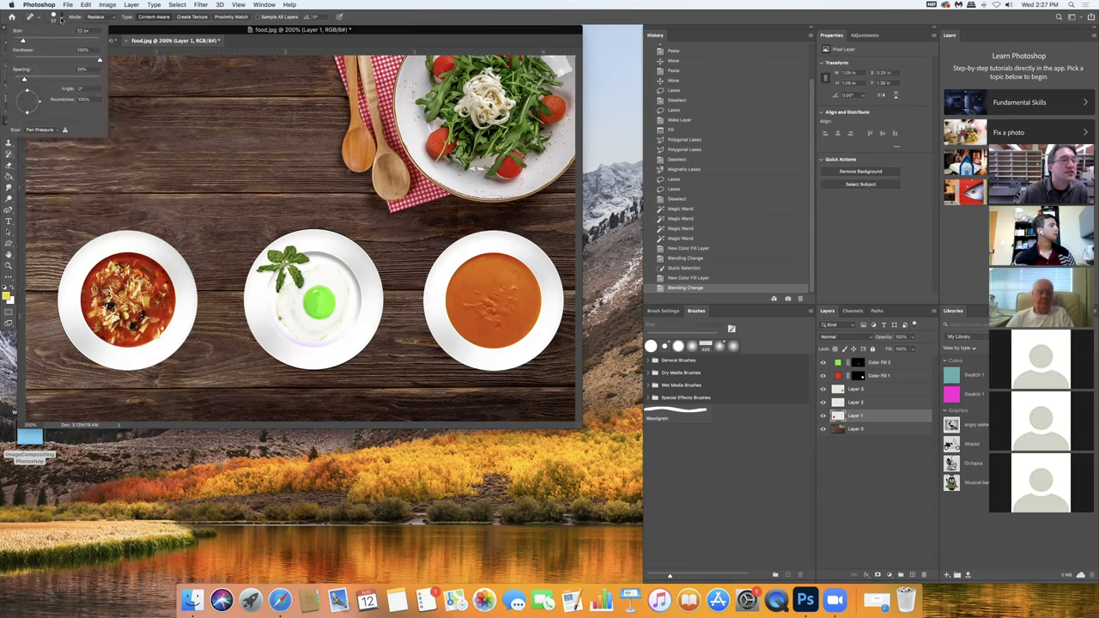
left_click_drag(24, 41, 28, 48)
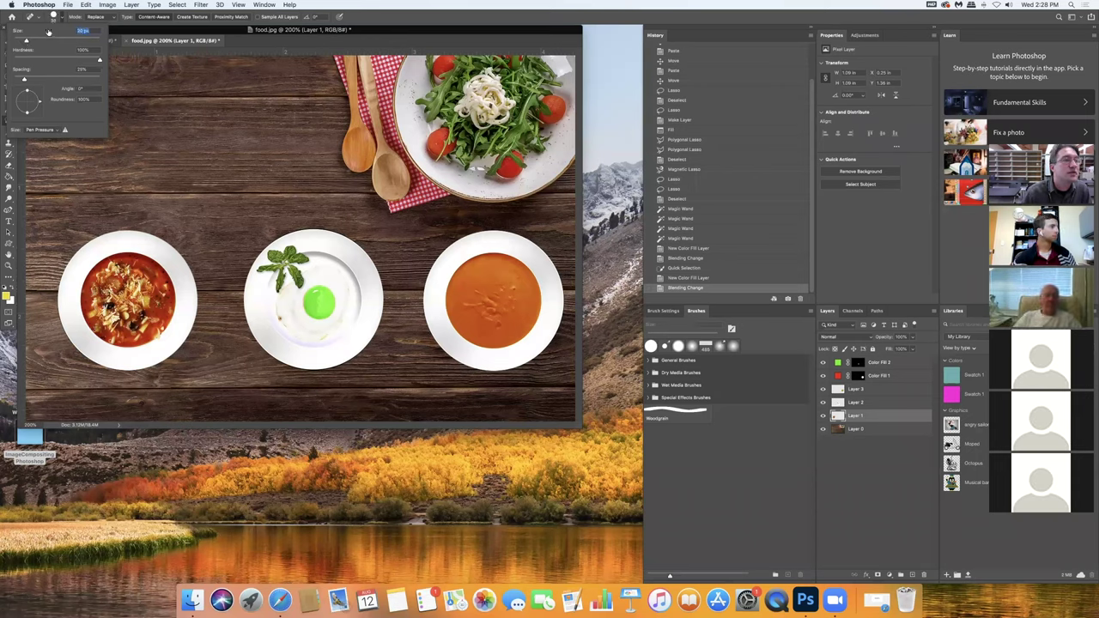
left_click(395, 17)
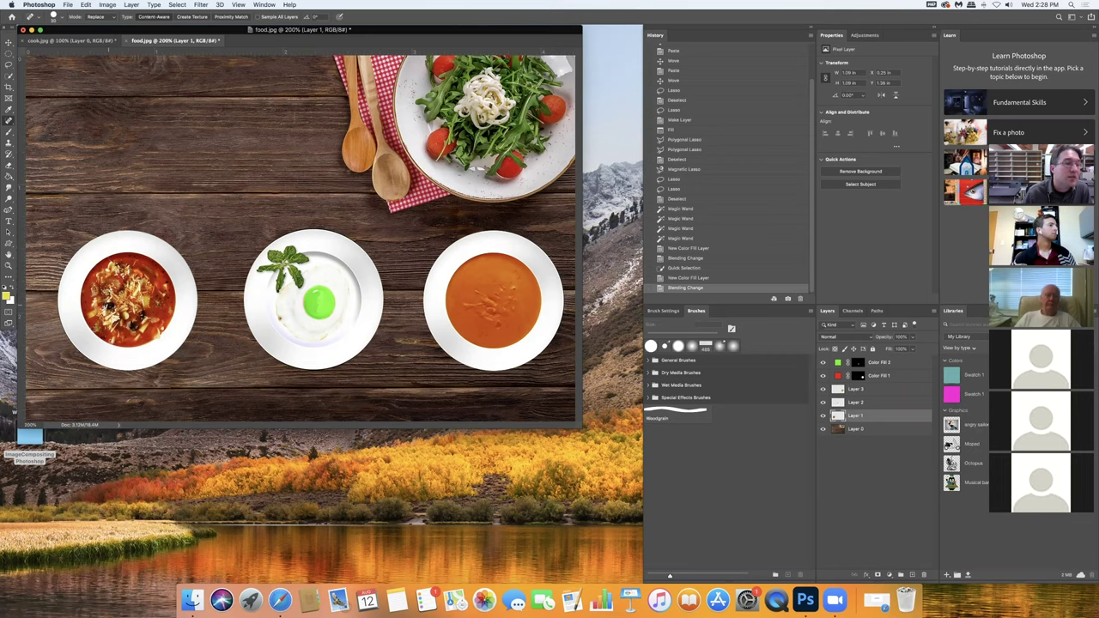
Heal three dark spots in the red soup and one in the orange soup
left_click(109, 305)
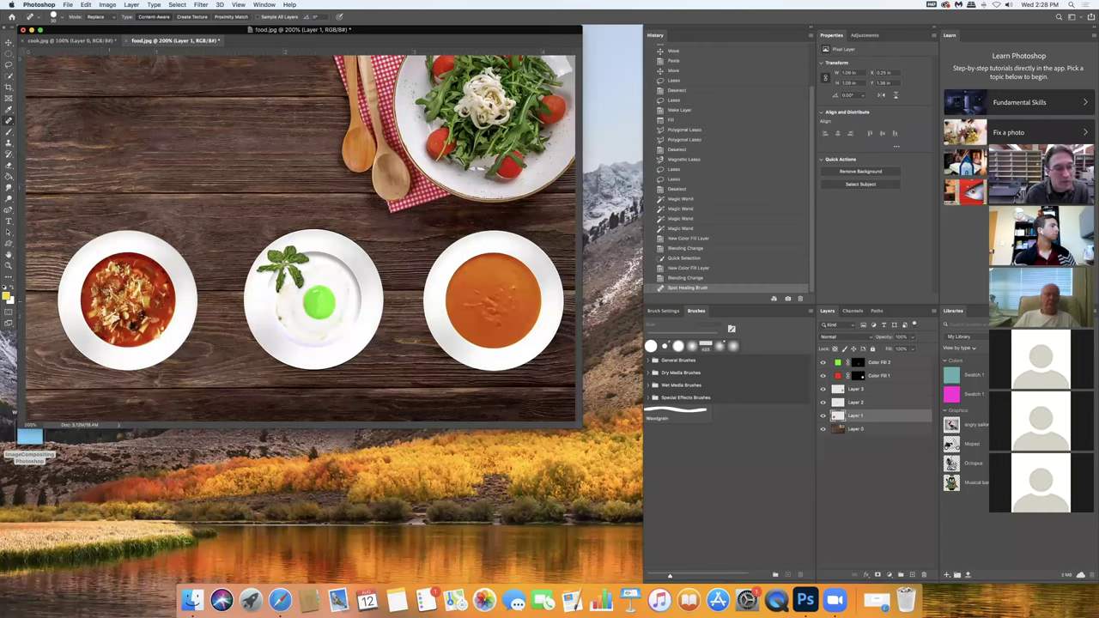
left_click(133, 327)
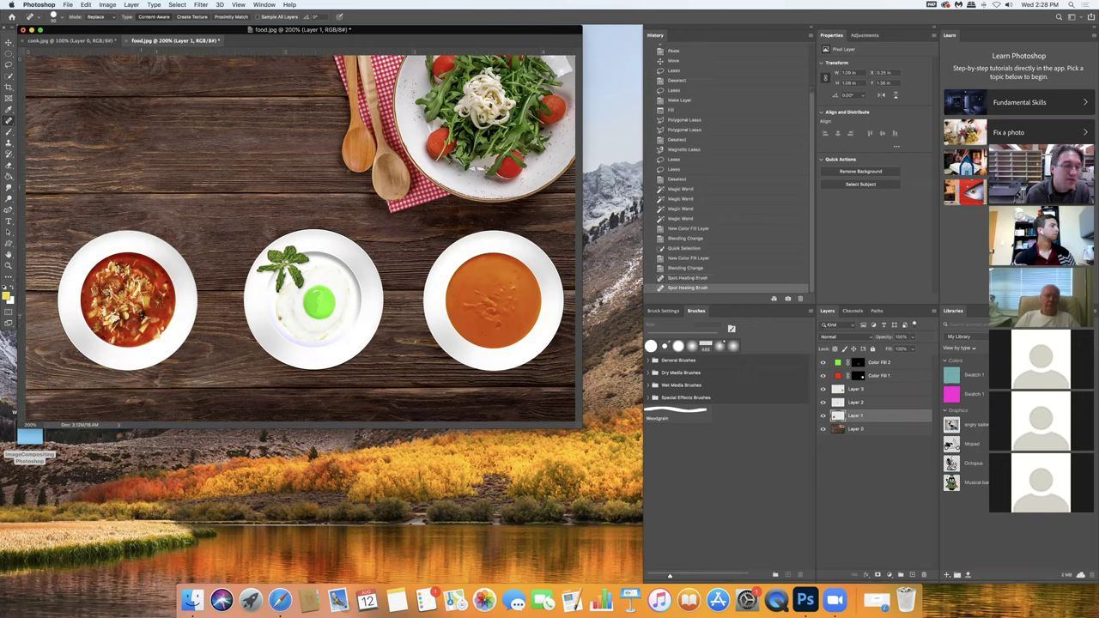
left_click(140, 315)
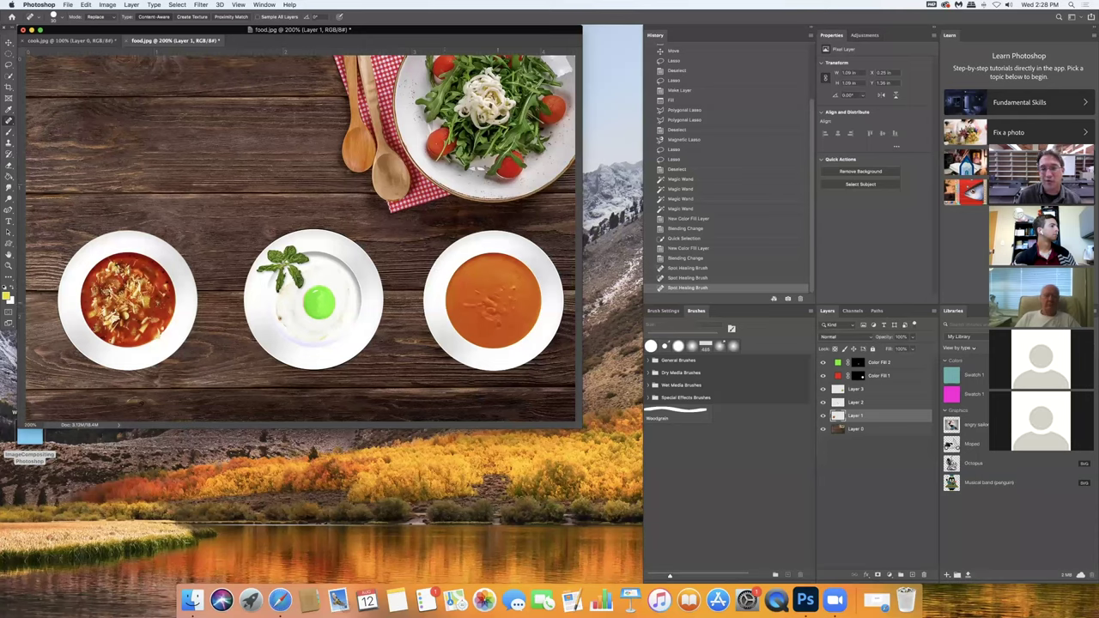
left_click(477, 292)
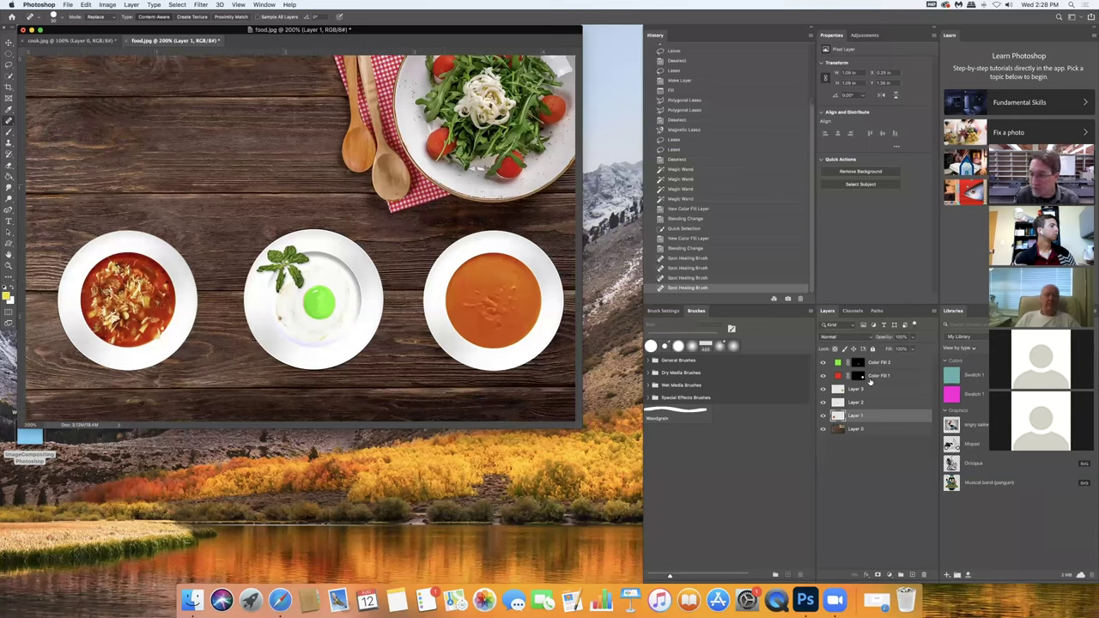
On Layer 3, heal away the remaining specks across the orange soup
left_click(873, 392)
left_click(479, 293)
left_click(484, 299)
left_click(513, 287)
left_click(499, 287)
left_click(494, 295)
left_click(493, 302)
left_click(491, 311)
left_click(496, 325)
left_click(494, 319)
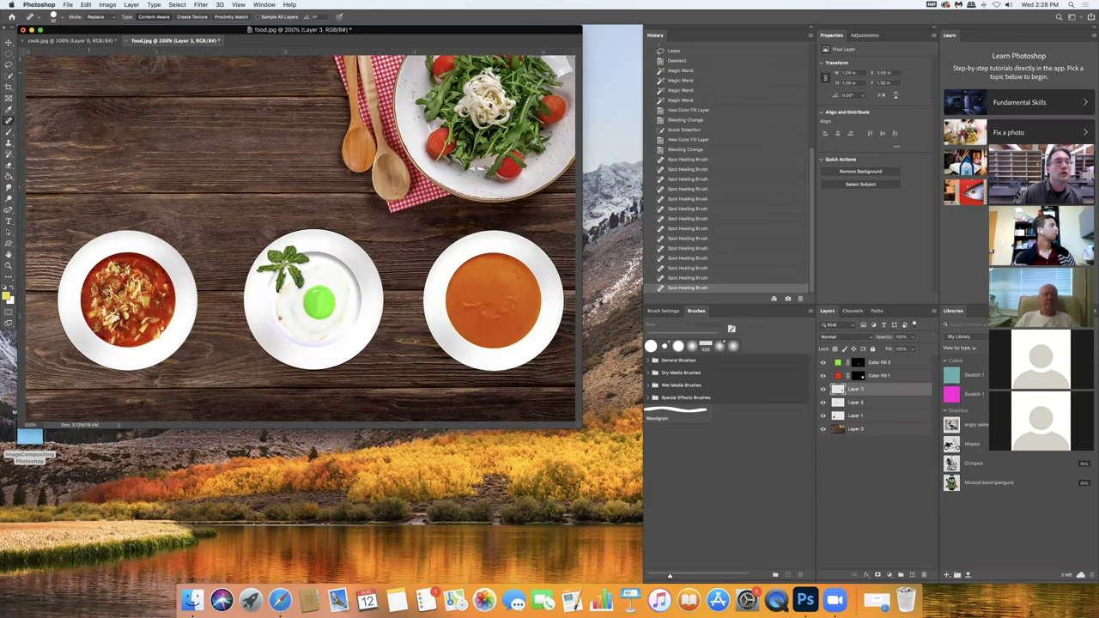
Draw an elliptical marquee around the croissant plate in cook.jpg, then return to food.jpg
left_click(83, 42)
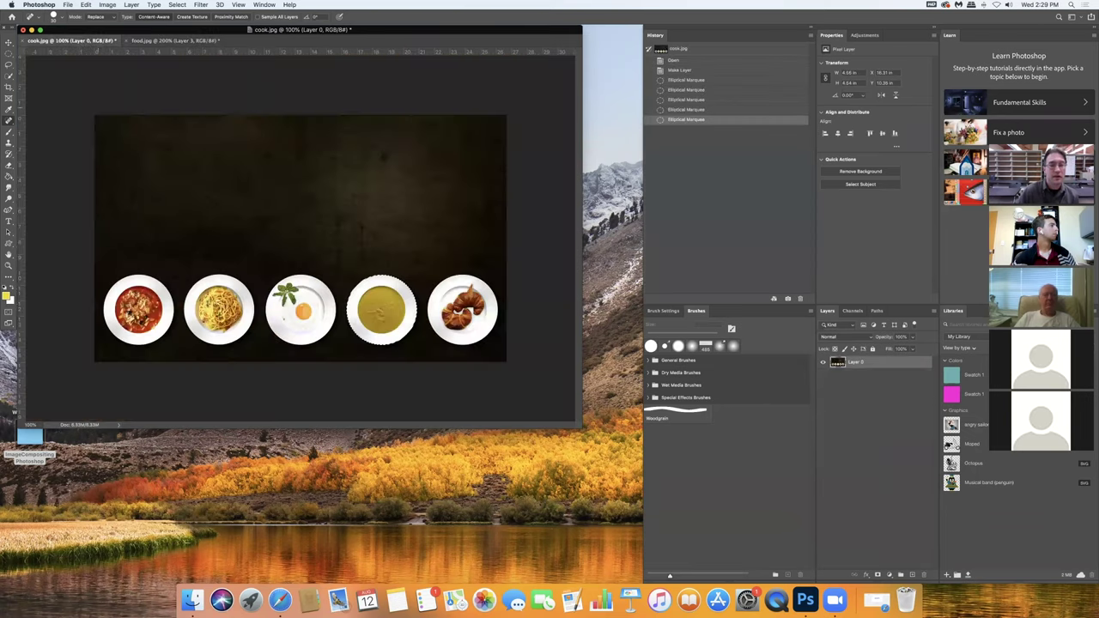
left_click(8, 54)
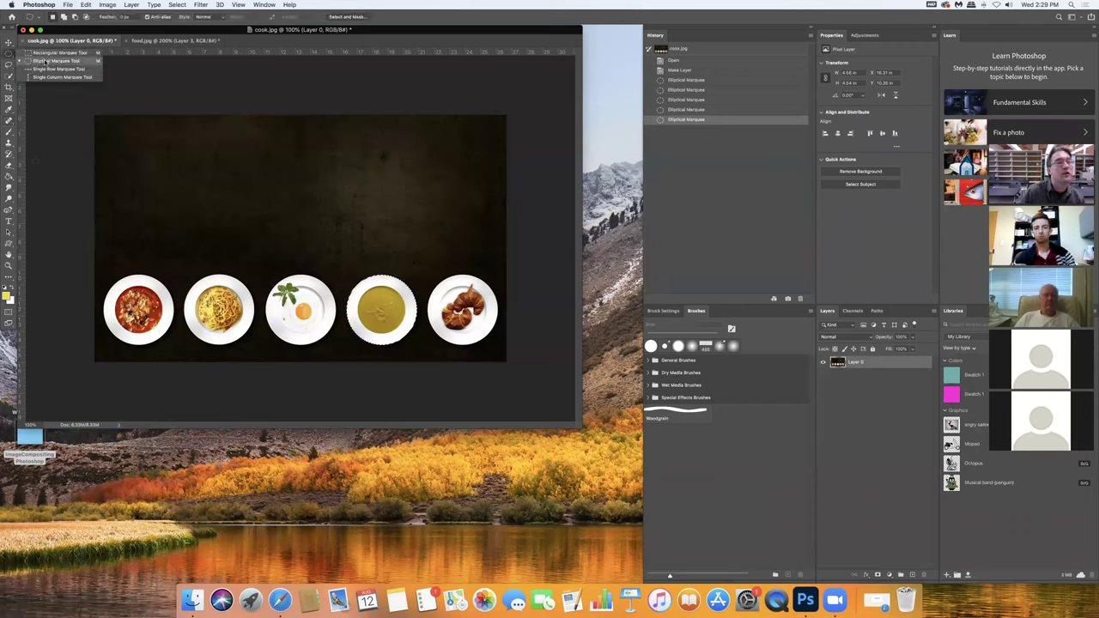
left_click(46, 62)
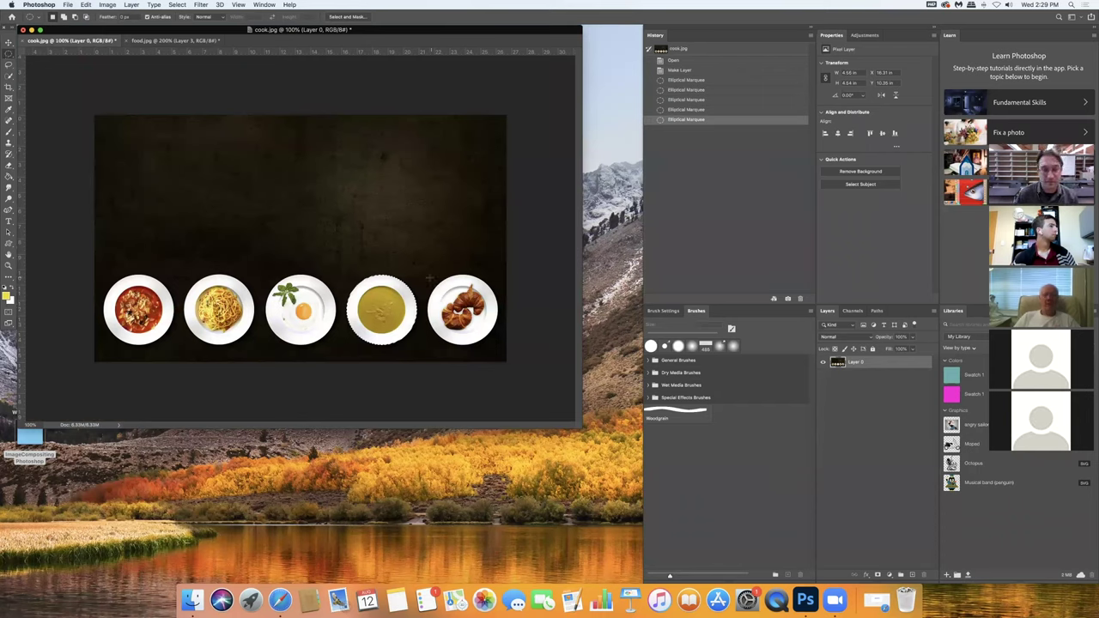
left_click_drag(427, 276, 498, 344)
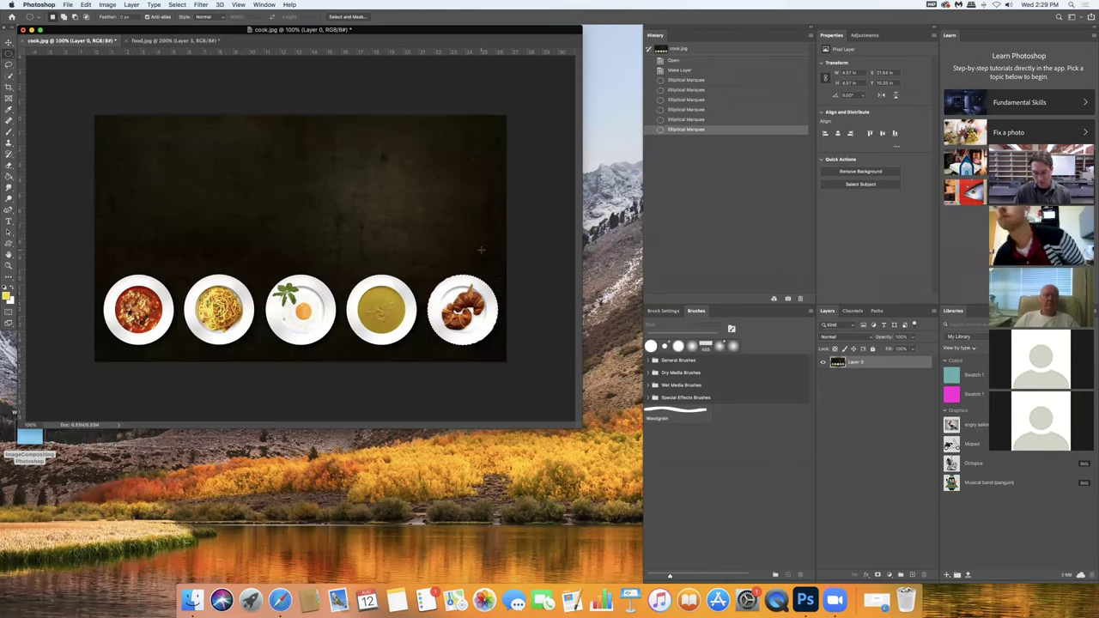
left_click(174, 40)
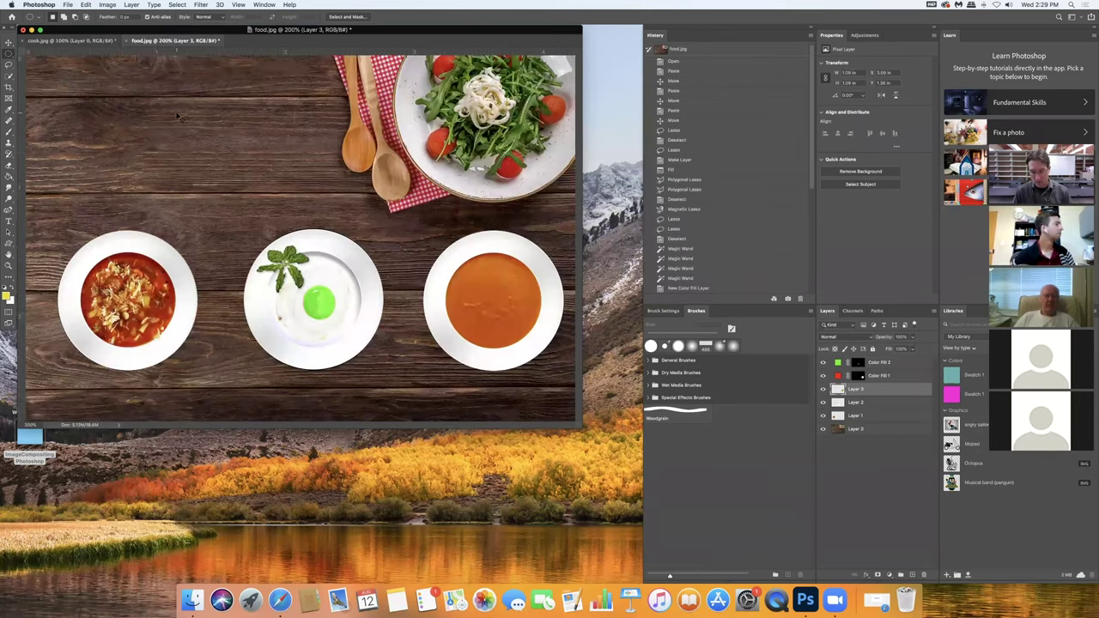
Paste the croissant plate into food.jpg and move it to the table's top-left
left_click(86, 4)
key("super+v")
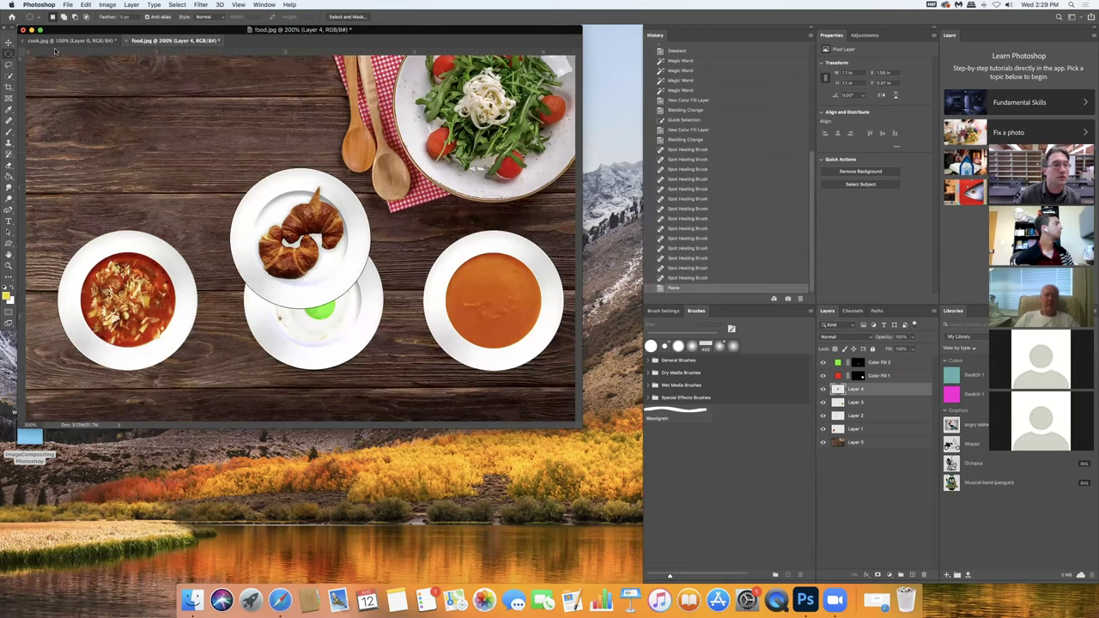
key("v")
left_click_drag(297, 178, 182, 91)
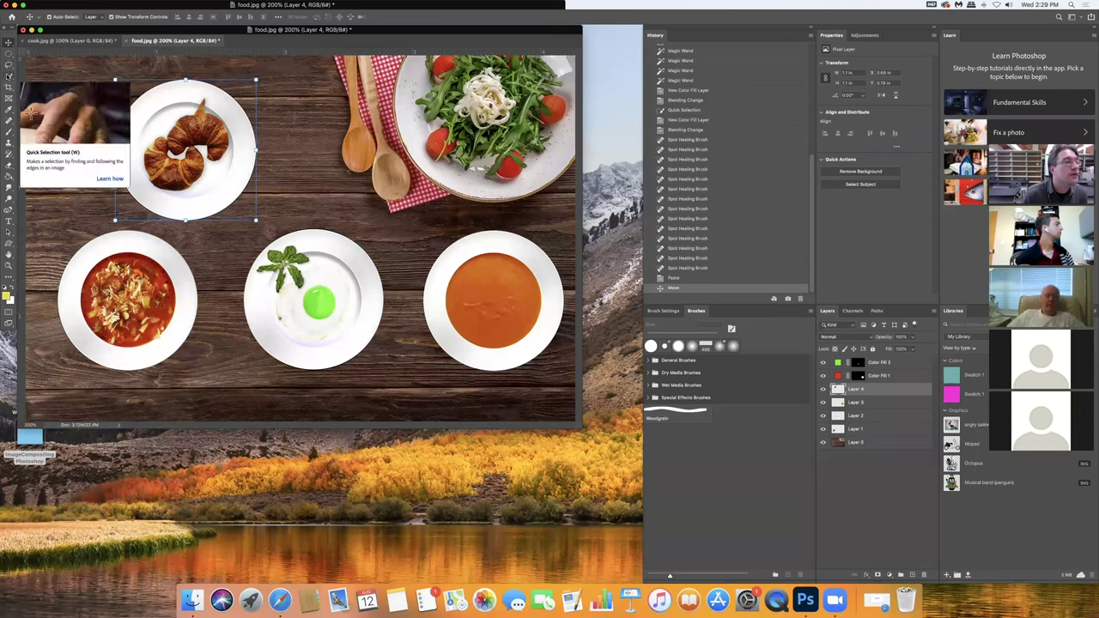
Draw two freehand Lasso selections near the croissant
left_click(8, 65)
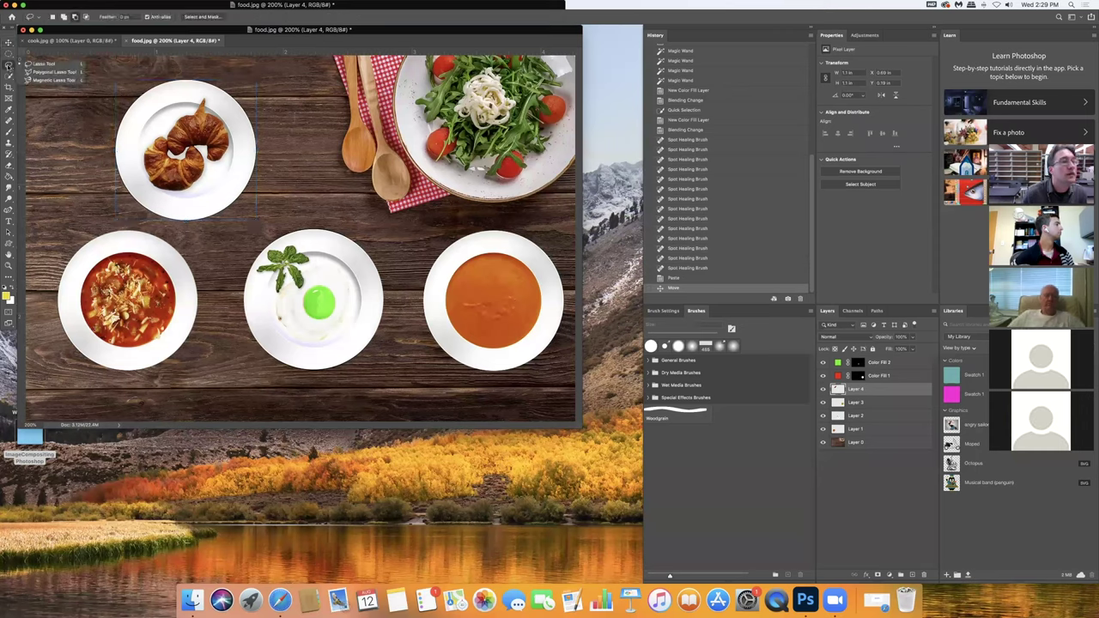
left_click(57, 63)
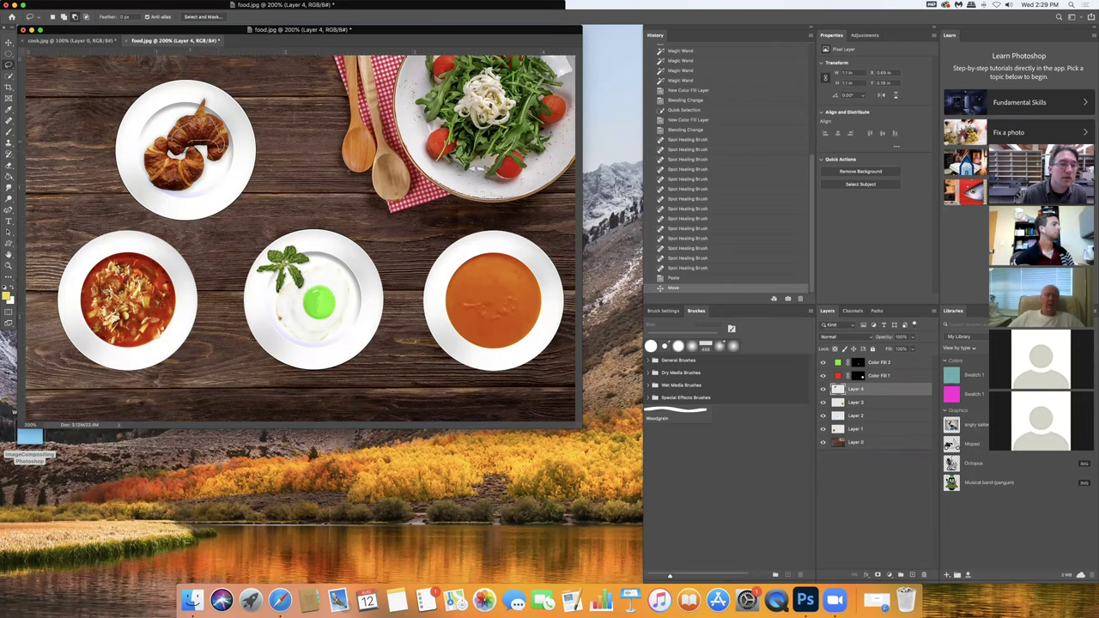
left_click_drag(172, 139, 185, 151)
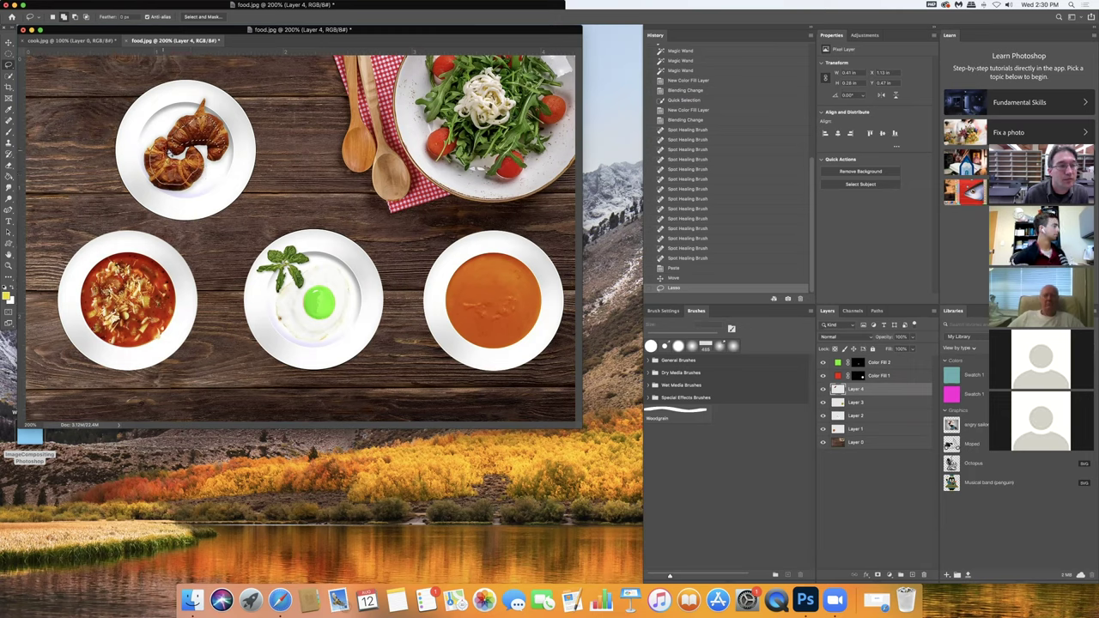
left_click_drag(170, 151, 194, 168)
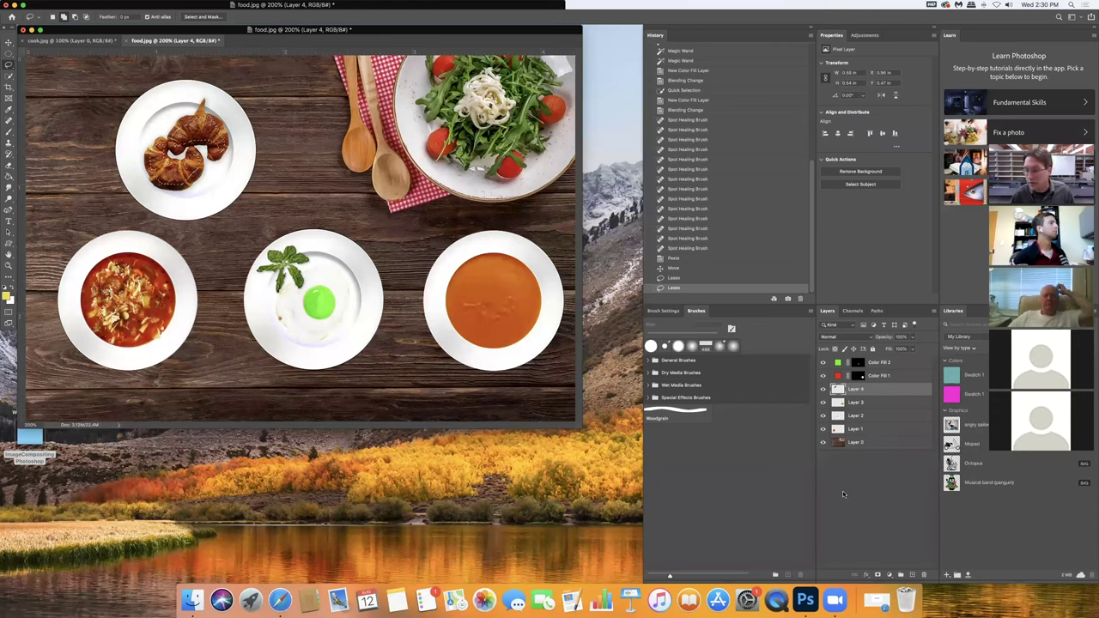
Add a Vibrance adjustment layer and raise its vibrance to a higher positive value
left_click(891, 572)
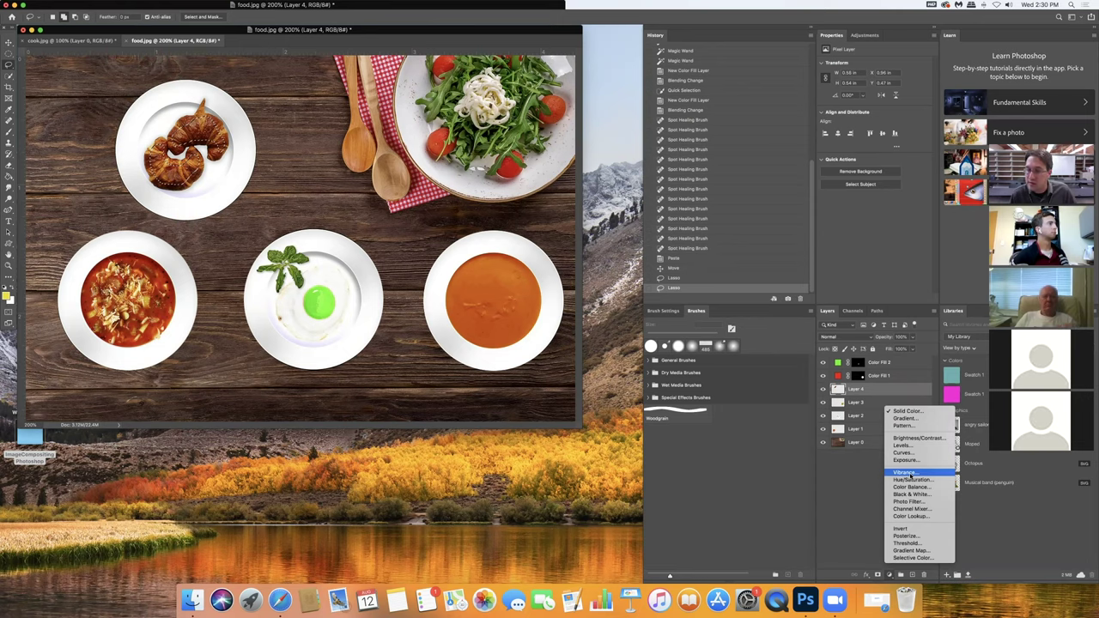
left_click(899, 473)
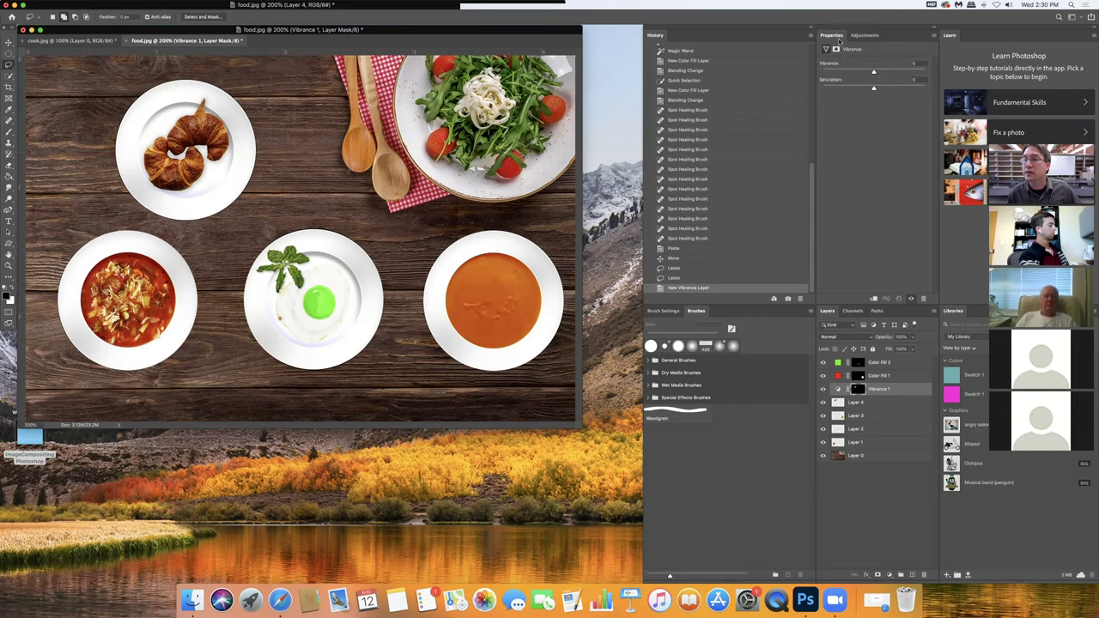
left_click_drag(874, 72, 829, 75)
left_click(893, 77)
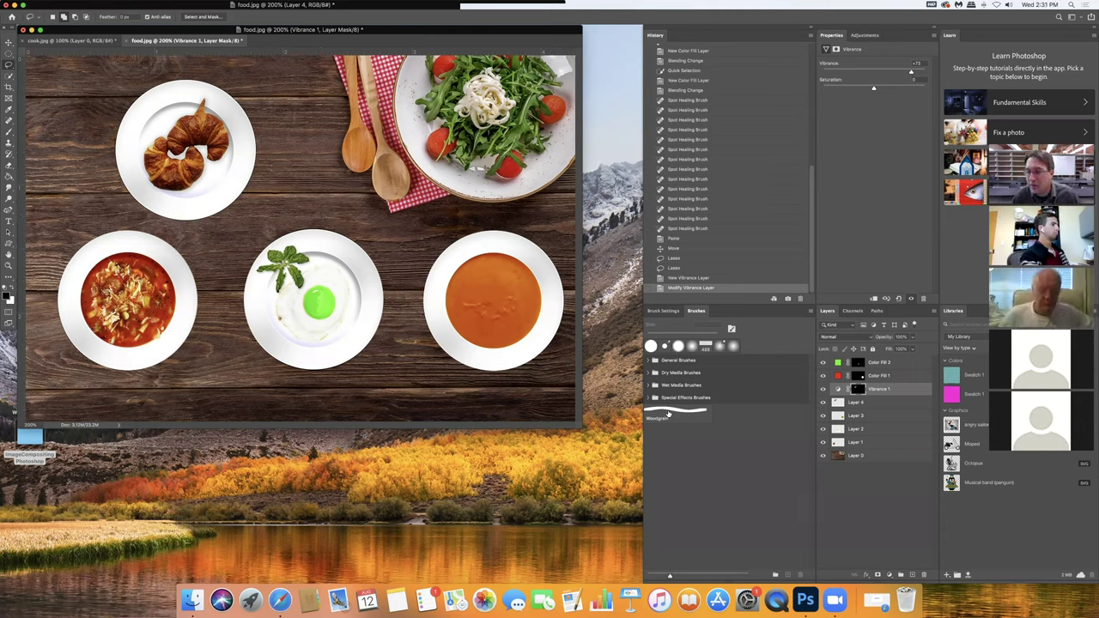
Toggle the green yolk fill off and on to compare, then nudge the orange-soup plate left
left_click(823, 363)
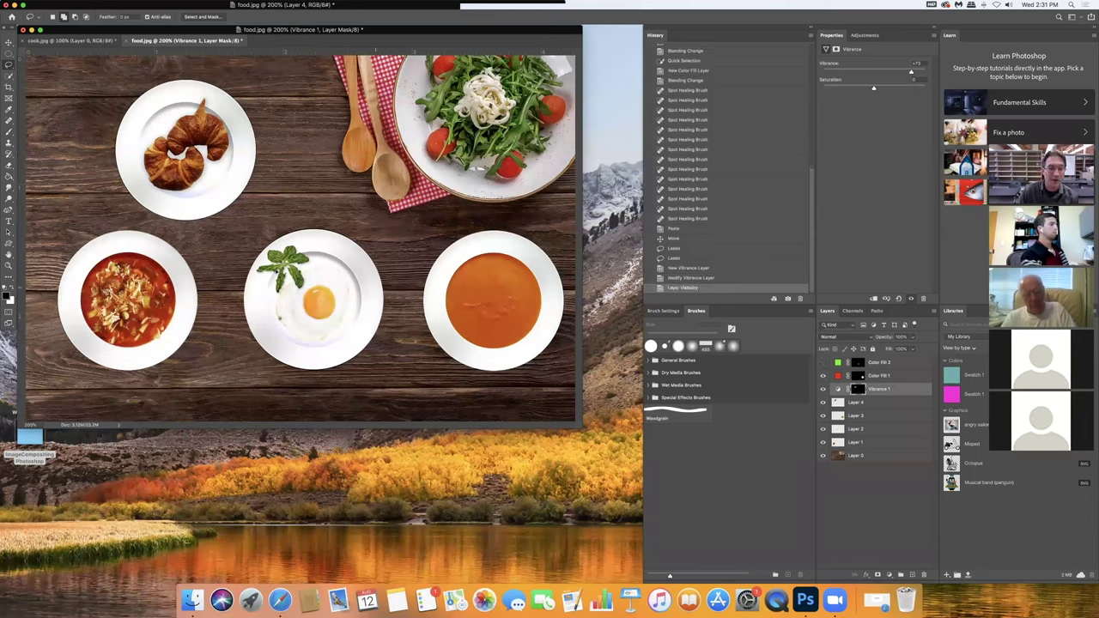
left_click(823, 363)
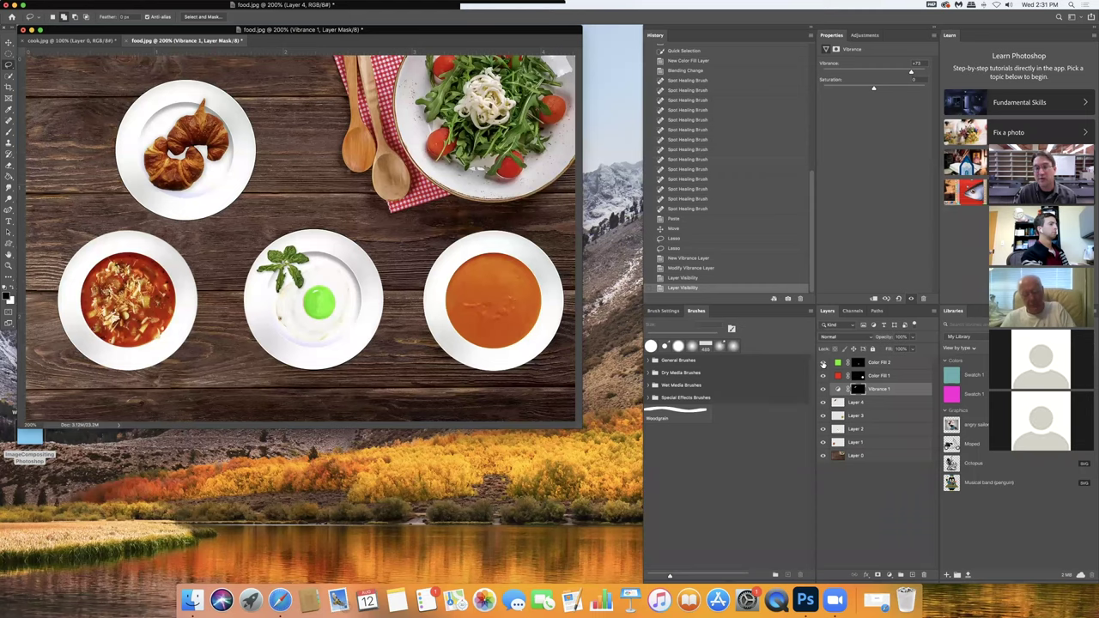
left_click(823, 363)
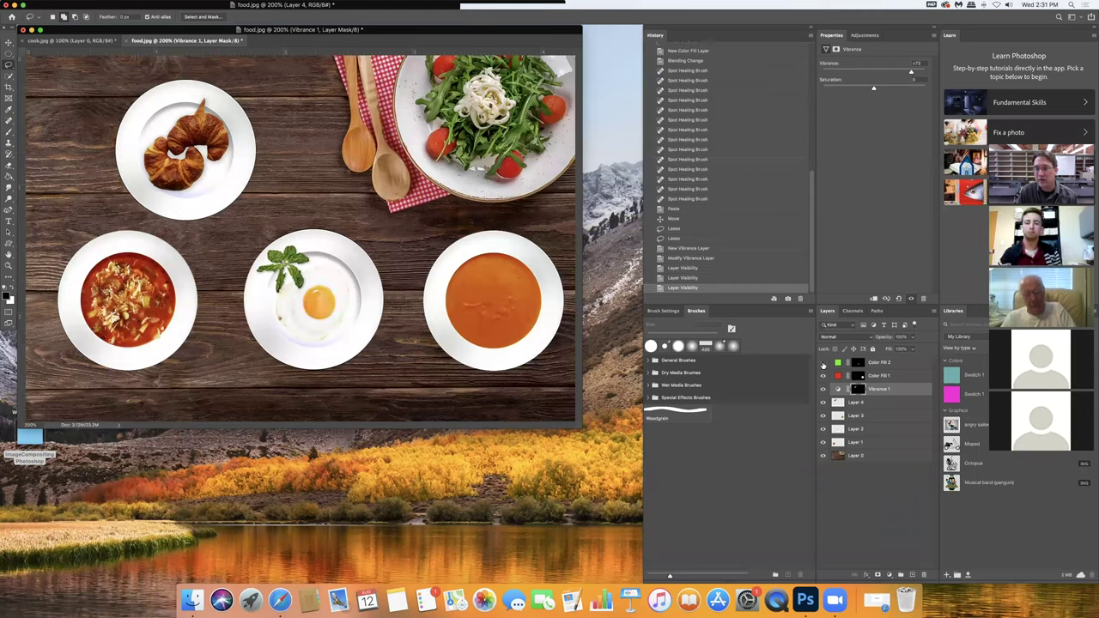
left_click(822, 364)
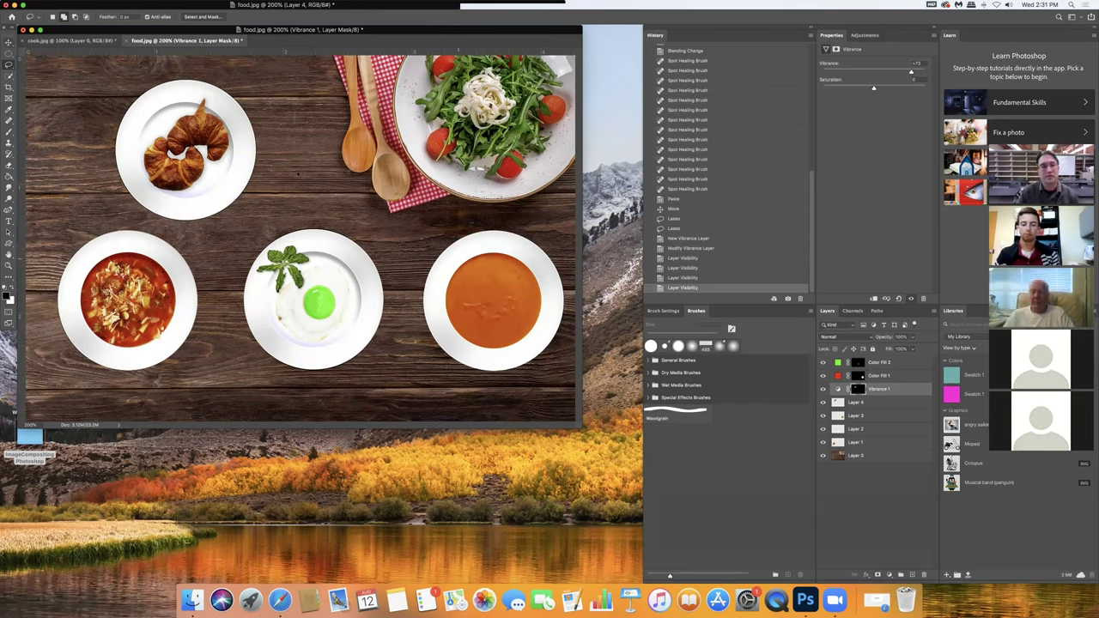
key("v")
mouse_move(523, 259)
left_mouse_down()
mouse_move(473, 249)
mouse_move(516, 256)
left_mouse_up()
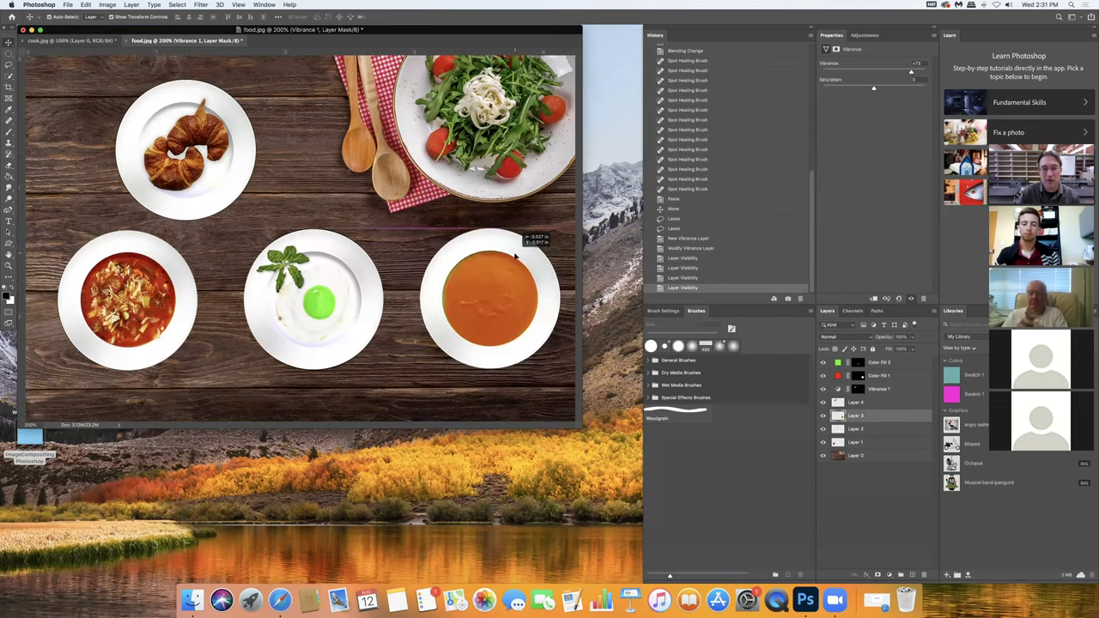
Undo the soup plate move, enlarge the food.jpg document window, and bring up Finder
key("ctrl+z")
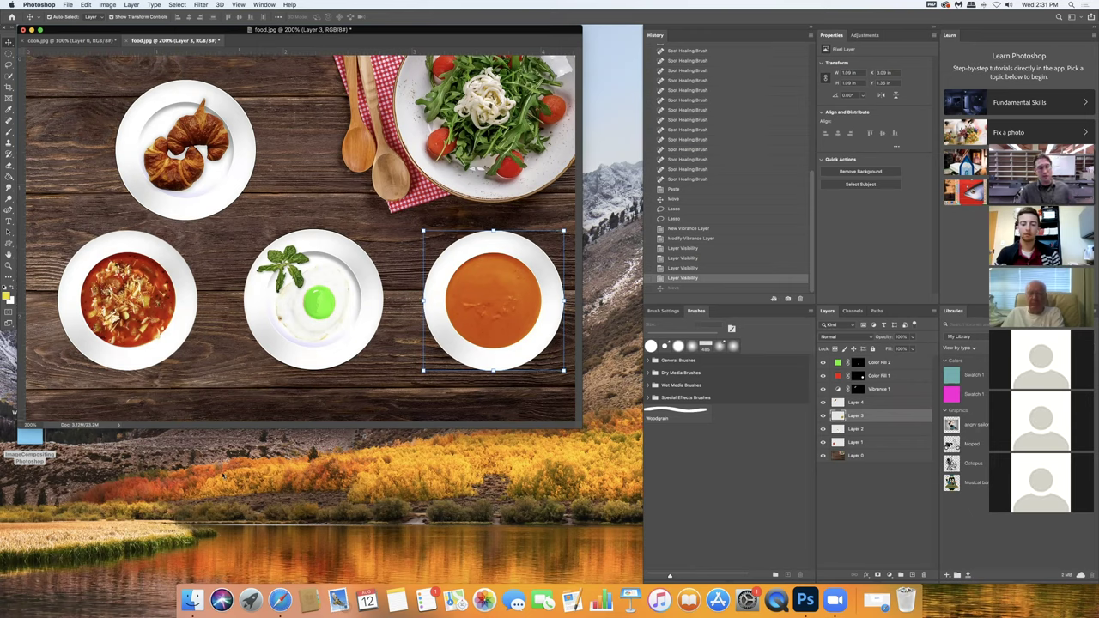
left_click_drag(581, 427, 640, 541)
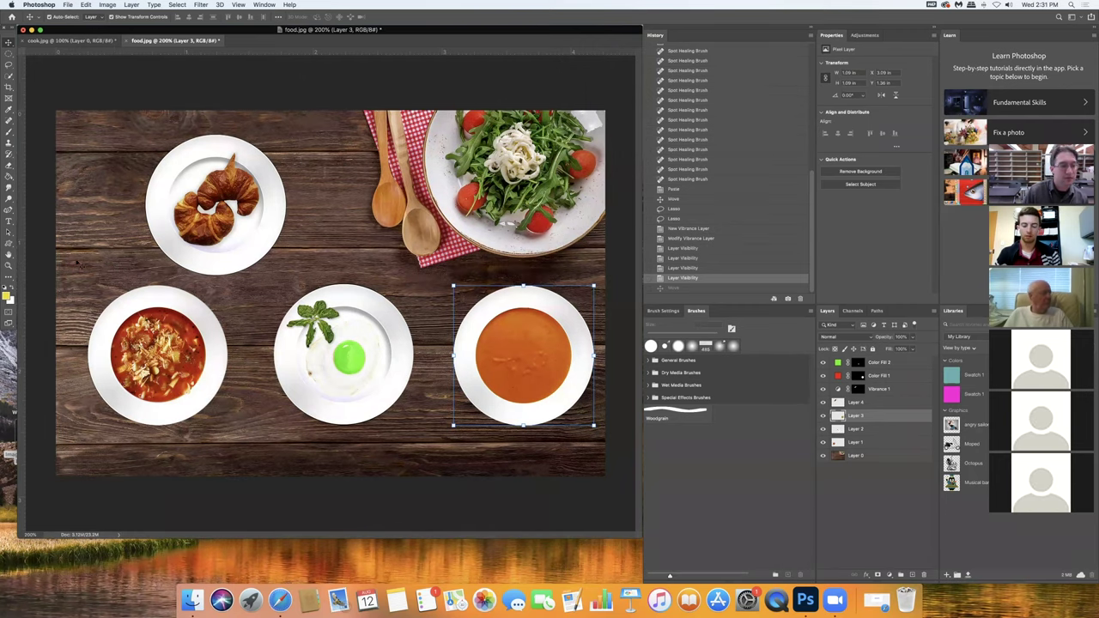
left_click(192, 600)
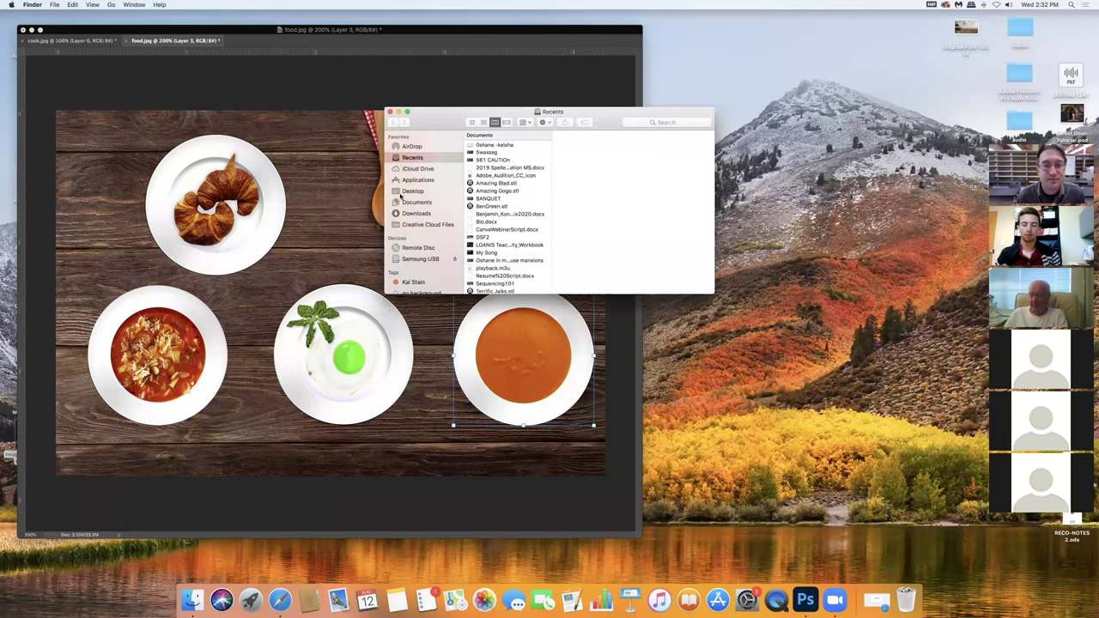
Open Desktop > ImageCompositingPhotoshop > LibraryMountains.jpg in Preview
left_click(411, 191)
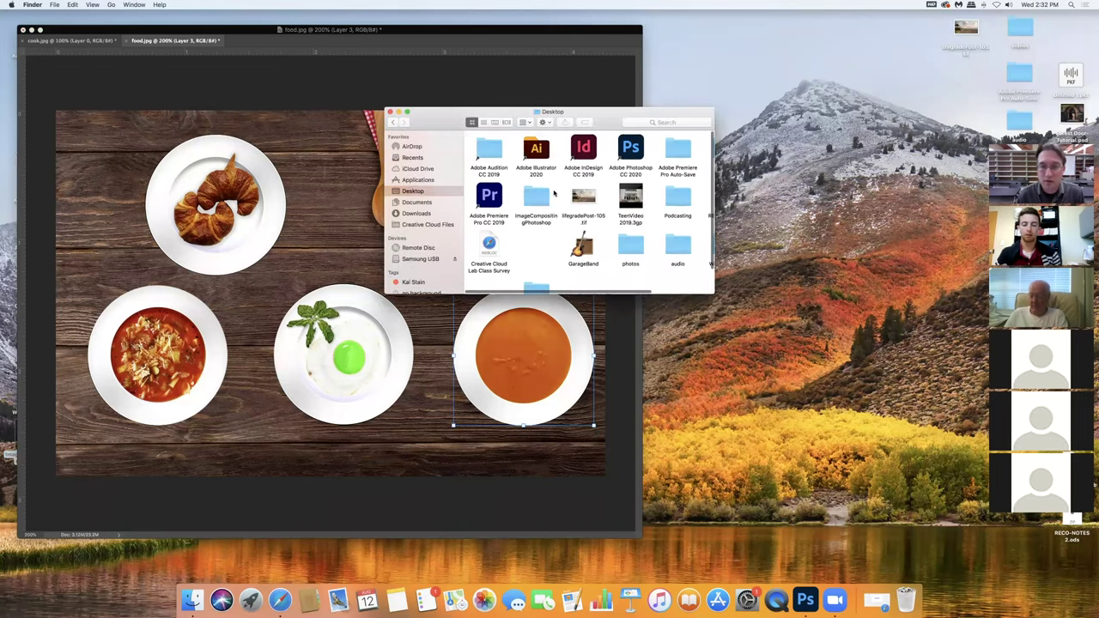
left_click(538, 200)
double_click(538, 203)
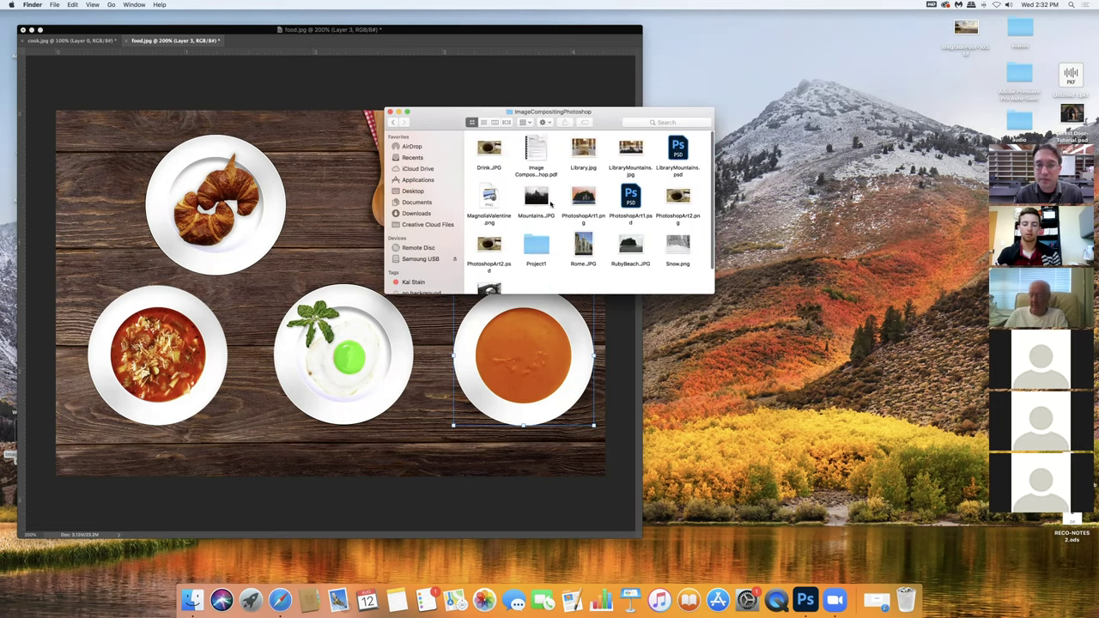
left_click(630, 147)
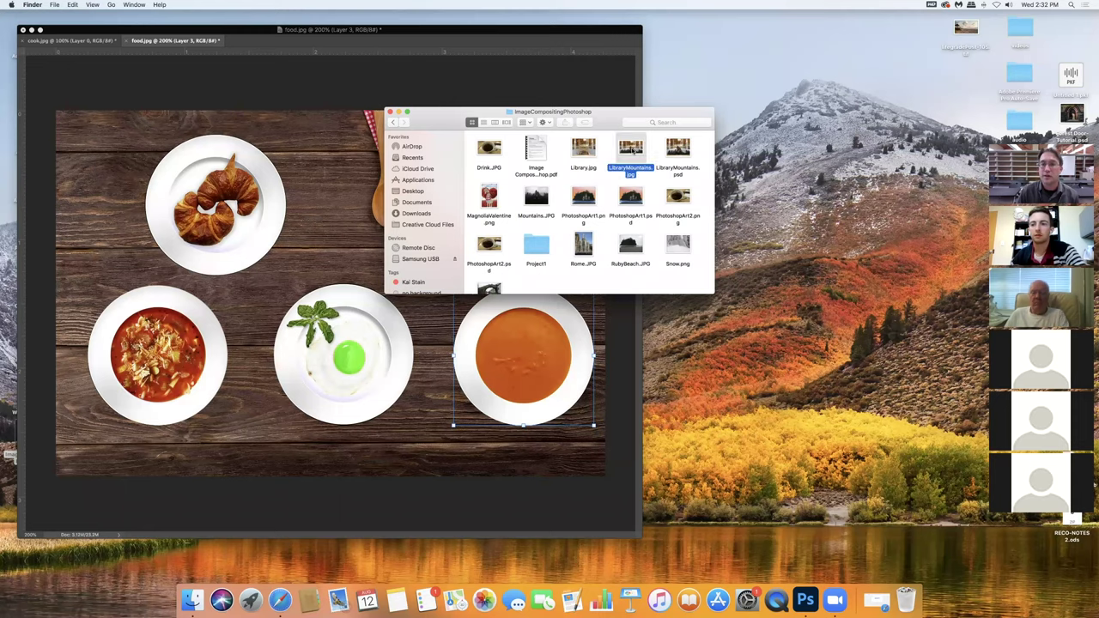
double_click(630, 148)
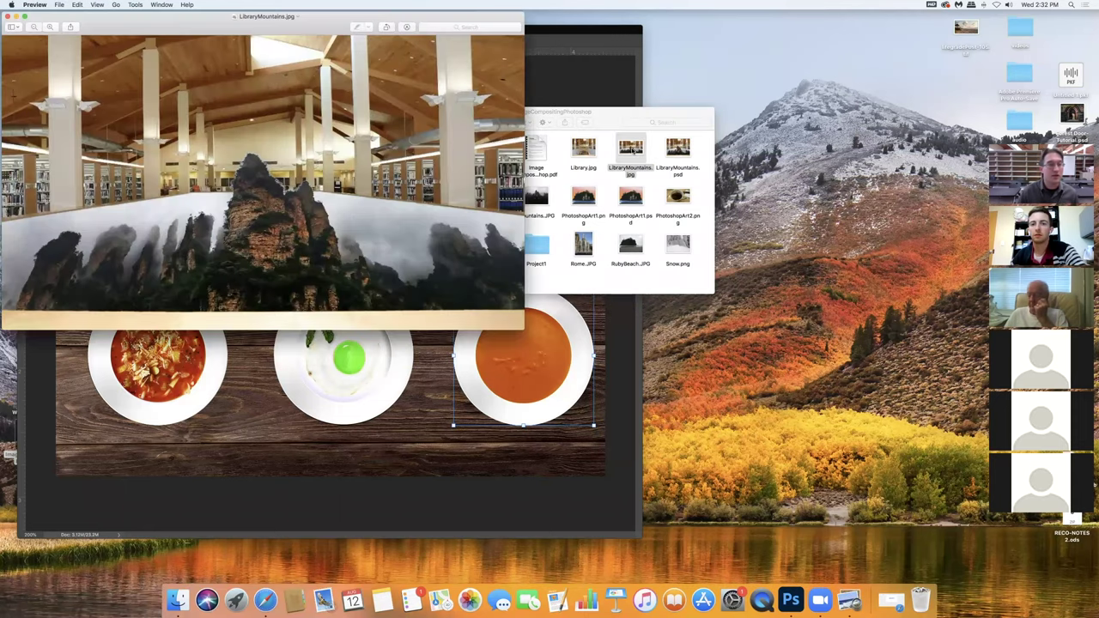
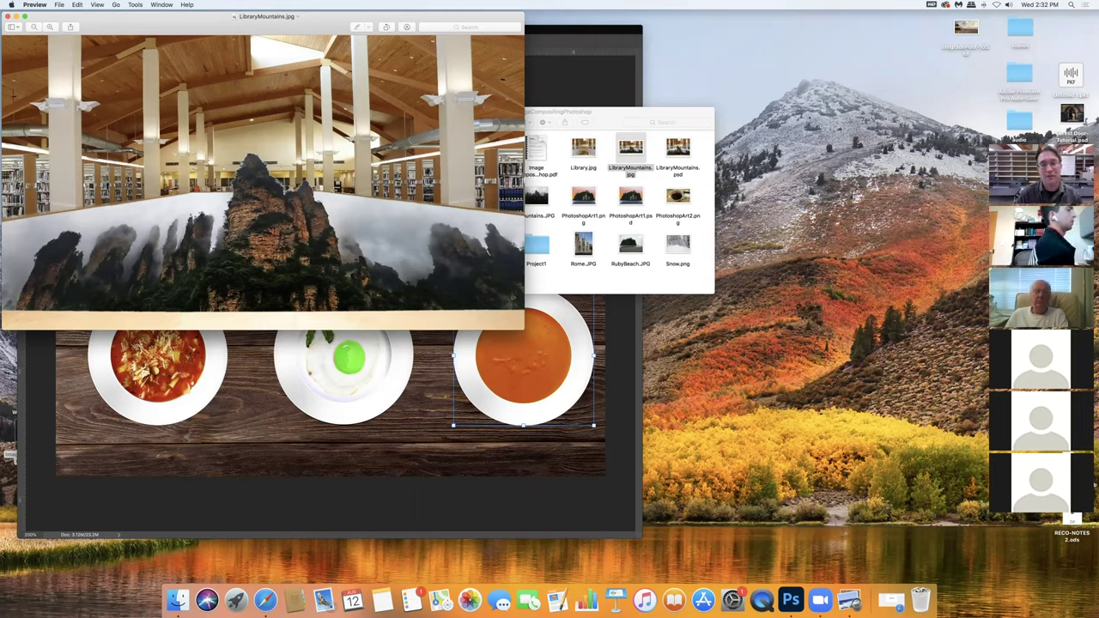
Close the project folder and the LibraryMountains.jpg preview, returning to the food document in Photoshop
left_click_drag(645, 117, 790, 130)
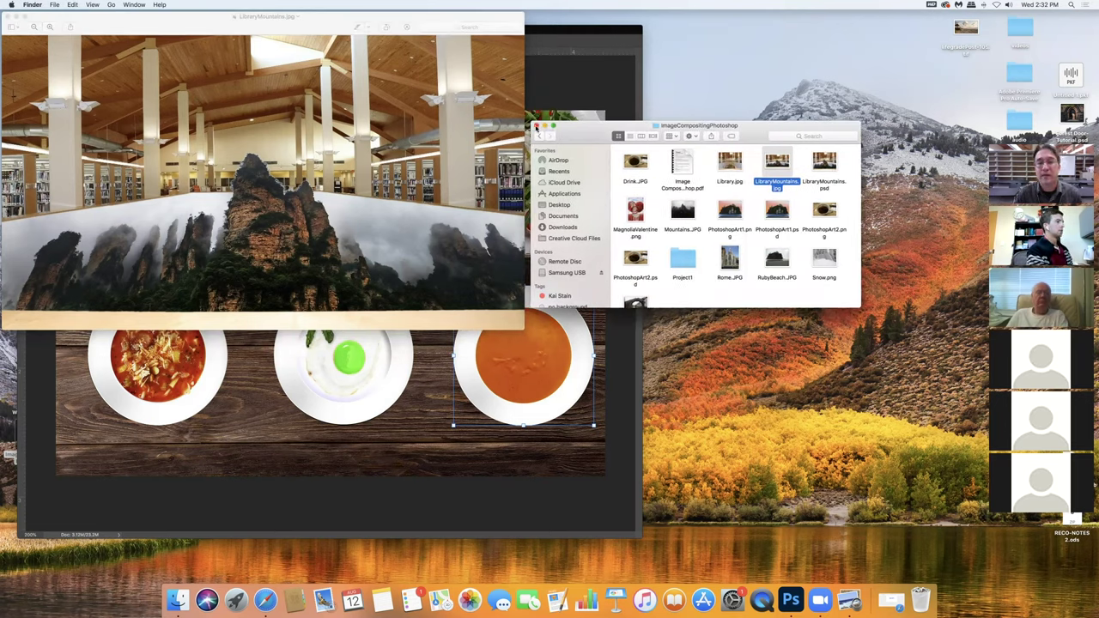
key("super+w")
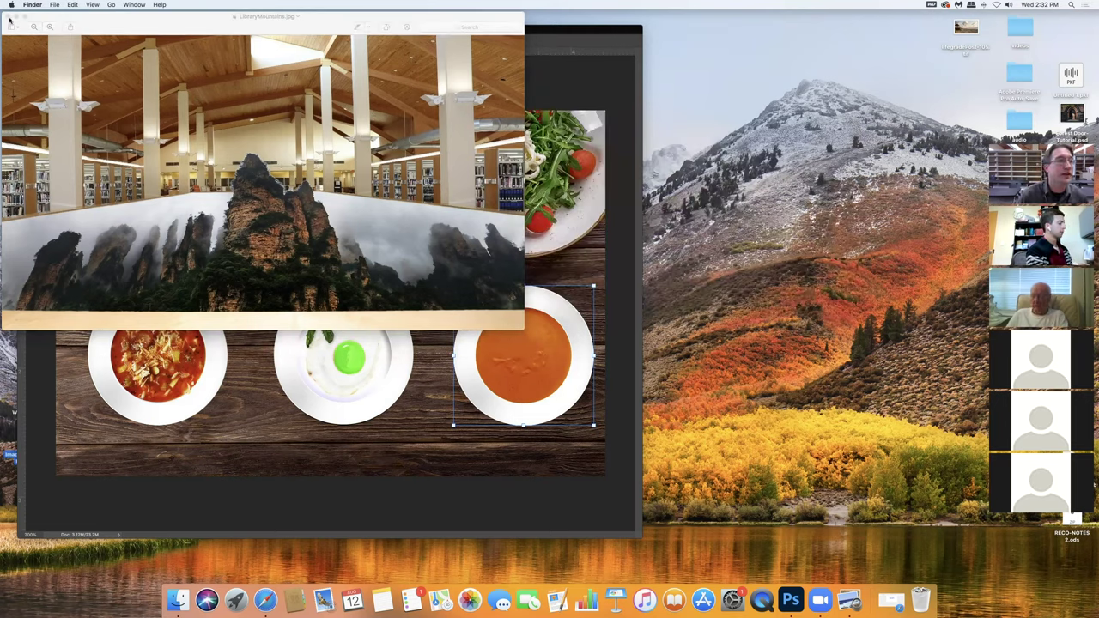
key("space")
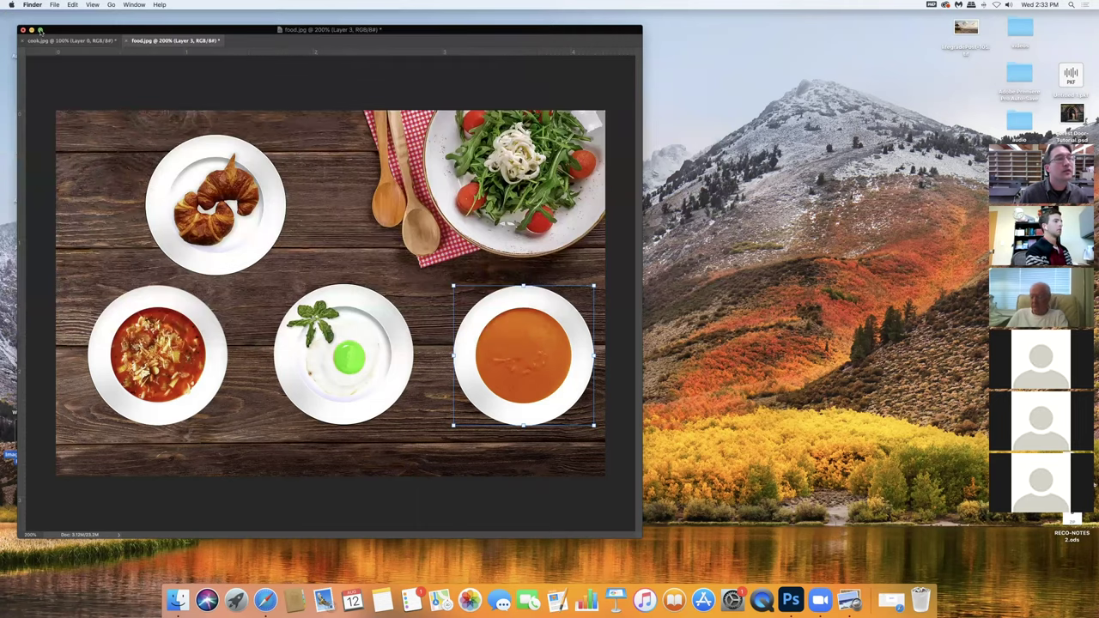
left_click(40, 30)
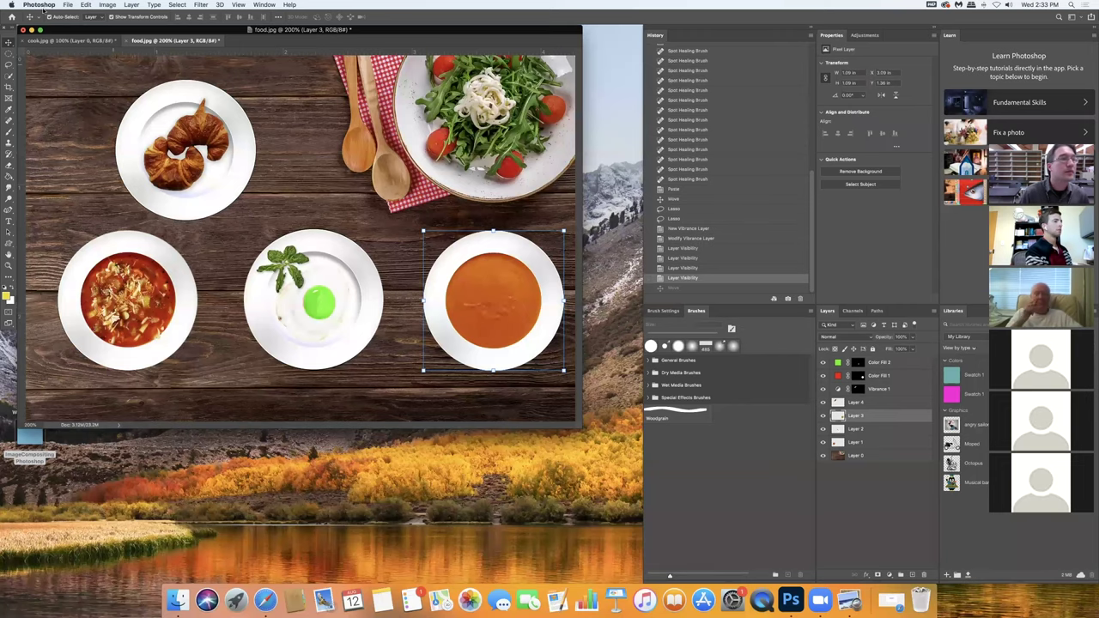
Open Library.jpg from Desktop > ImageCompositingPhotoshop
left_click(67, 4)
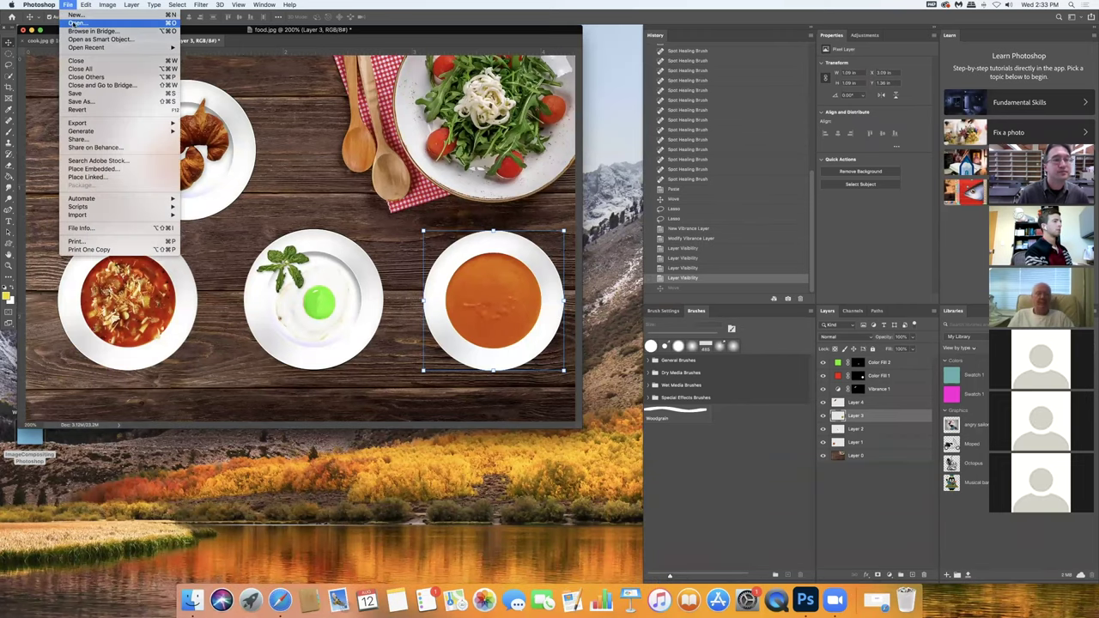
left_click(76, 23)
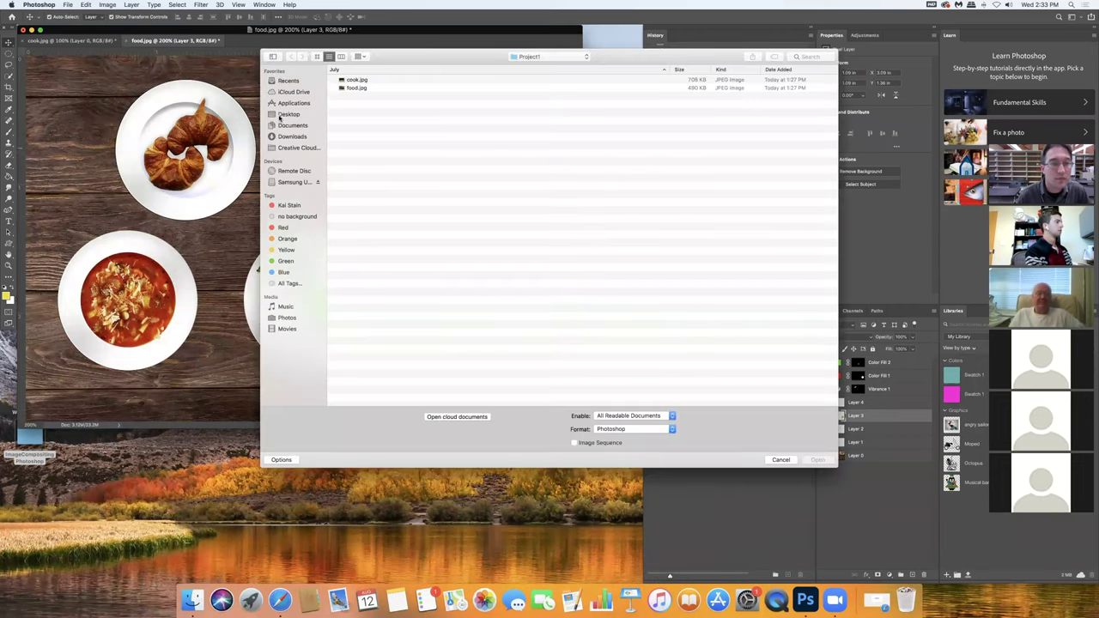
left_click(284, 115)
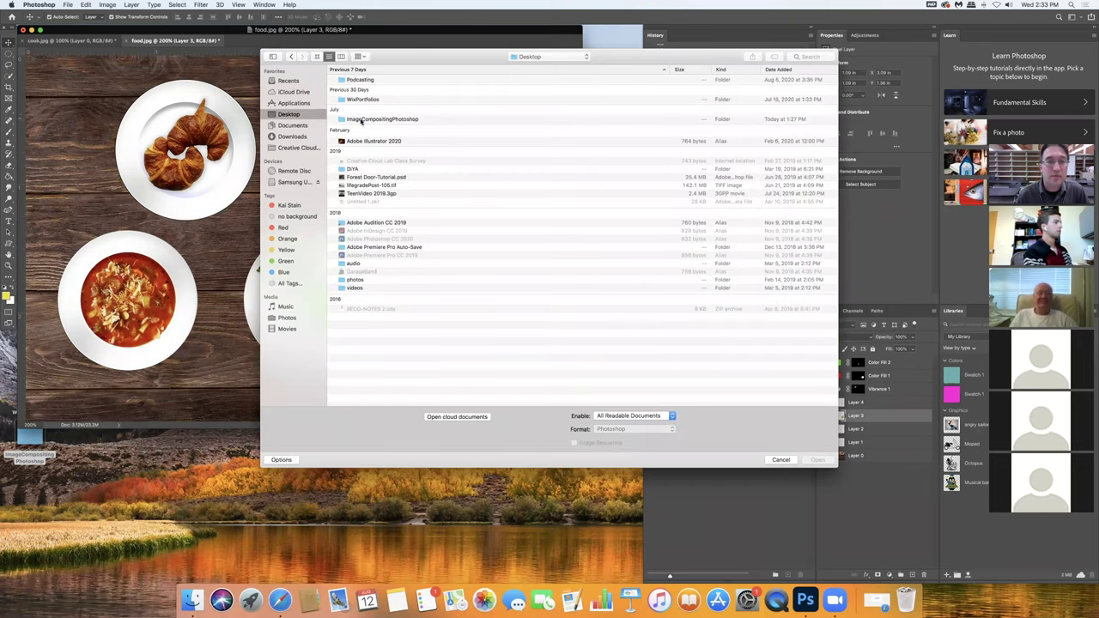
left_click(361, 121)
double_click(361, 121)
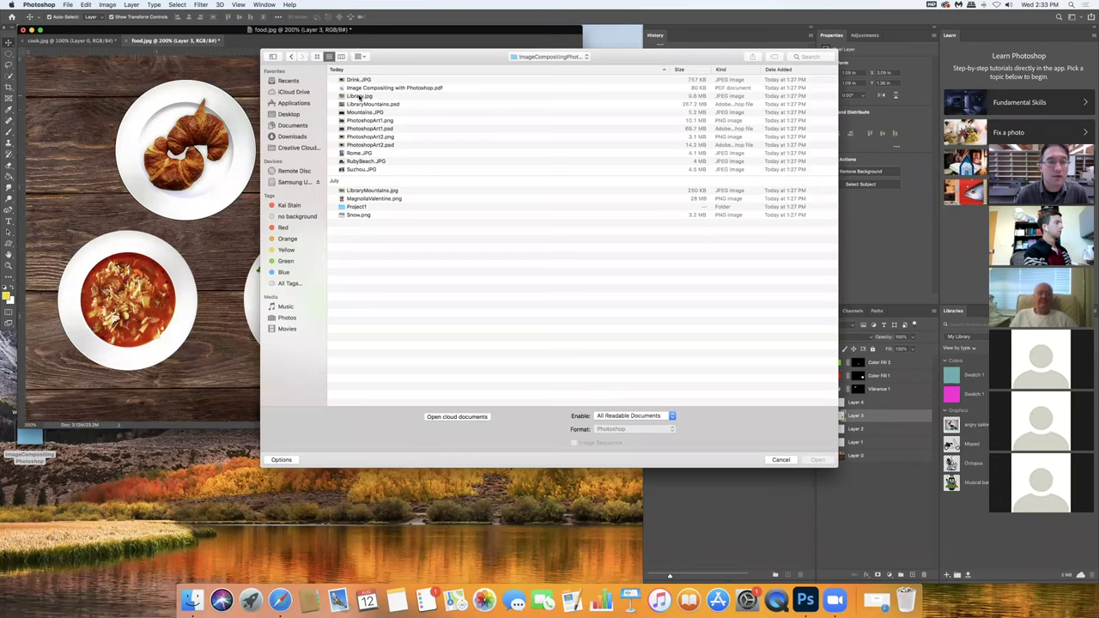
left_click(360, 96)
double_click(361, 96)
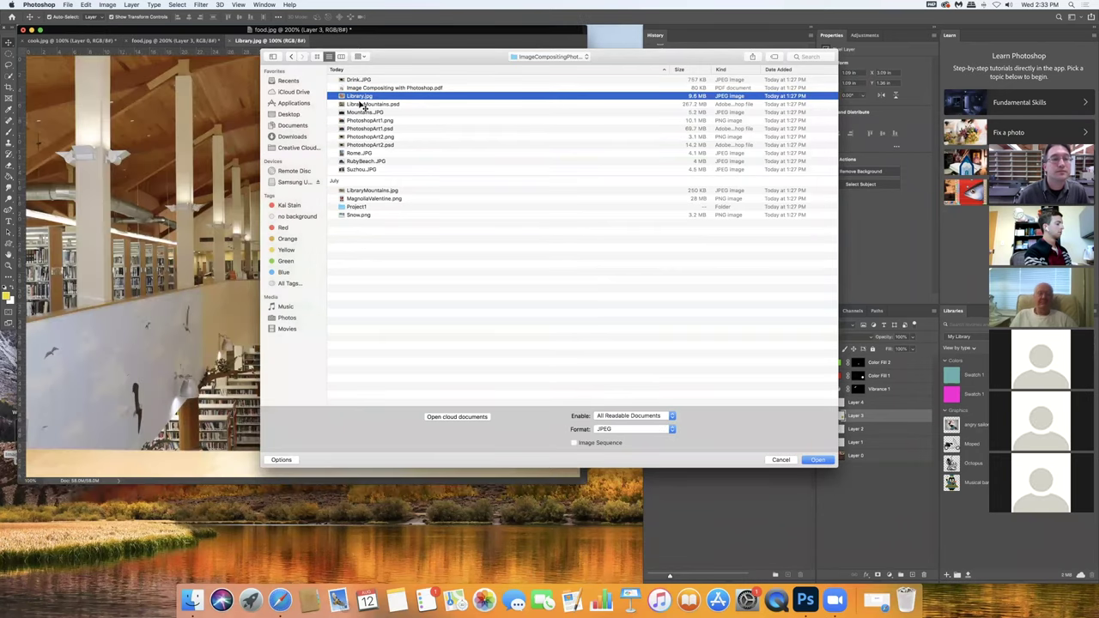
Open Mountains.JPG from the same folder
left_click(68, 4)
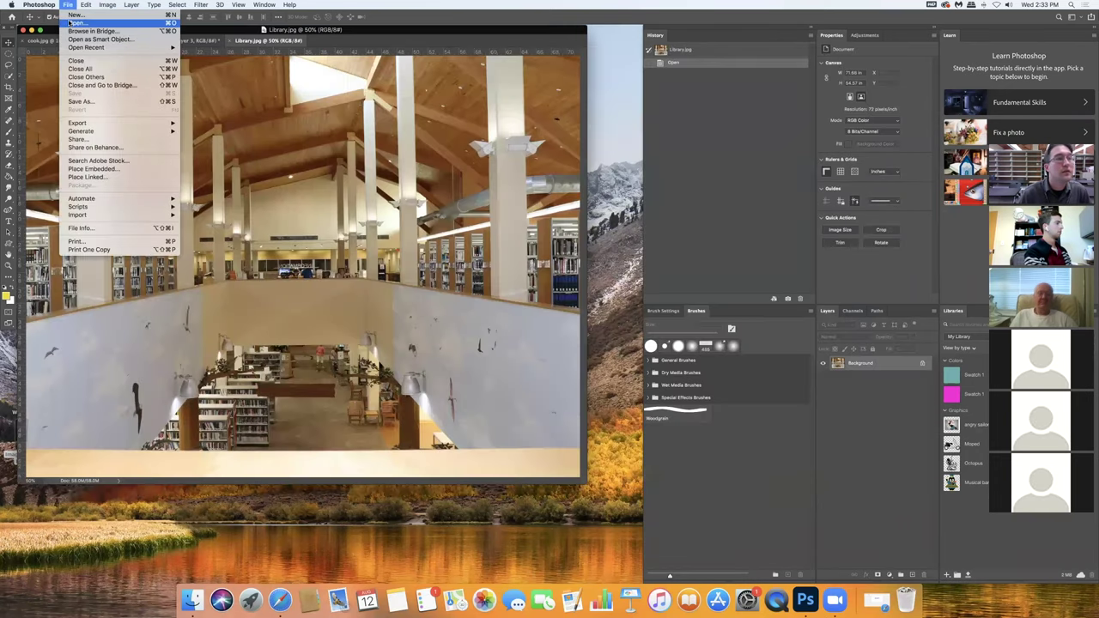
left_click(76, 23)
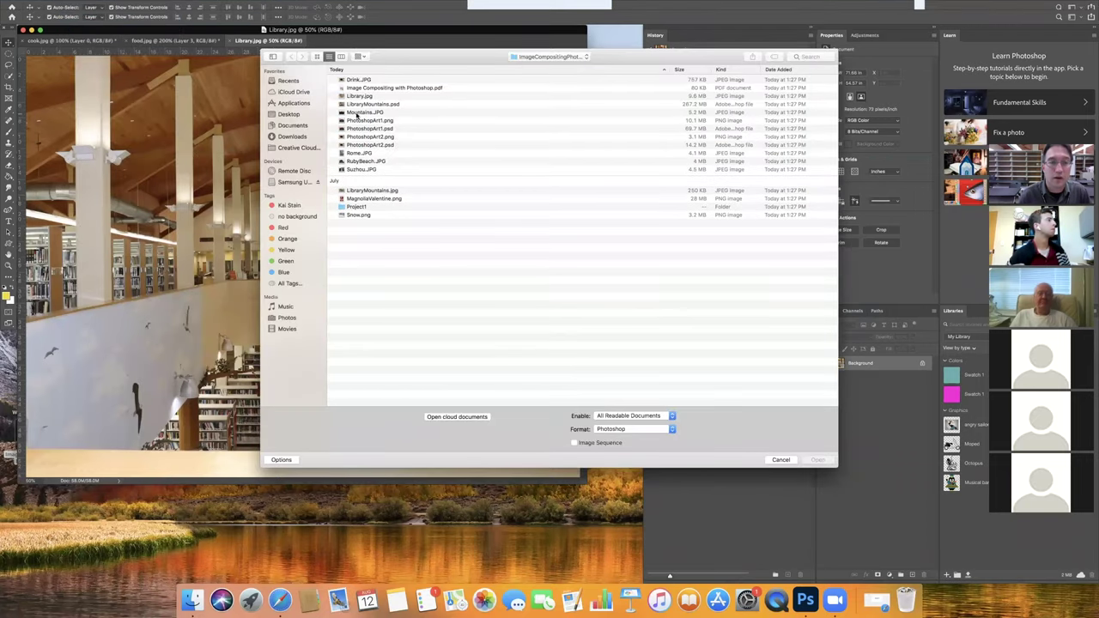
left_click(360, 113)
double_click(359, 113)
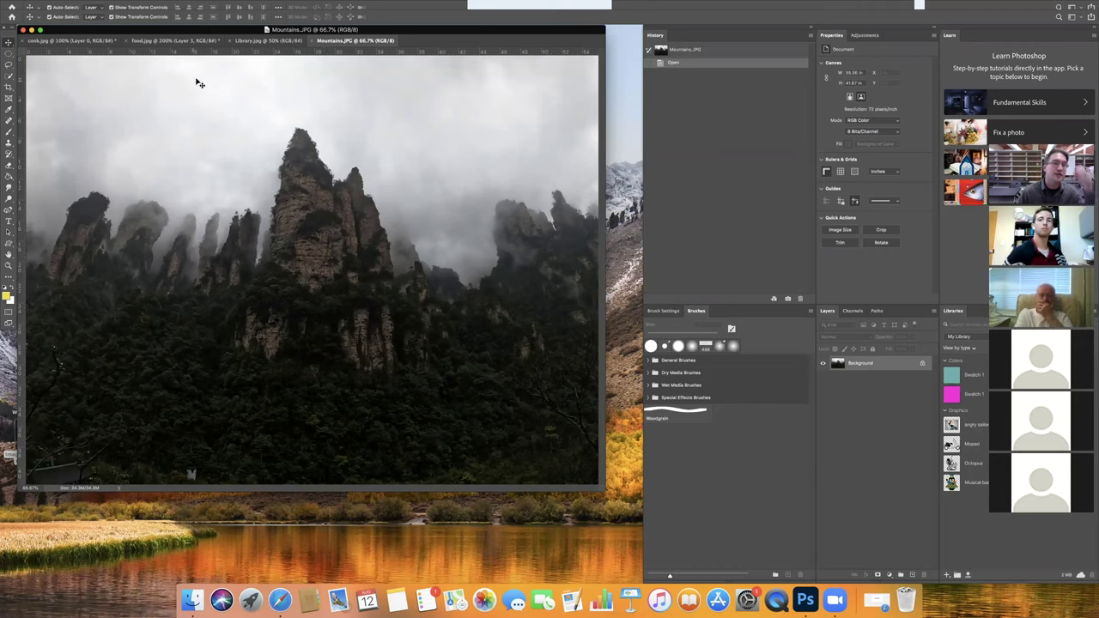
Apply a Hue/Saturation adjustment with Hue +10 and Saturation +18
left_click(108, 4)
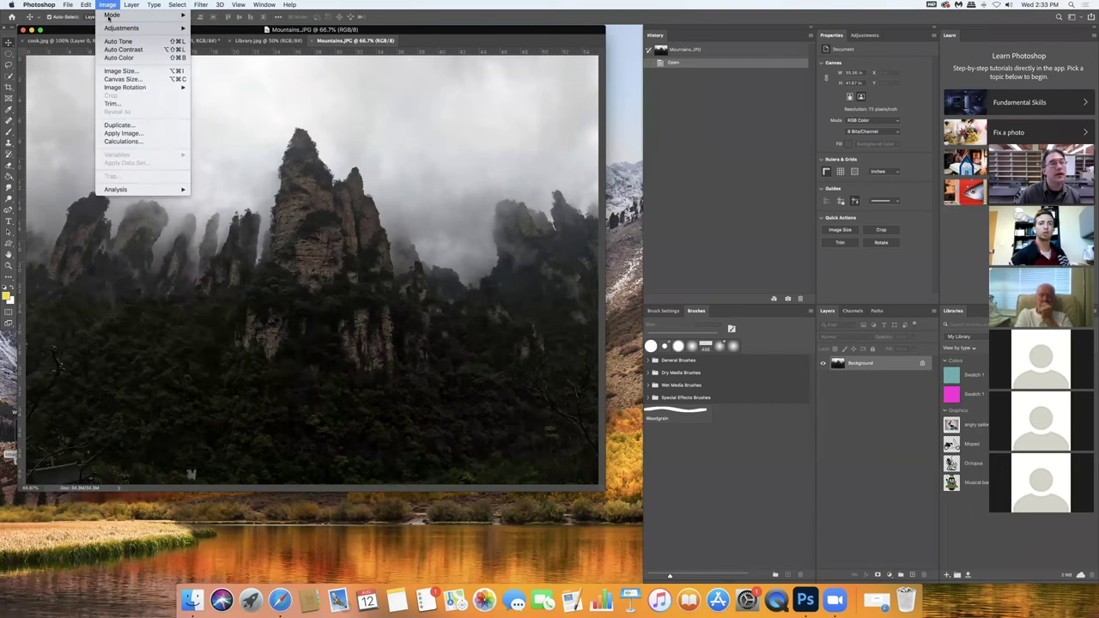
mouse_move(110, 29)
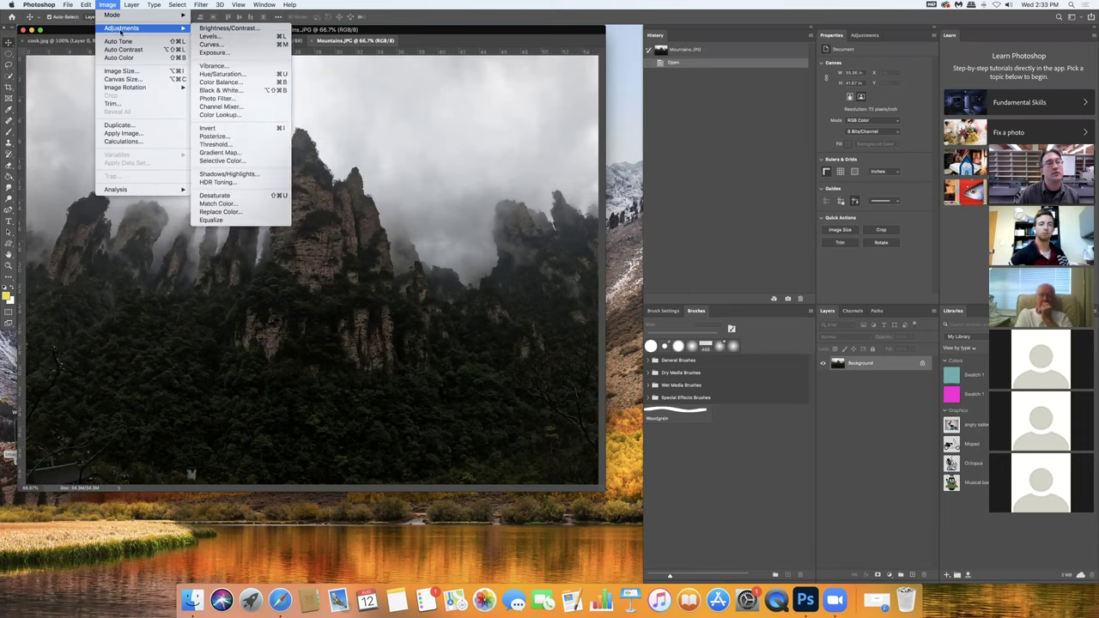
left_click(229, 74)
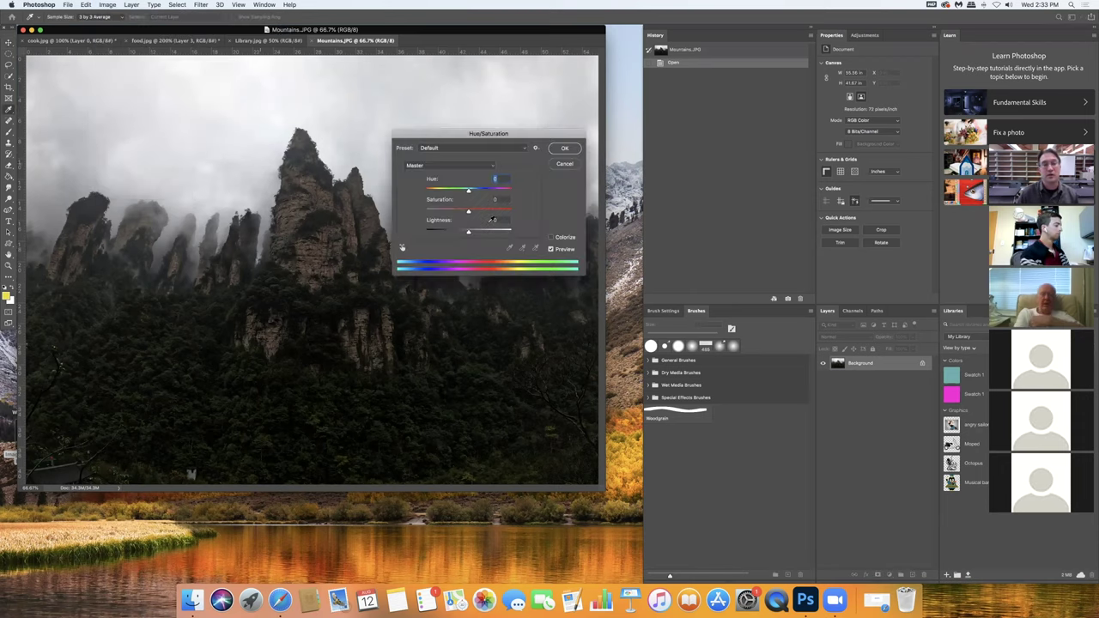
left_click_drag(482, 135, 519, 133)
mouse_move(507, 190)
left_mouse_down()
mouse_move(516, 189)
mouse_move(487, 191)
mouse_move(510, 211)
left_mouse_up()
left_click_drag(511, 211, 493, 188)
left_click(603, 147)
Apply Brightness/Contrast with Brightness 20 and Contrast 11
left_click(91, 5)
mouse_move(106, 5)
mouse_move(163, 28)
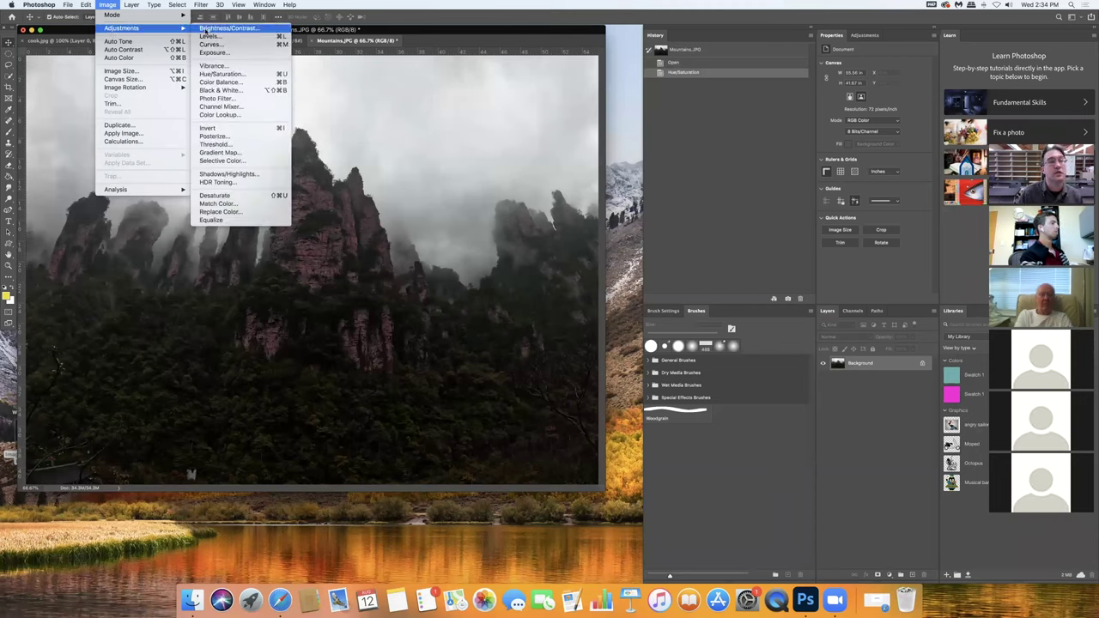
left_click(207, 31)
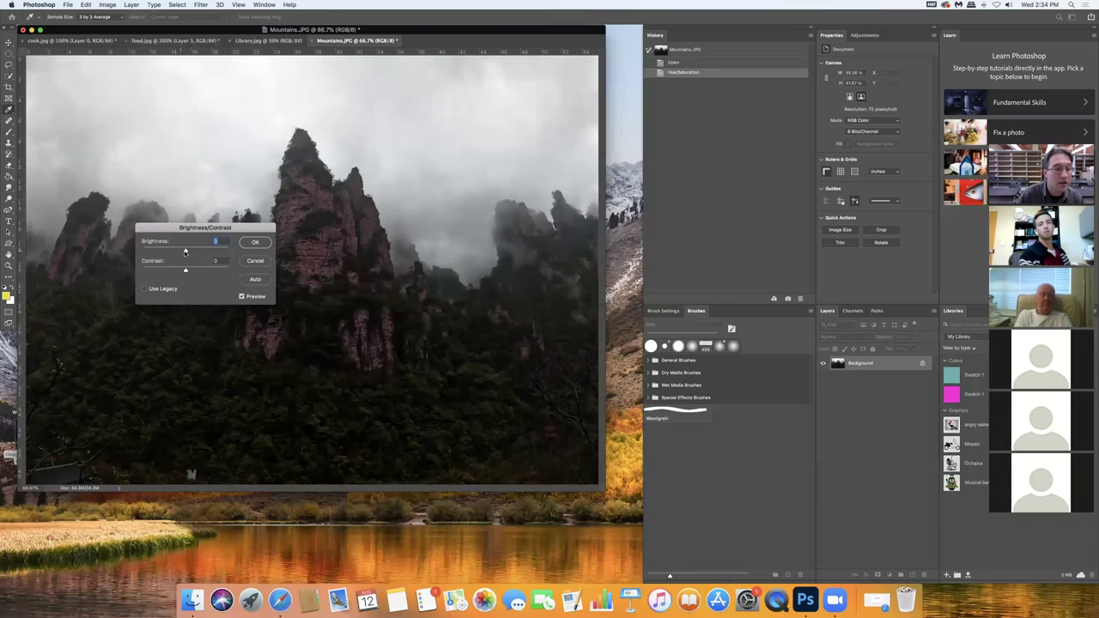
left_click_drag(185, 252, 191, 252)
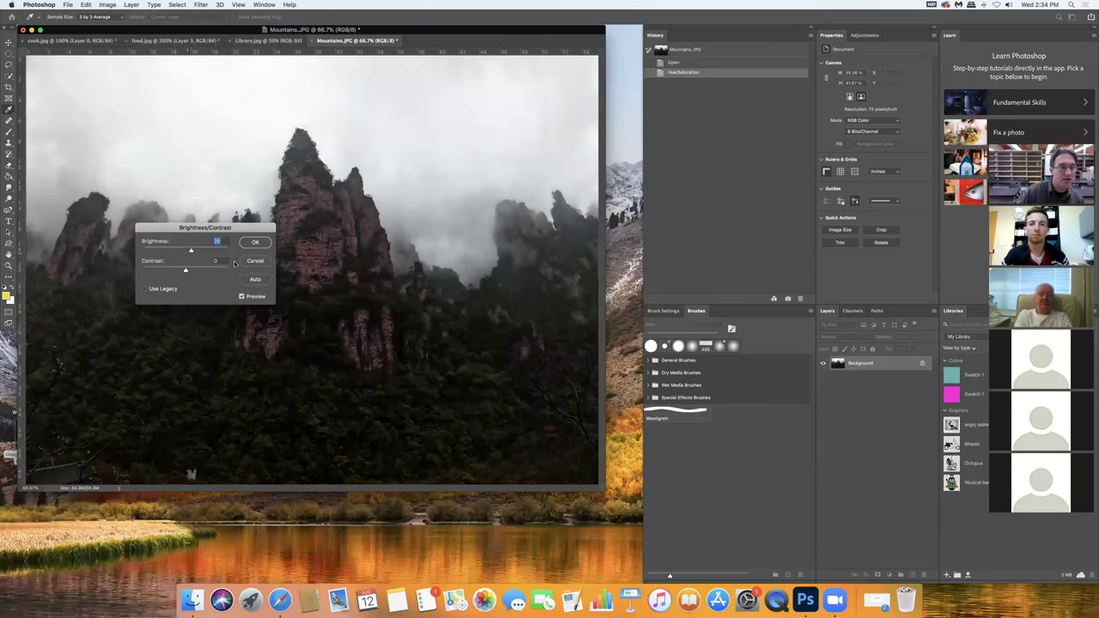
mouse_move(186, 270)
left_mouse_down()
mouse_move(199, 273)
mouse_move(172, 272)
mouse_move(202, 273)
mouse_move(180, 272)
left_mouse_up()
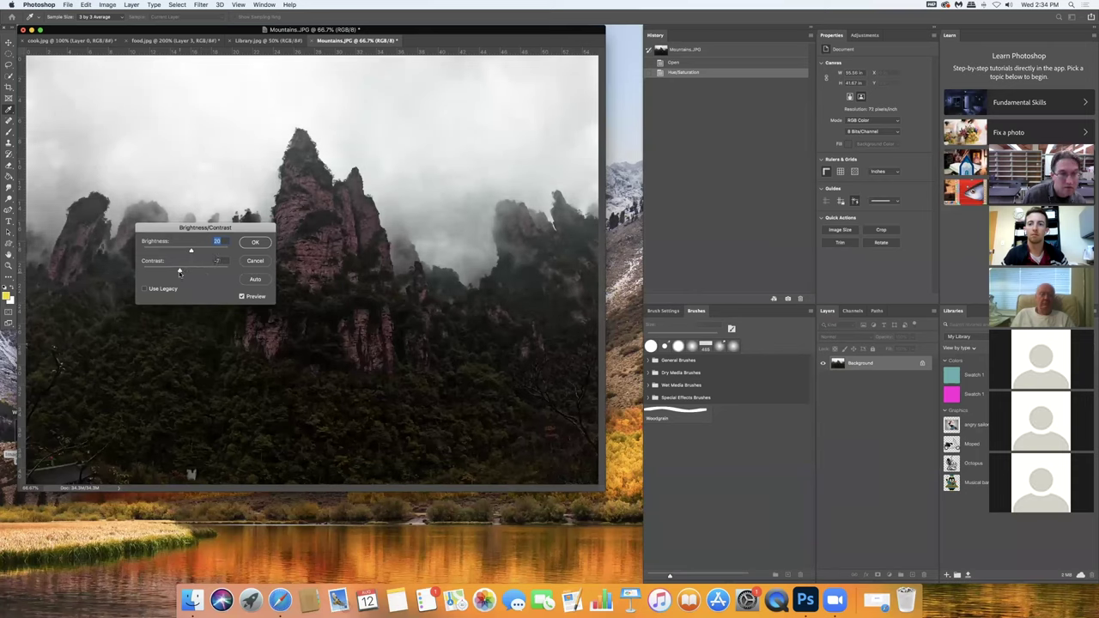
left_click(255, 243)
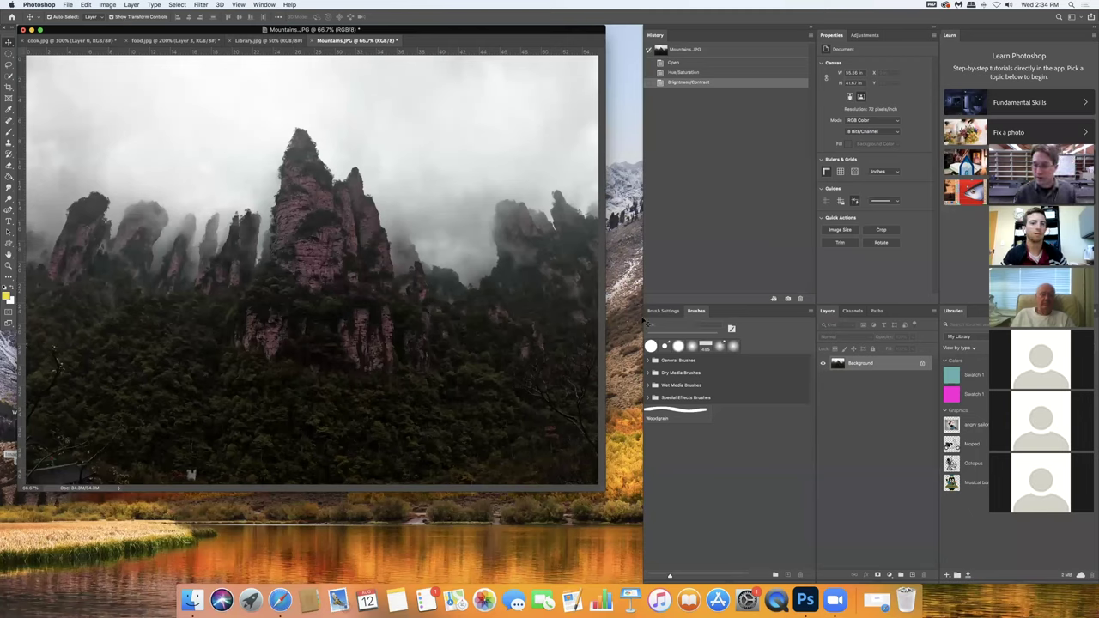
Unlock the mountain background and paste the mountain photo into Library.jpg
left_click(922, 366)
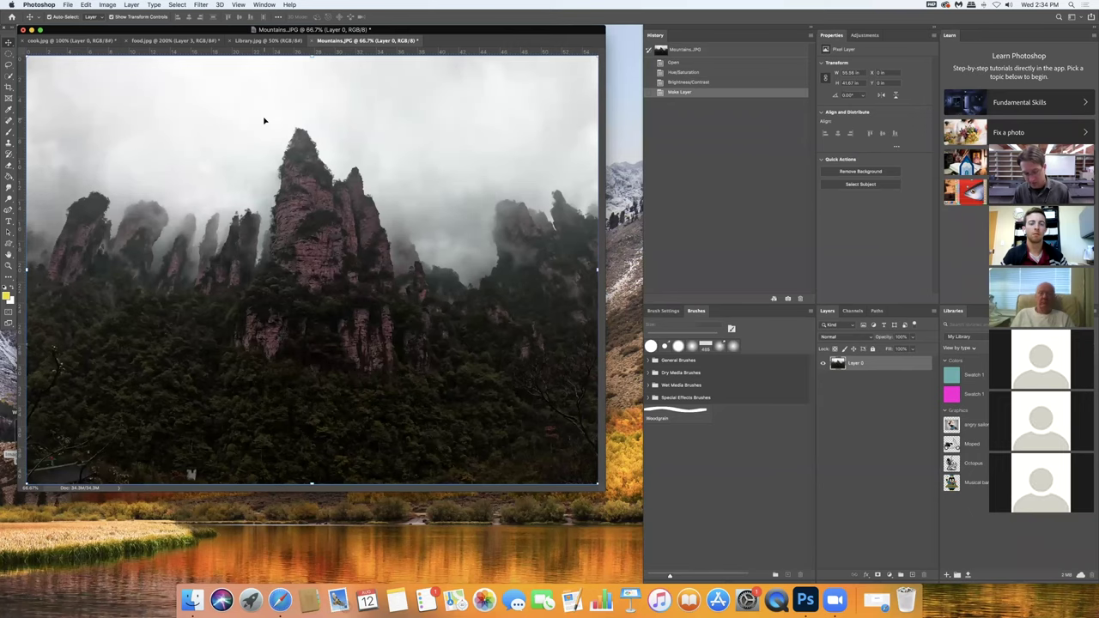
left_click(261, 42)
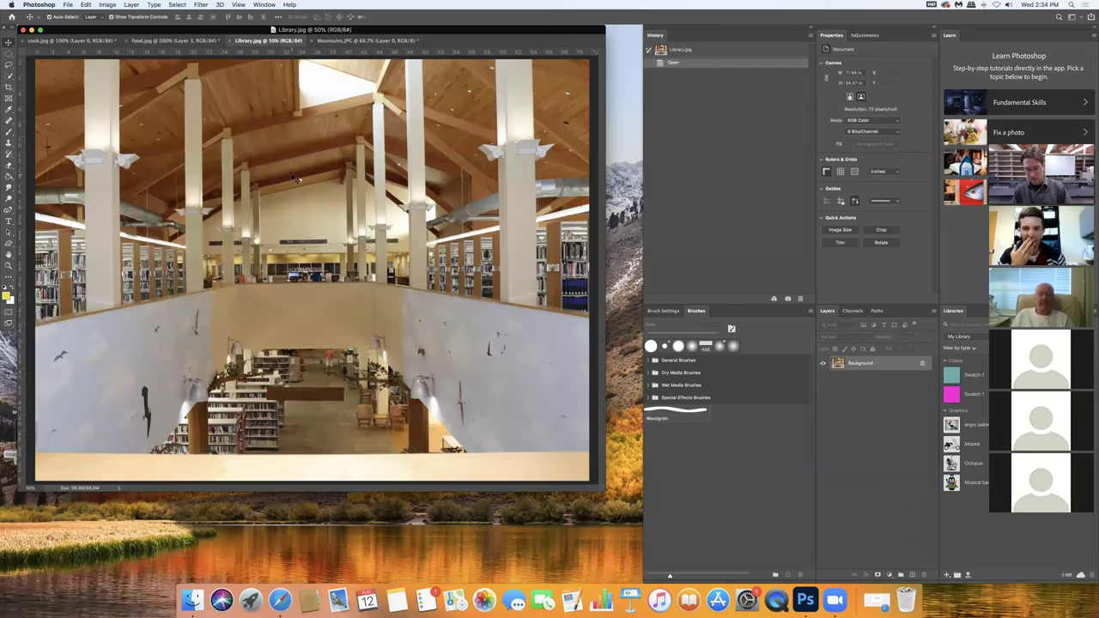
key("super+v")
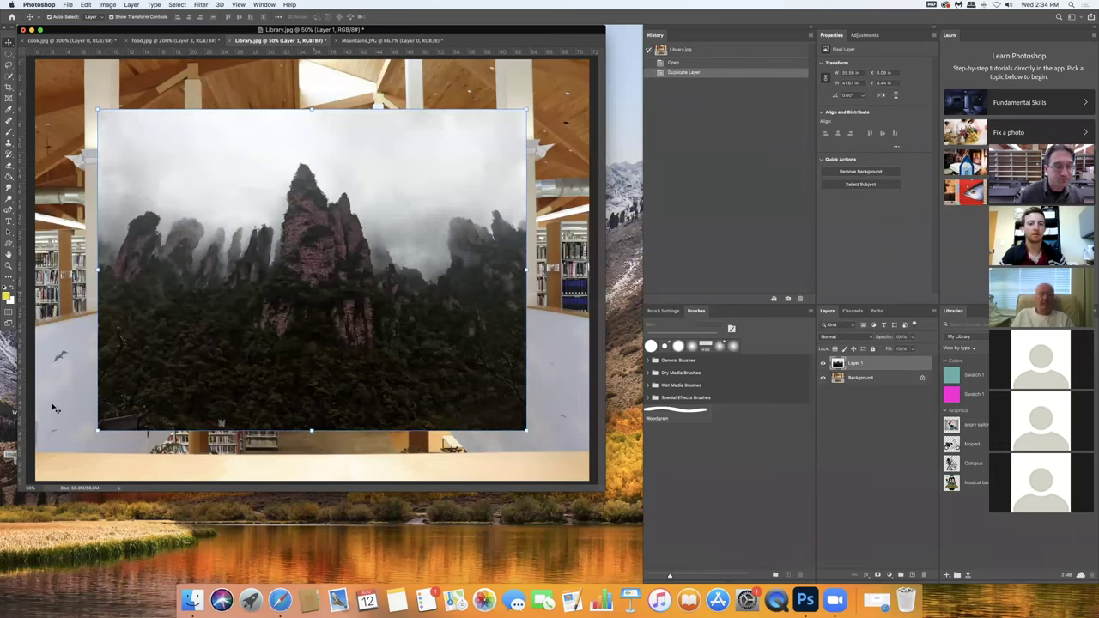
Stretch the mountain layer to fill the canvas and place it beneath the library layer
left_click_drag(96, 270, 35, 270)
left_click_drag(527, 270, 588, 270)
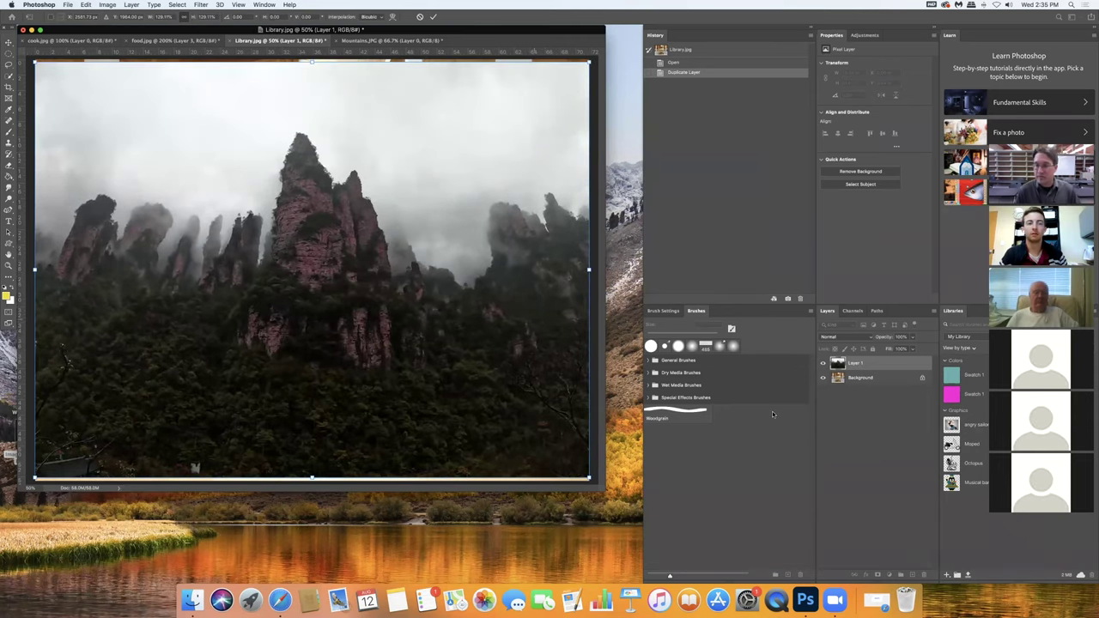
left_click(922, 378)
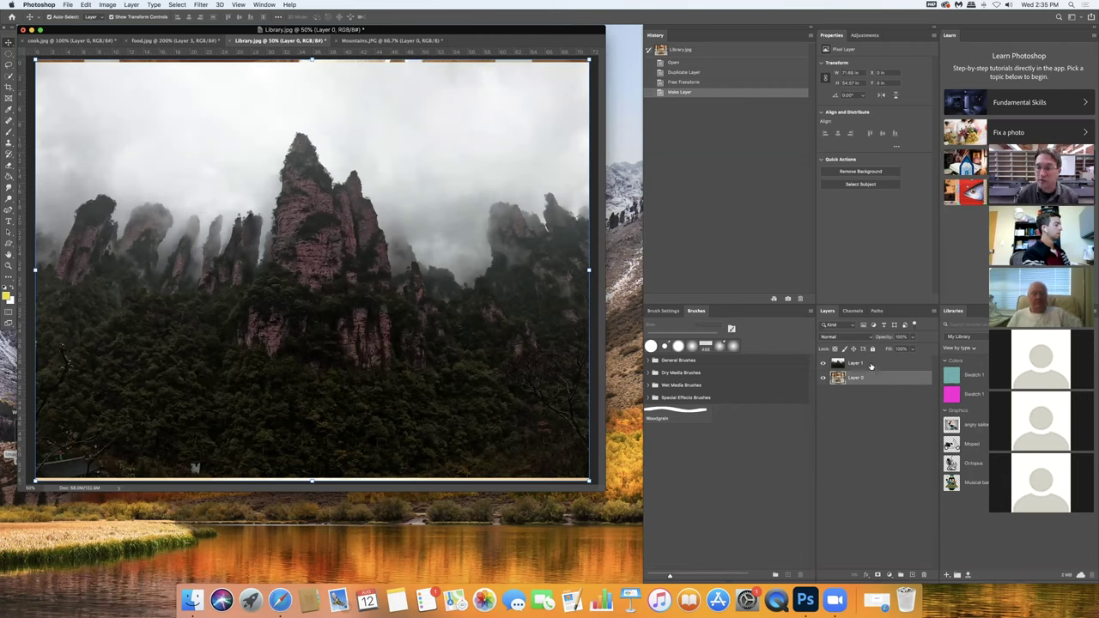
left_click_drag(870, 365, 869, 386)
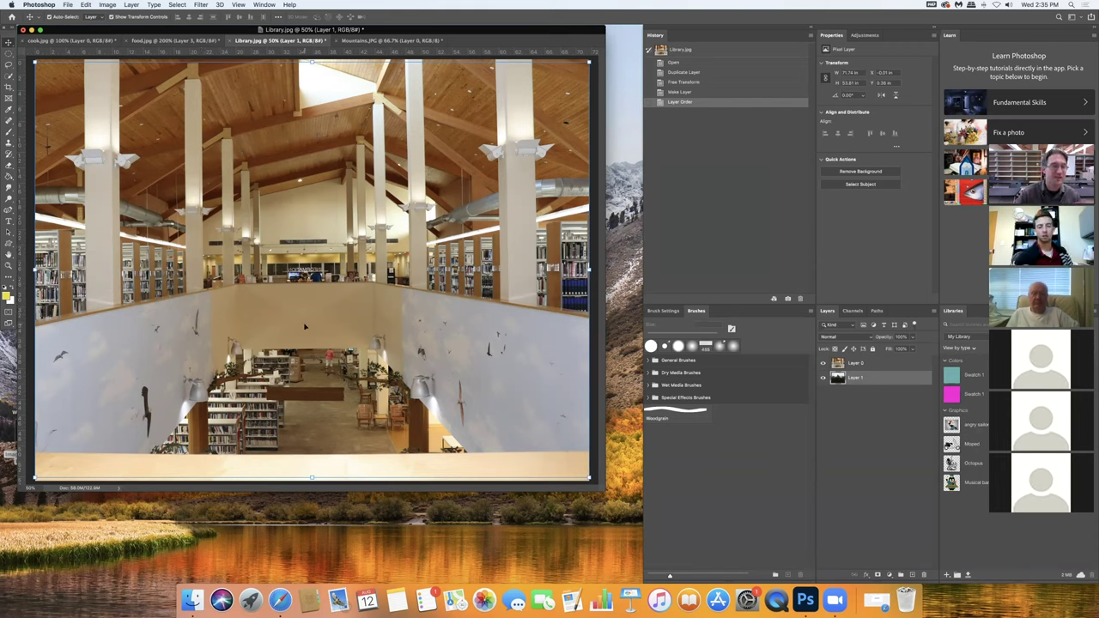
Outline the lower wall band beneath the balcony with the Polygonal Lasso Tool
left_click(9, 66)
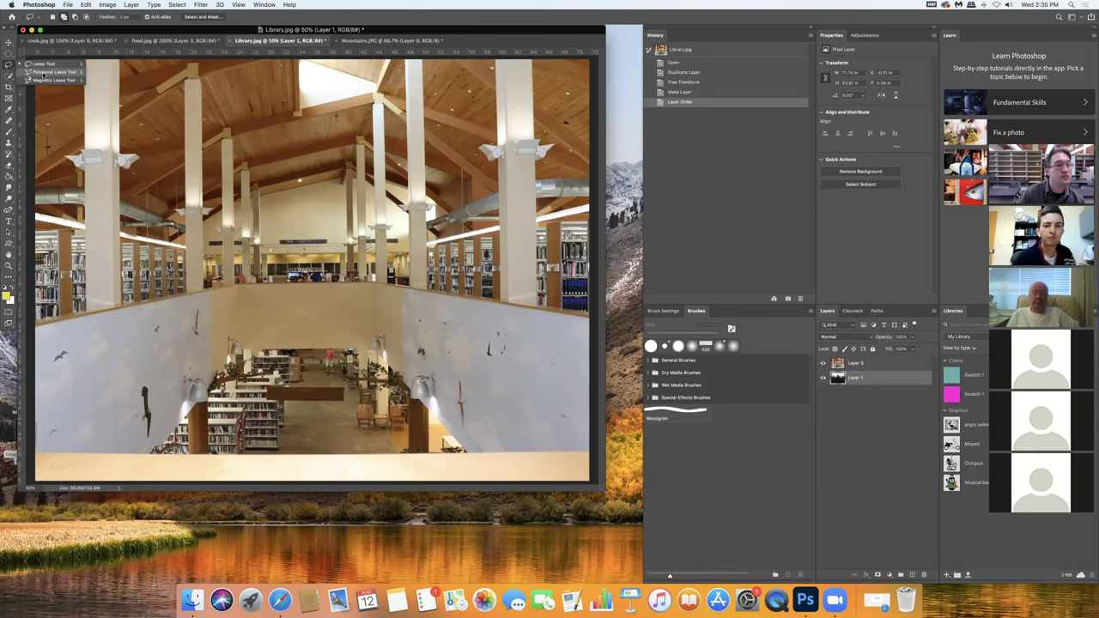
left_click(45, 74)
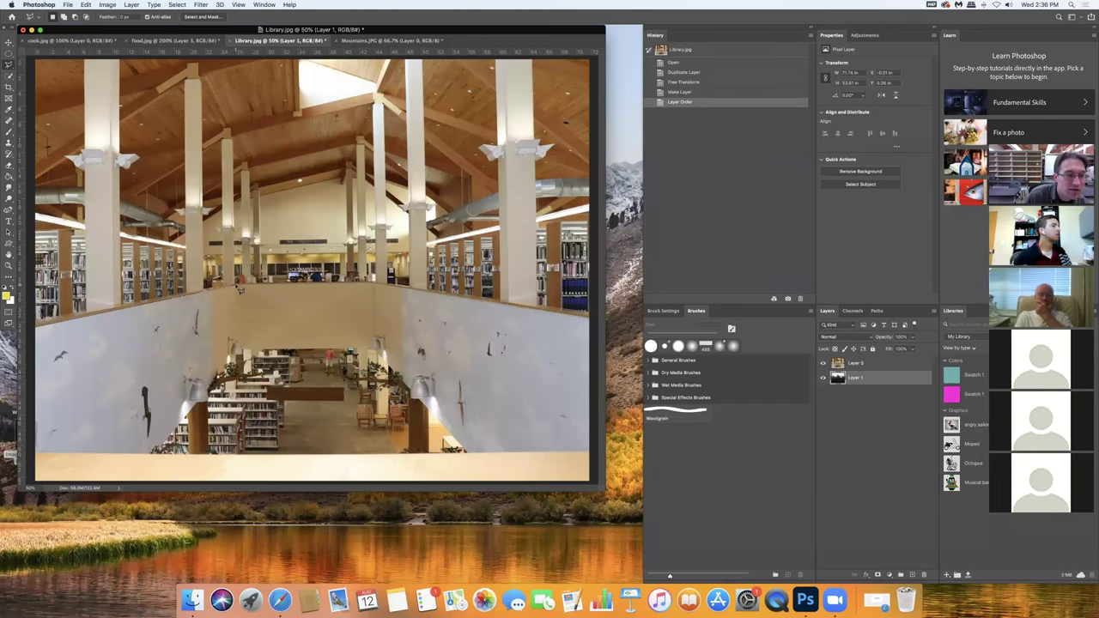
left_click(240, 290)
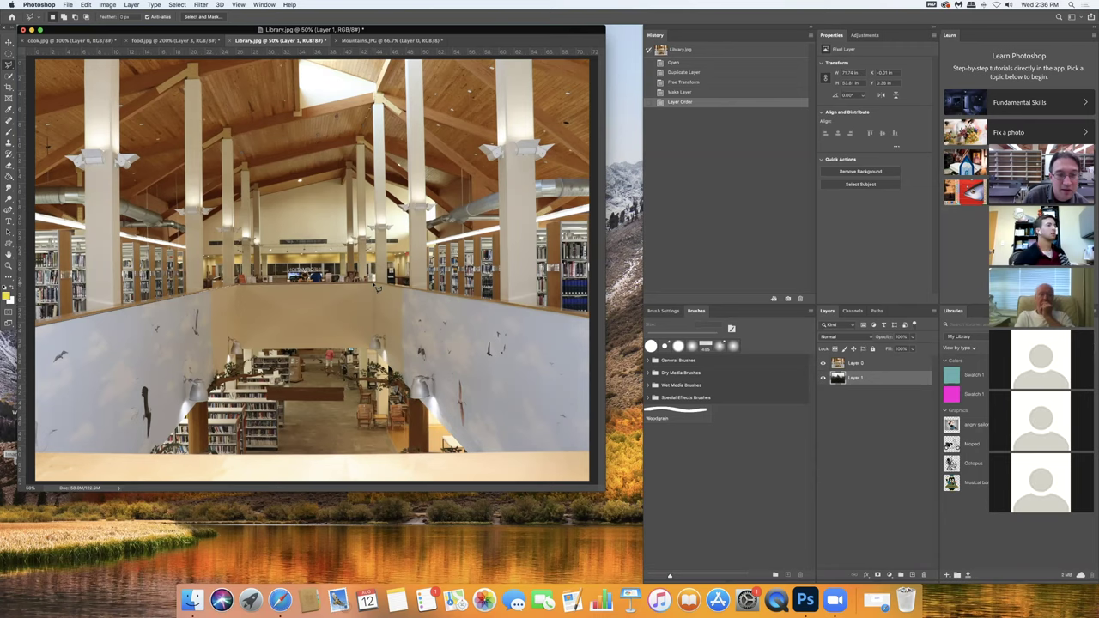
left_click(378, 290)
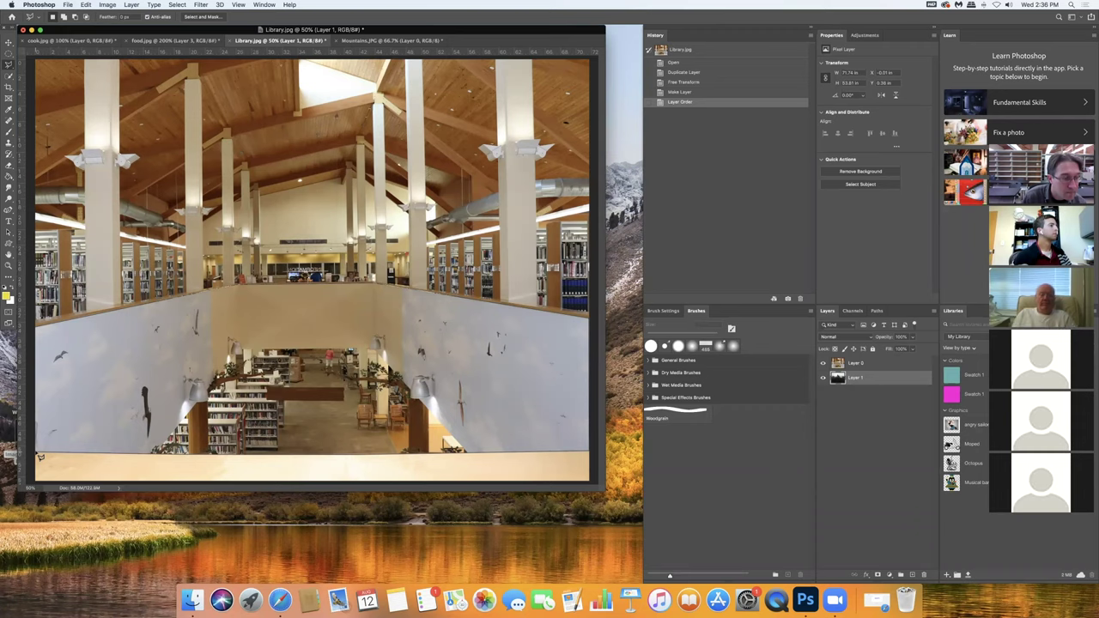
left_click(39, 333)
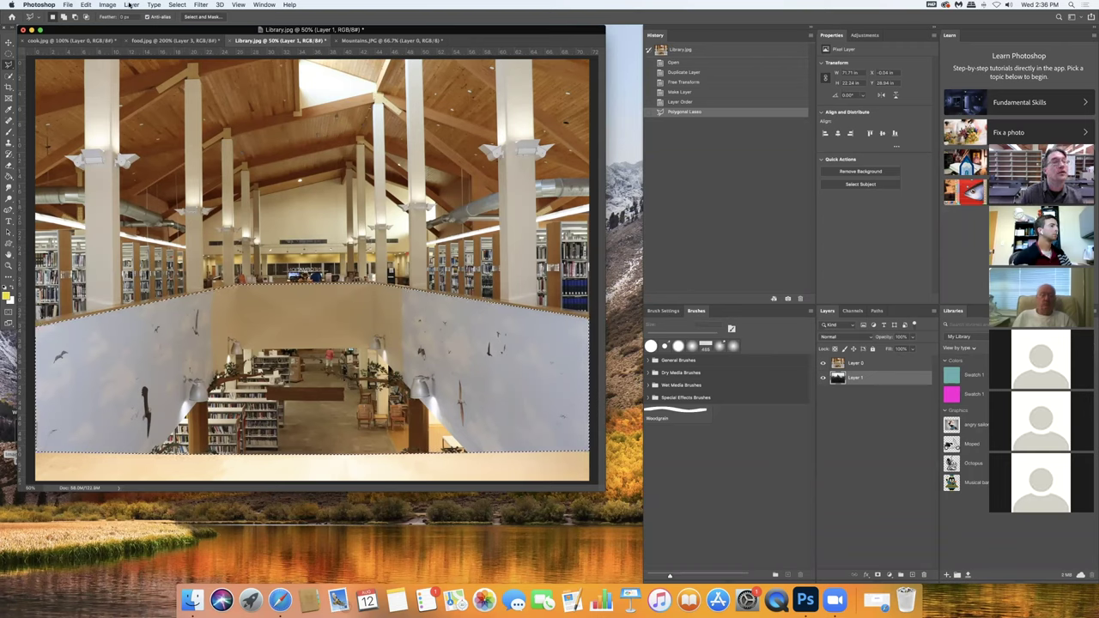
Add a Hide Selection layer mask to Layer 0, undoing the one mistakenly put on Layer 1
left_click(131, 5)
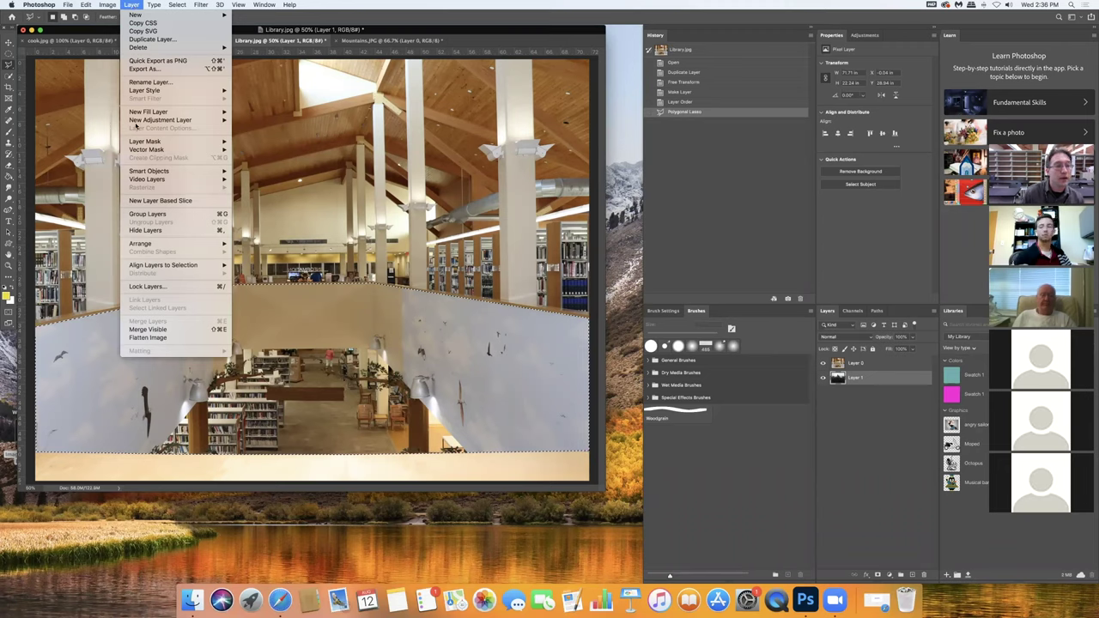
mouse_move(138, 146)
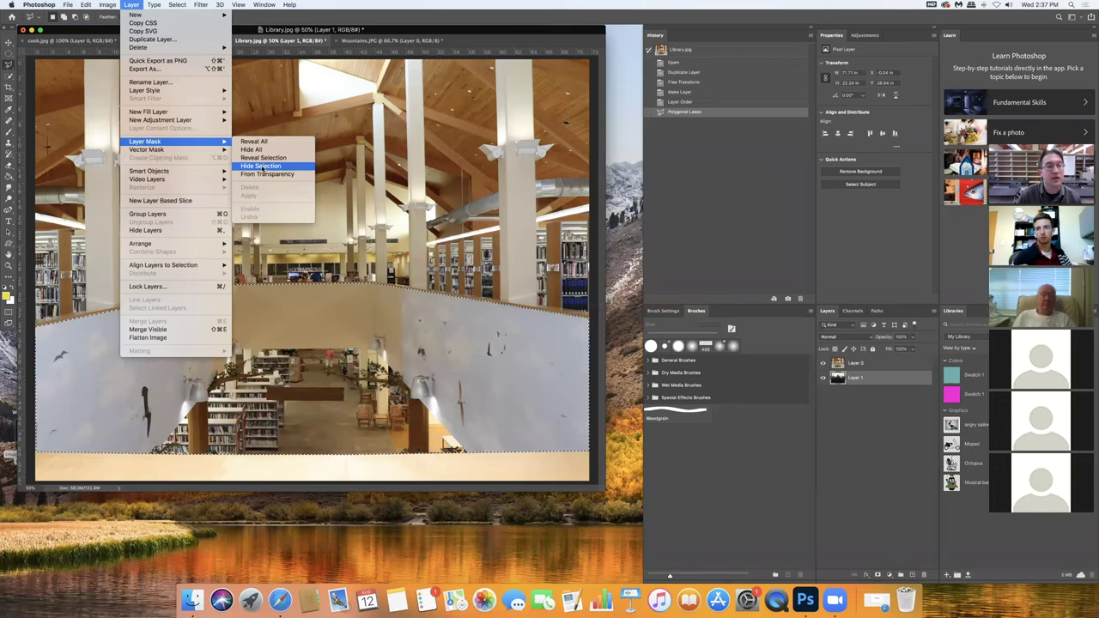
left_click(264, 166)
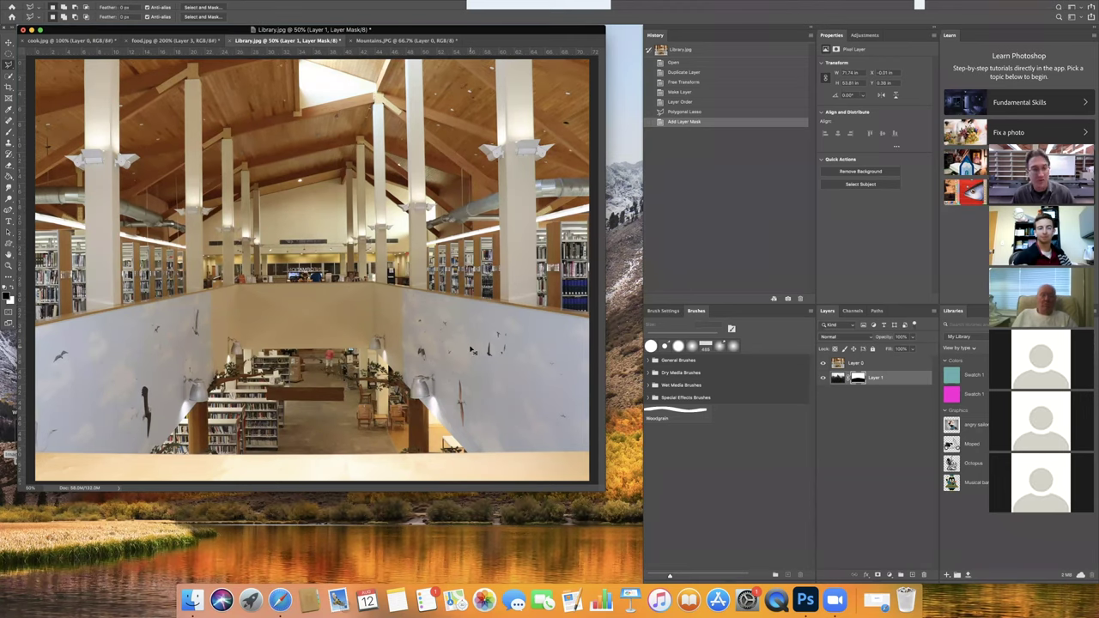
key("super+z")
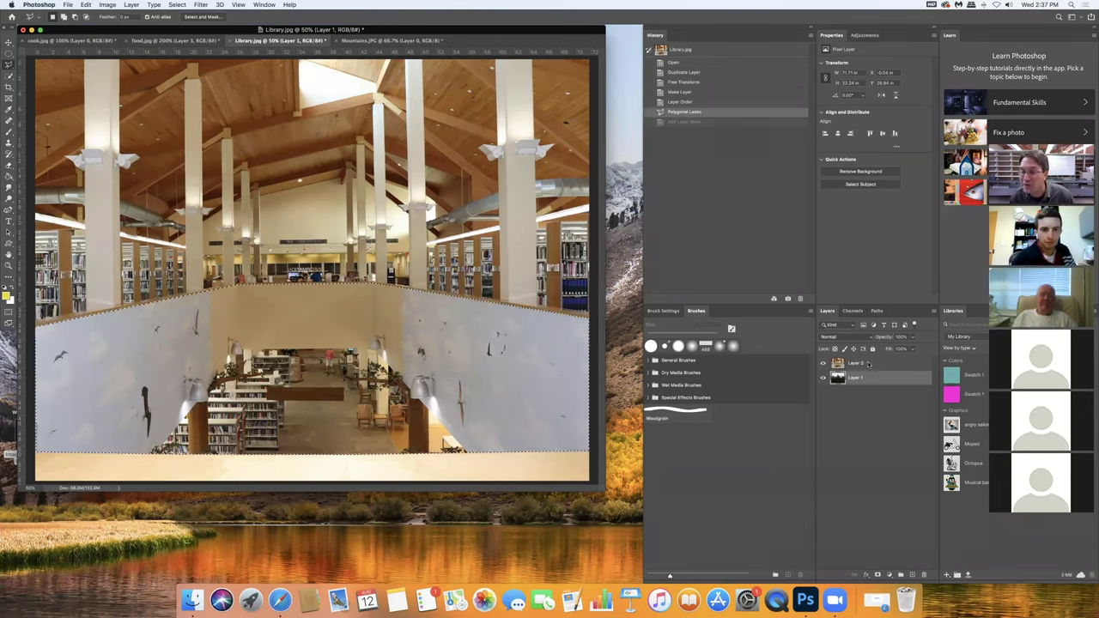
left_click(865, 362)
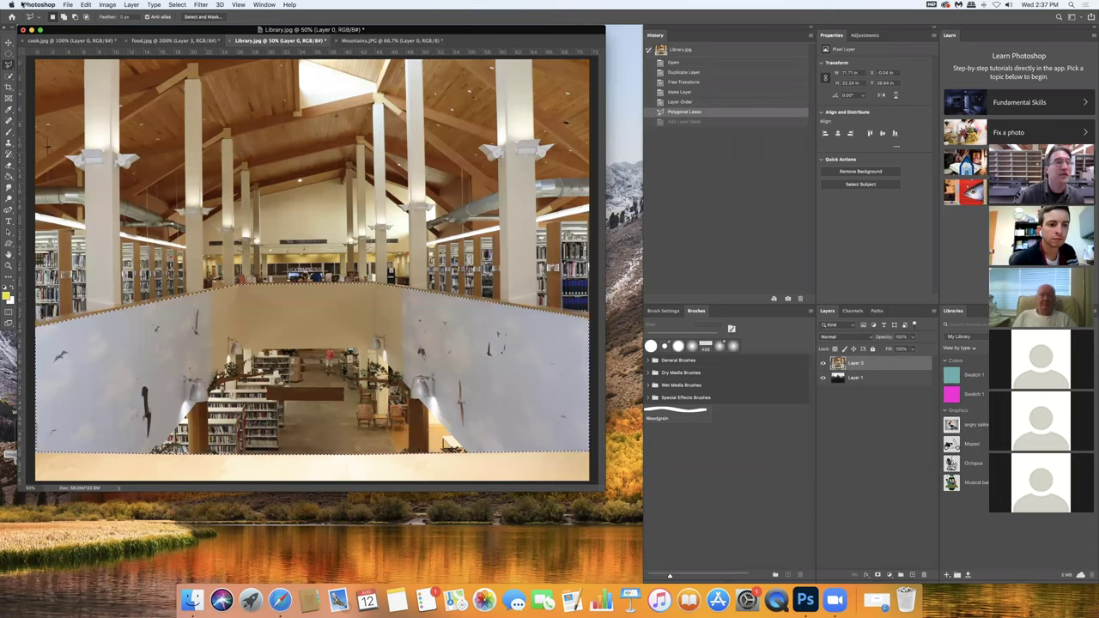
left_click(133, 5)
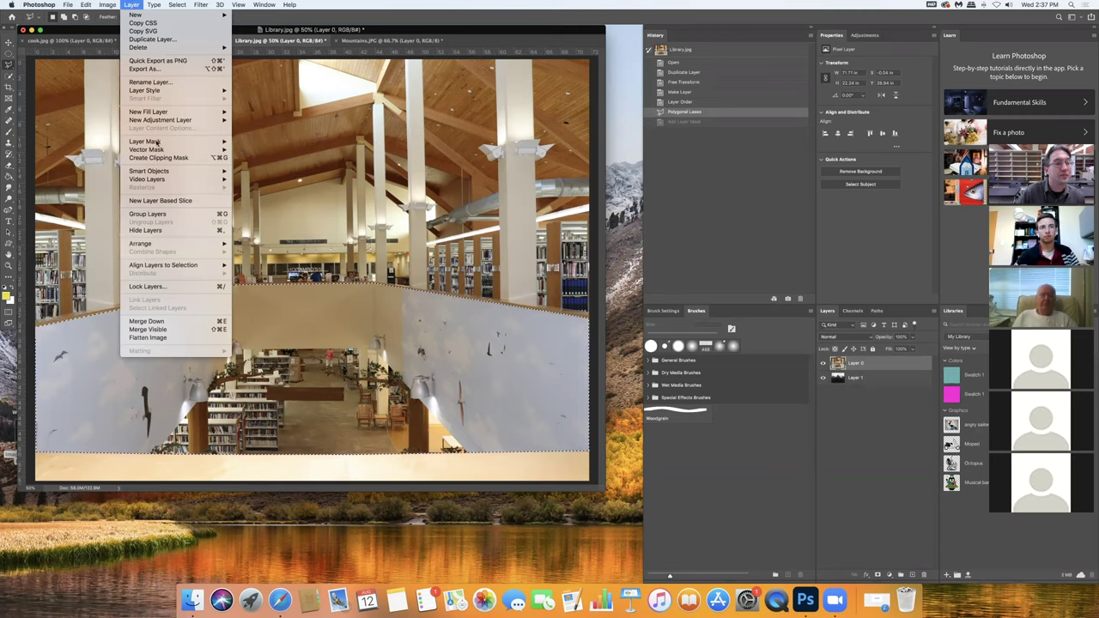
mouse_move(198, 142)
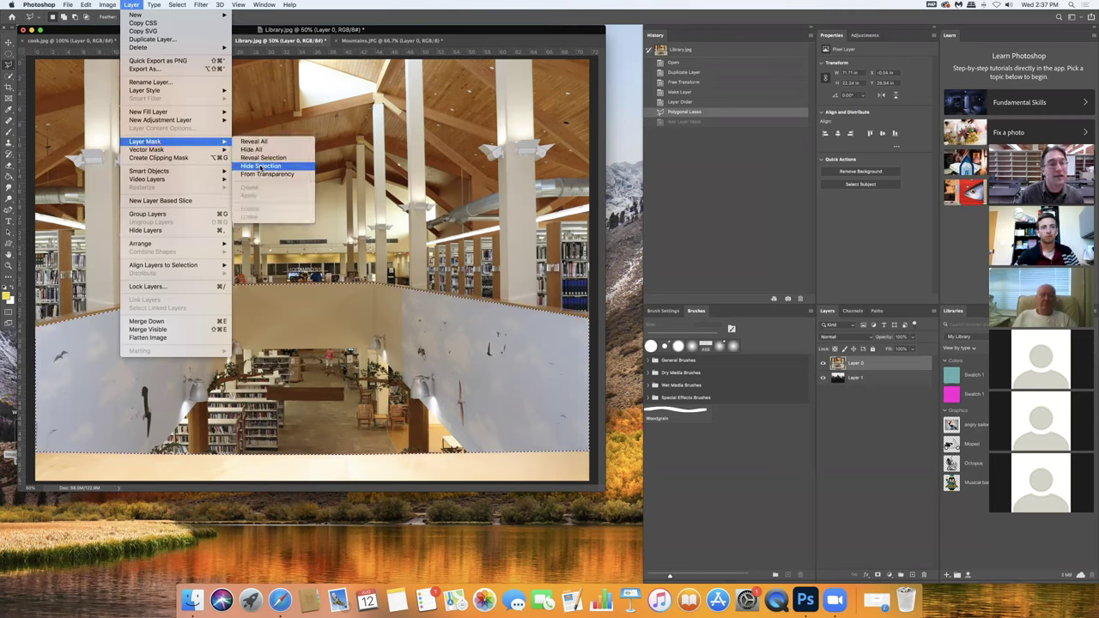
left_click(260, 166)
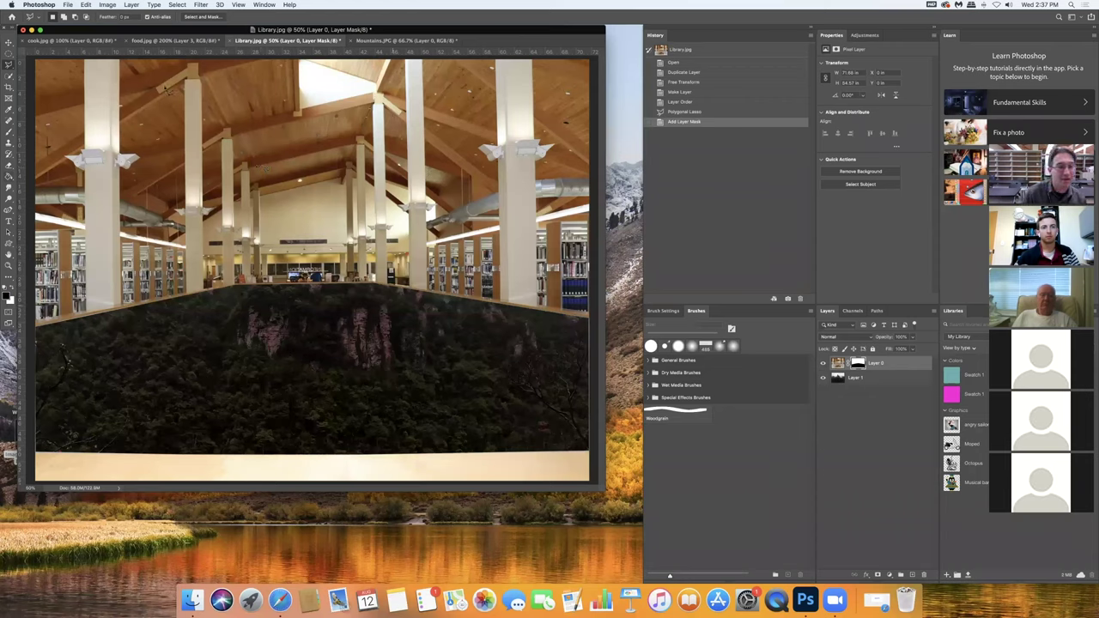
left_click(9, 42)
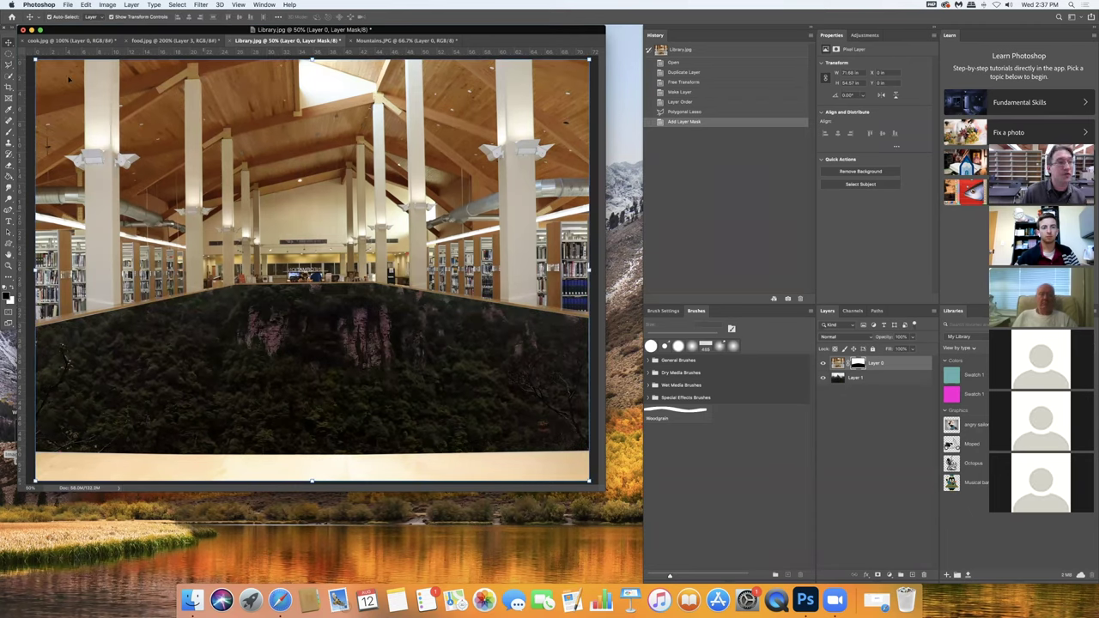
Move the mountain layer down, stretch it to fit the wall, and hide Layer 0
left_click_drag(300, 288, 287, 414)
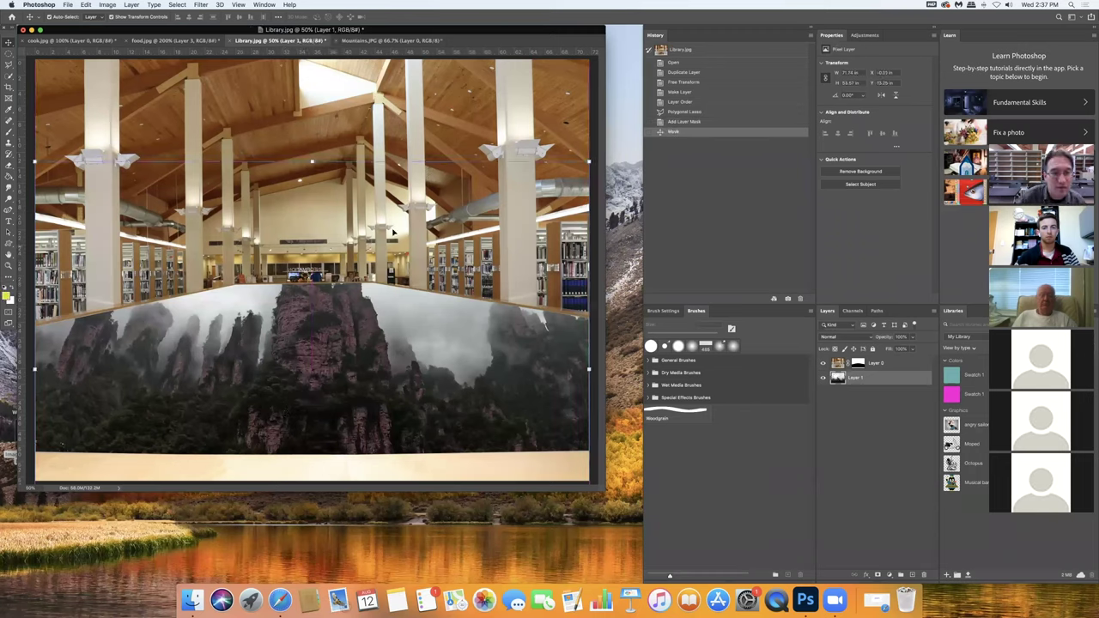
key("super+t")
left_click_drag(589, 370, 590, 369)
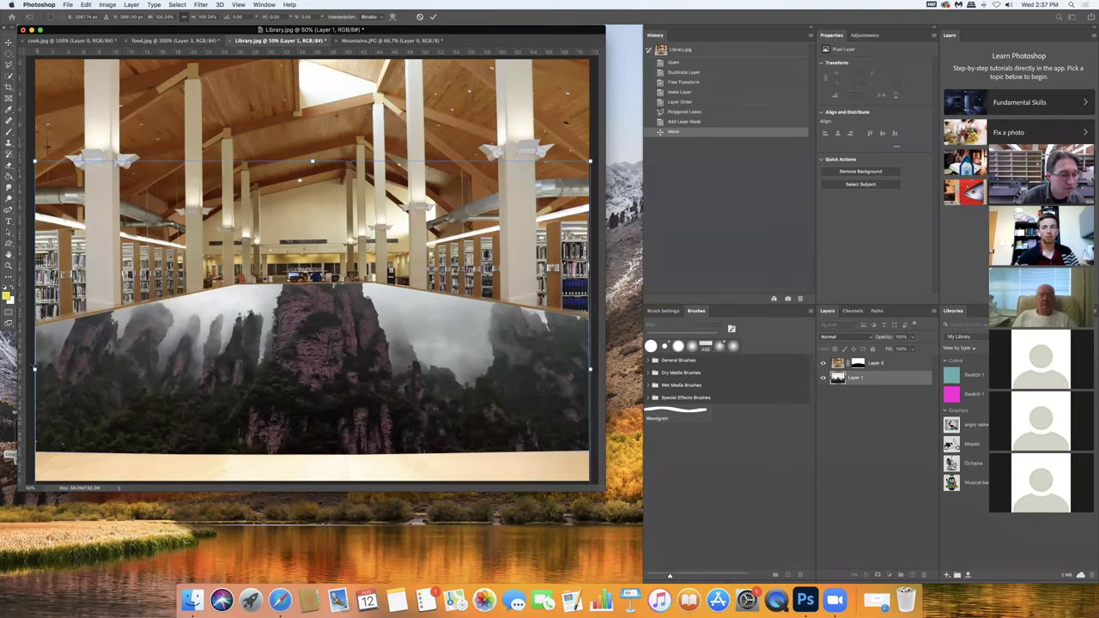
left_click_drag(300, 369, 285, 358)
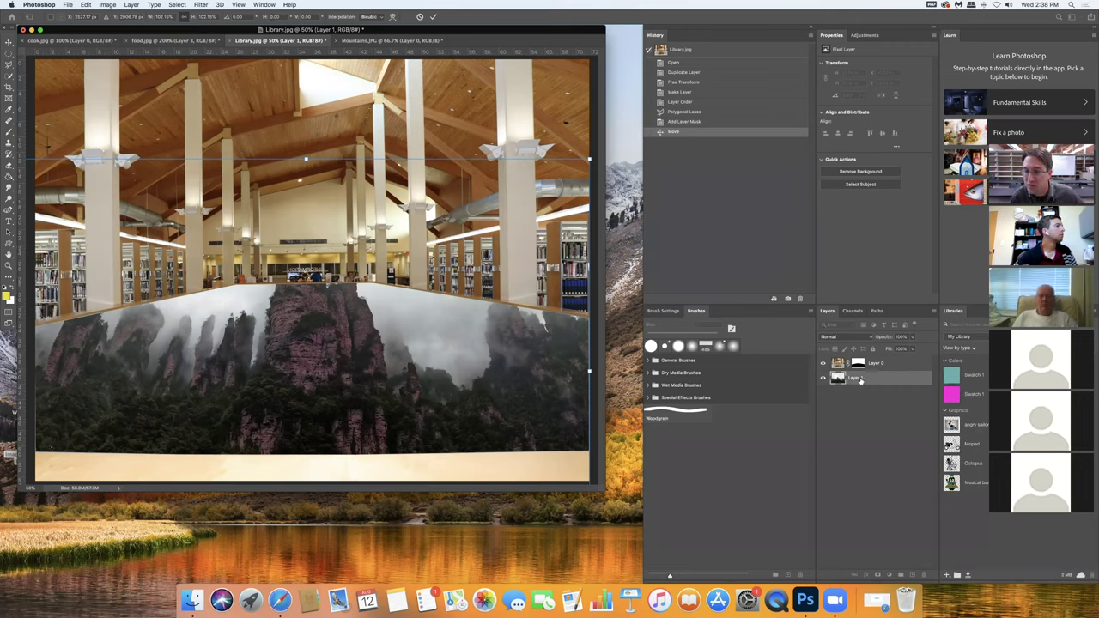
key("Return")
left_click(821, 364)
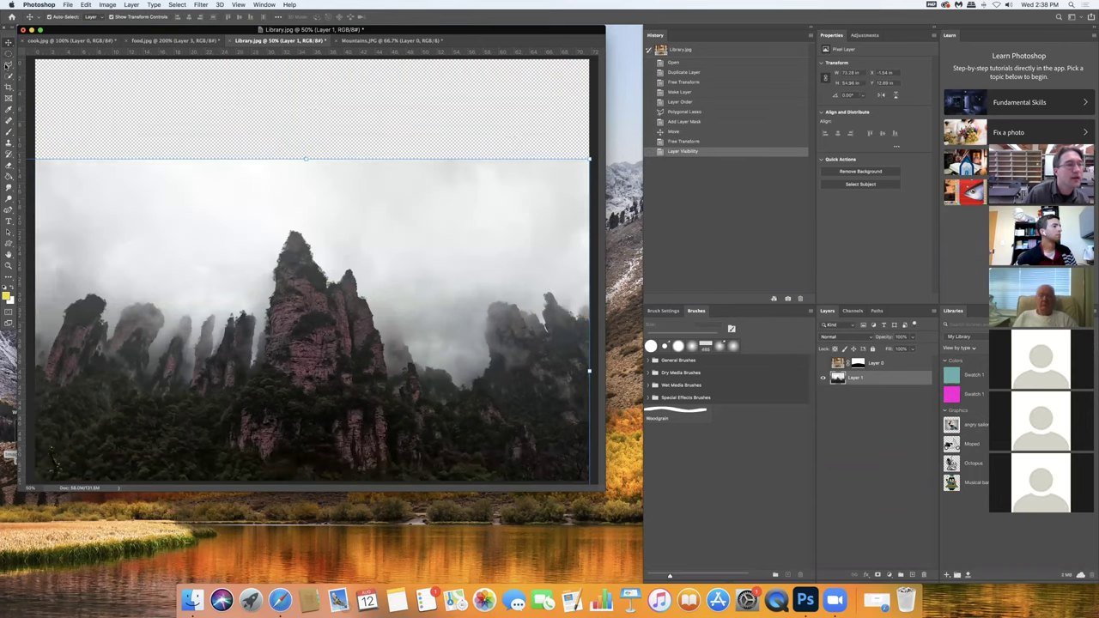
left_click(8, 76)
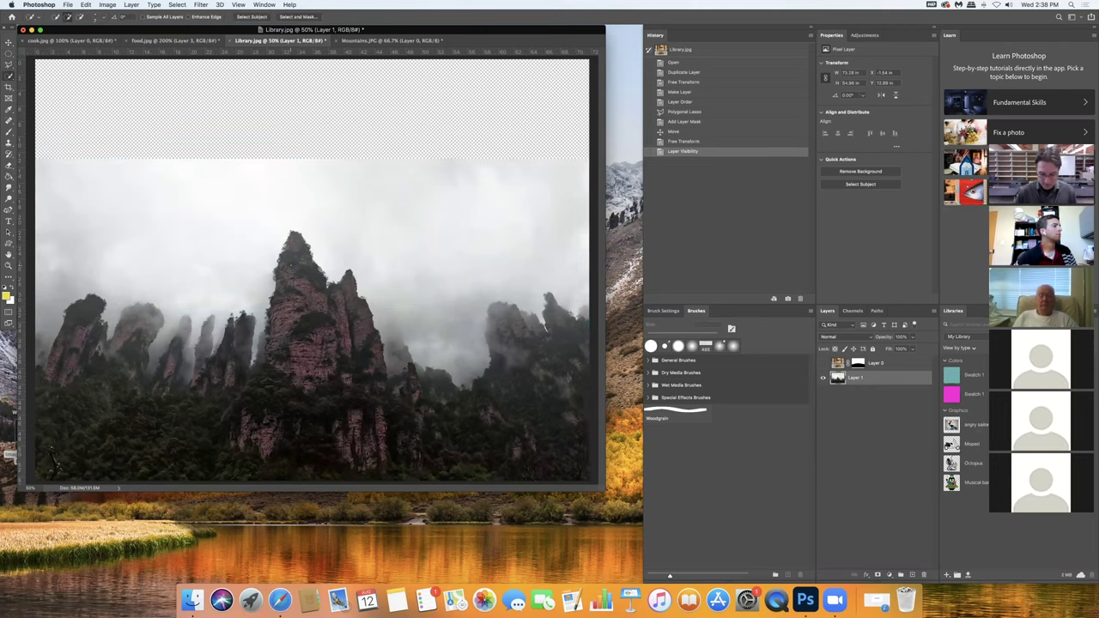
At 100% zoom, quick-select the central peak and the right-hand peak beside it
scroll(294, 269, "up", 5)
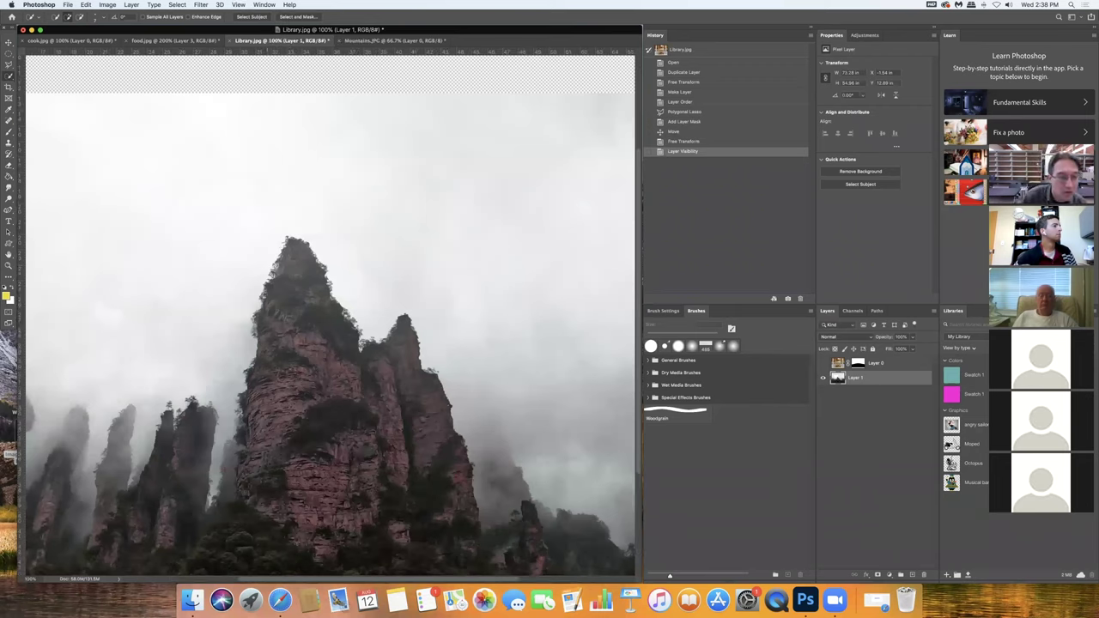
left_click(269, 337)
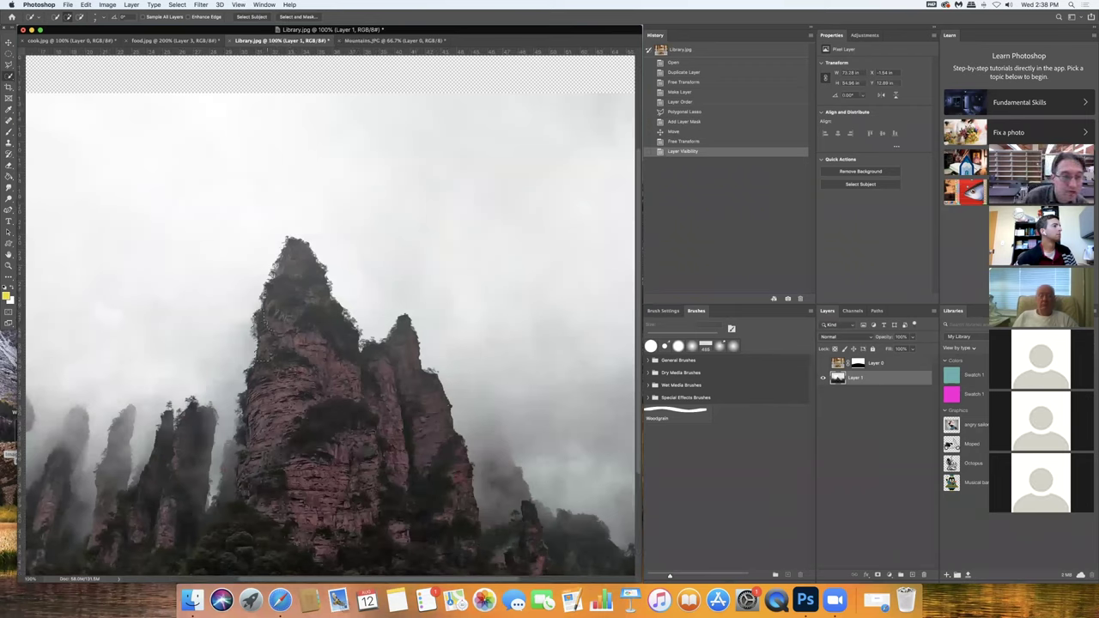
mouse_move(273, 330)
left_mouse_down()
mouse_move(353, 324)
mouse_move(256, 319)
mouse_move(352, 350)
left_mouse_up()
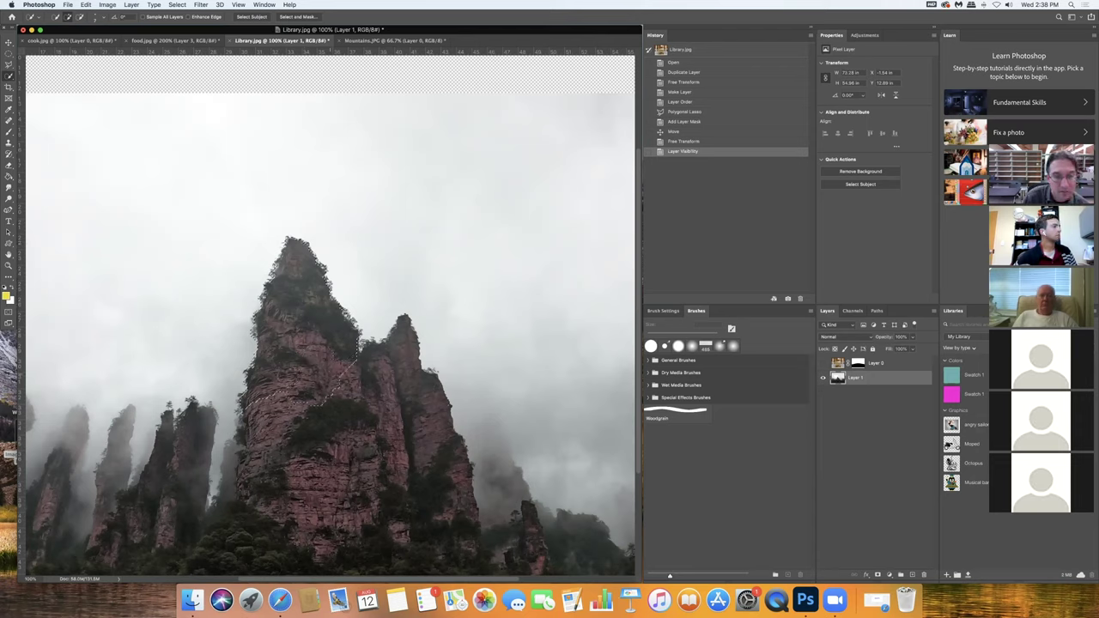
left_click_drag(348, 368, 378, 387)
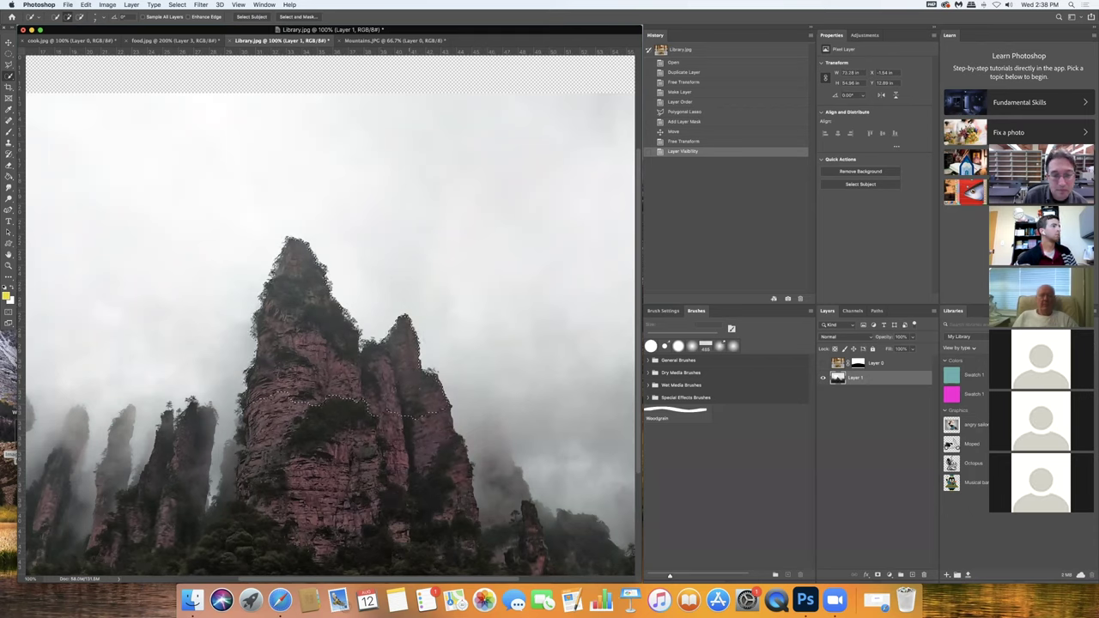
left_click_drag(359, 331, 412, 360)
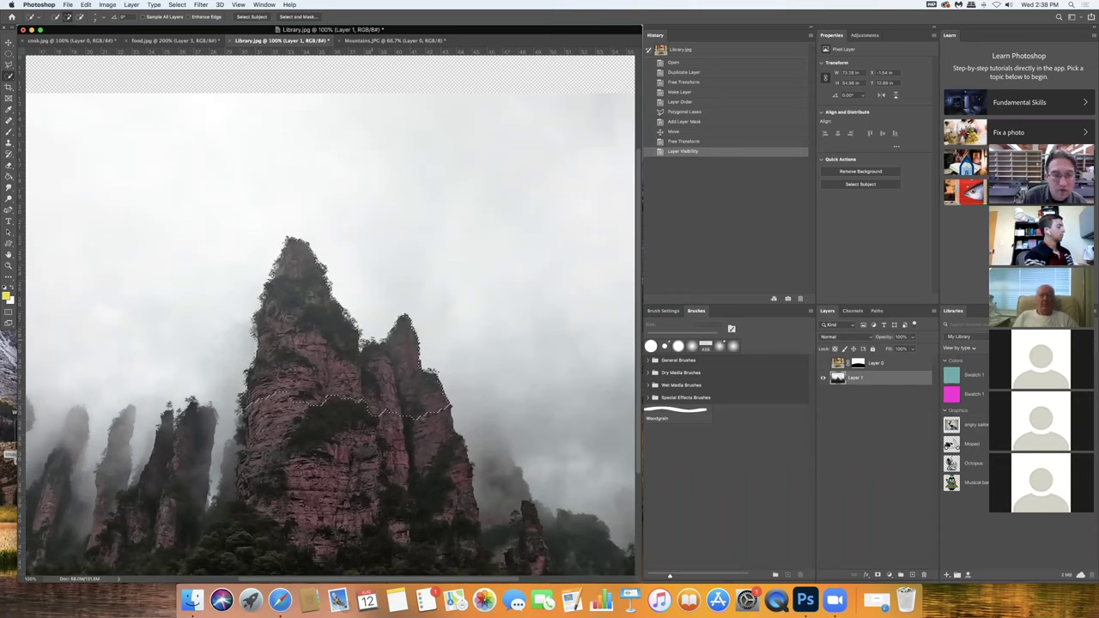
left_click(294, 399)
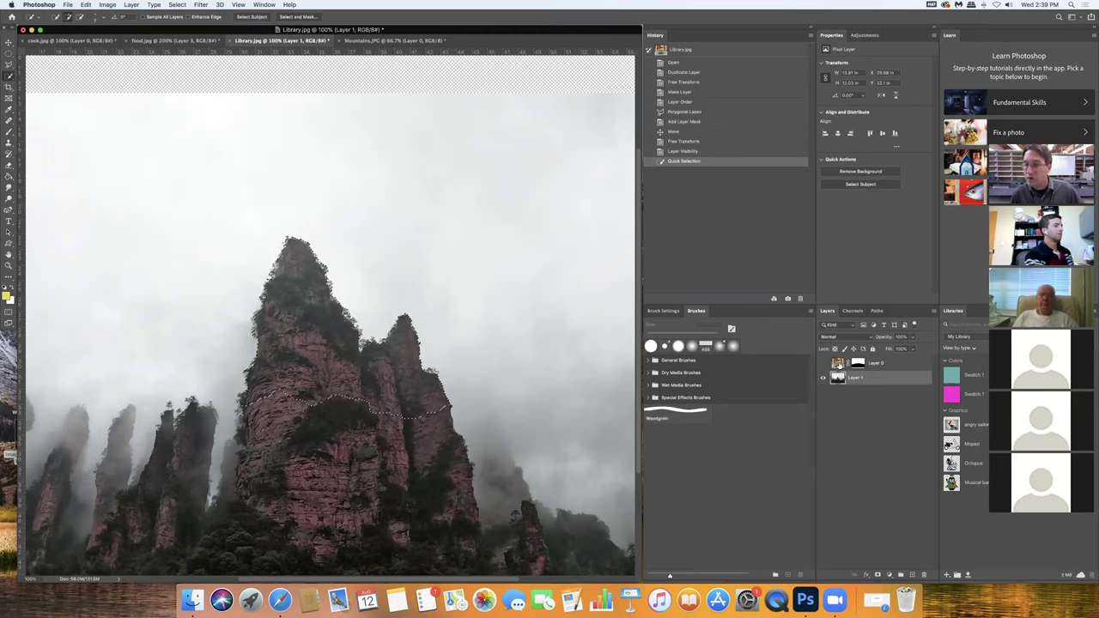
Make Layer 0 visible again and target its layer mask with the Brush tool
left_click(823, 363)
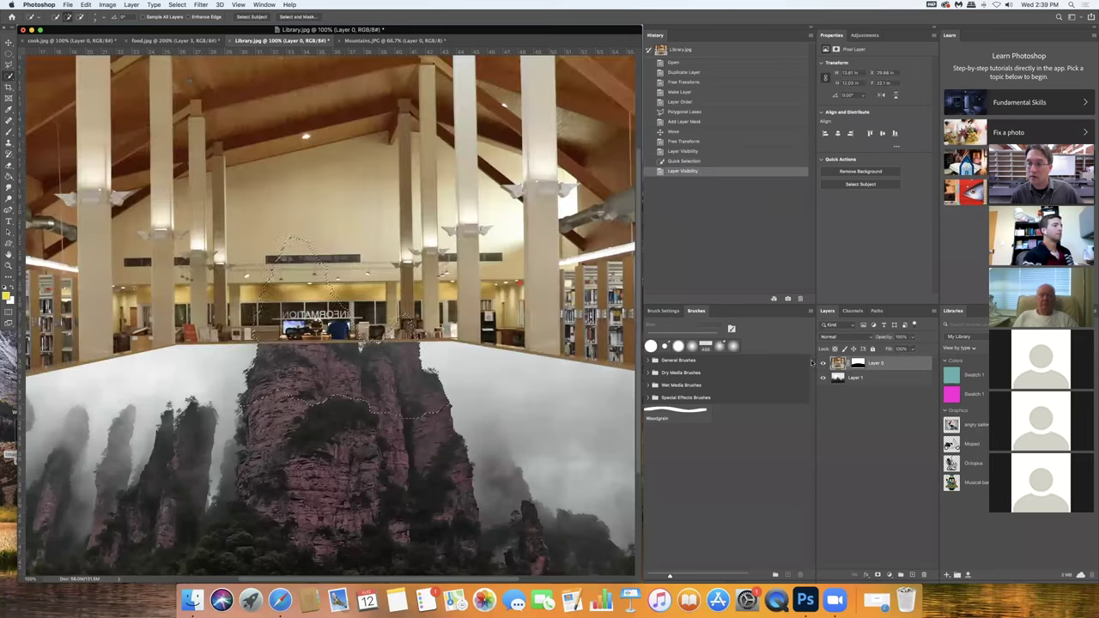
left_click(858, 364)
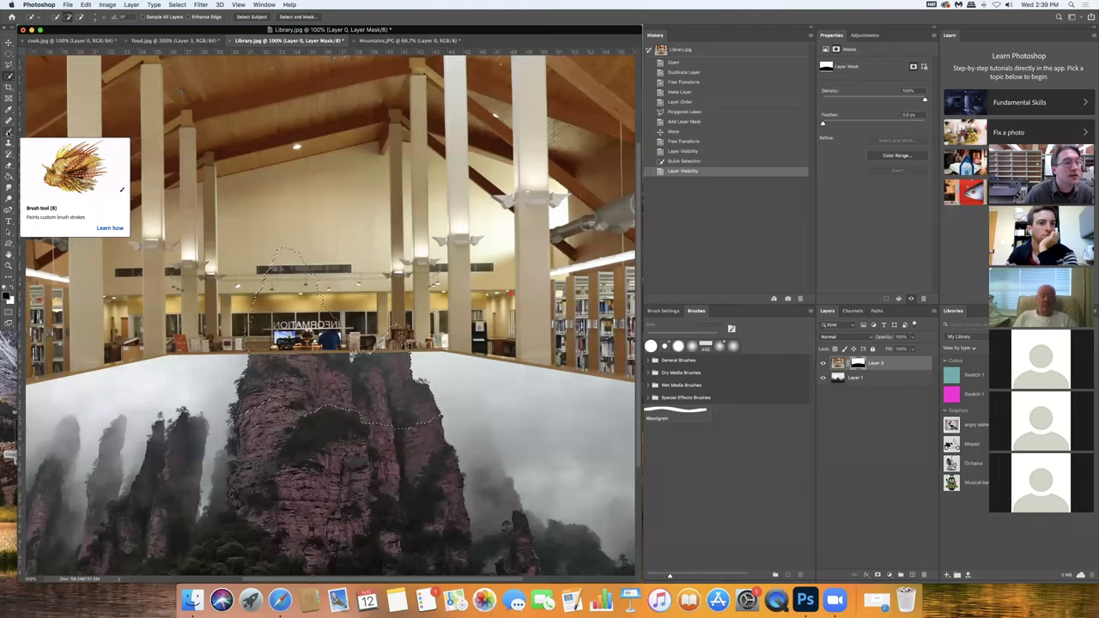
left_click(9, 132)
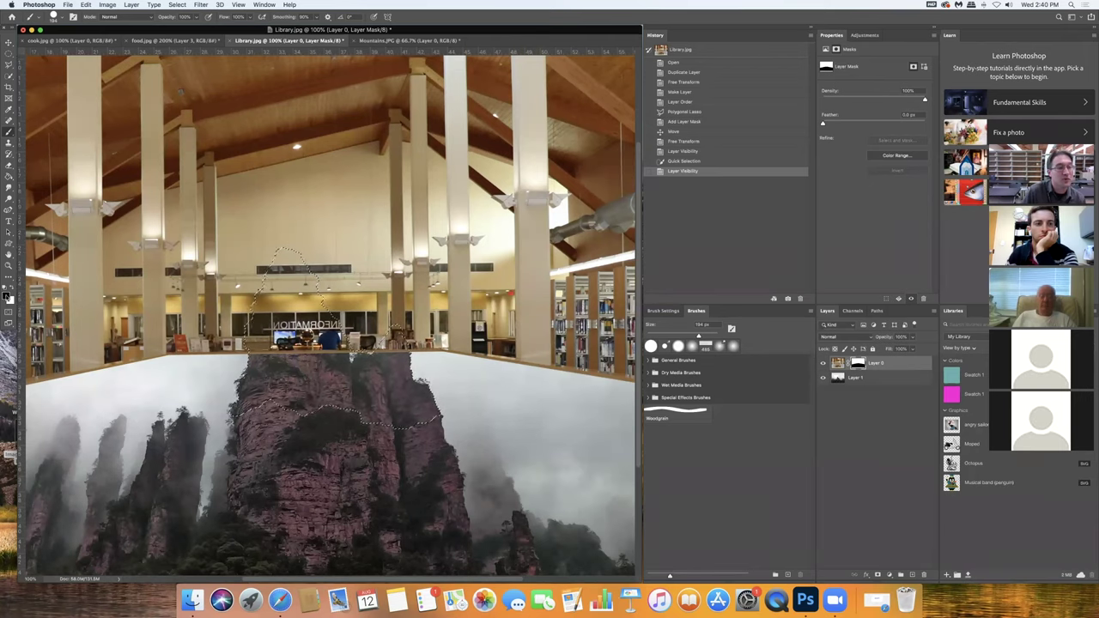
With black foreground in Normal mode, brush the selected peaks onto the mask above the wall
left_click(8, 295)
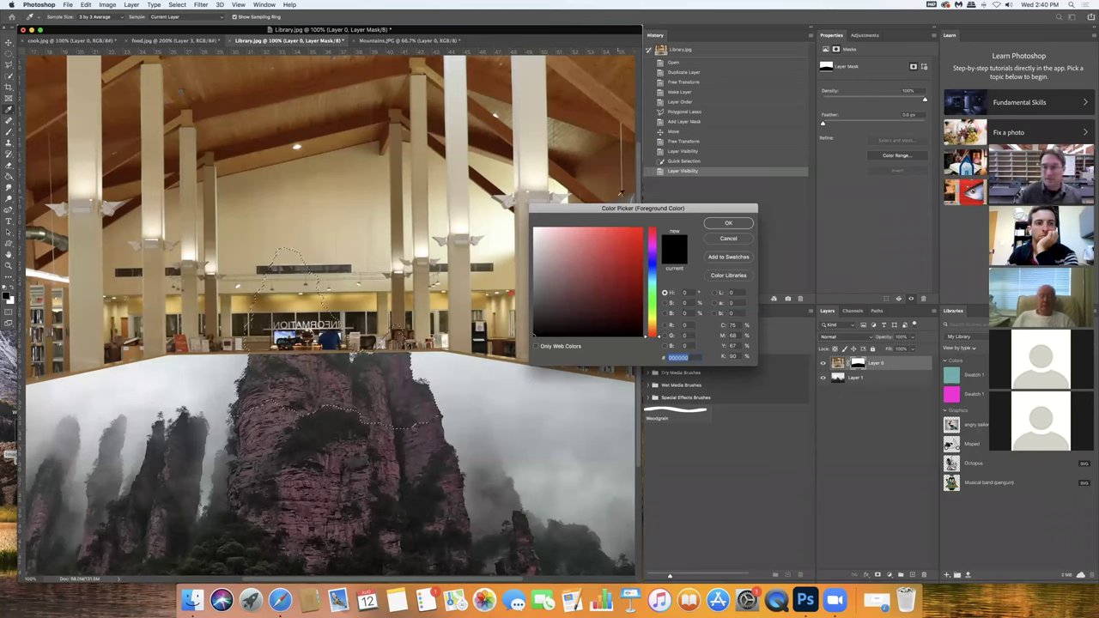
key("Return")
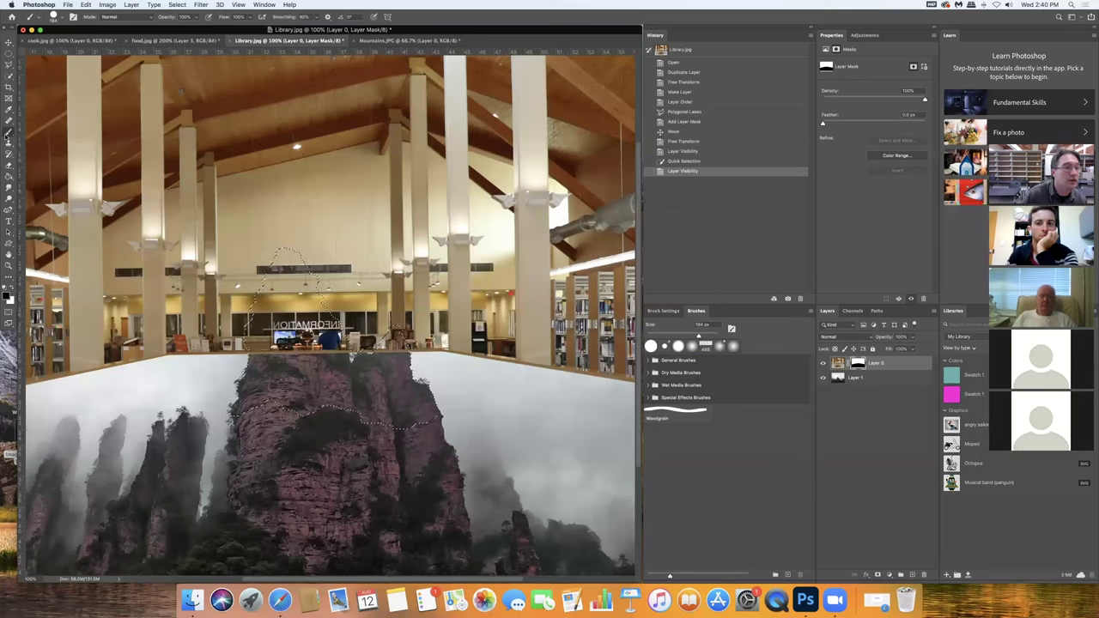
left_click(150, 18)
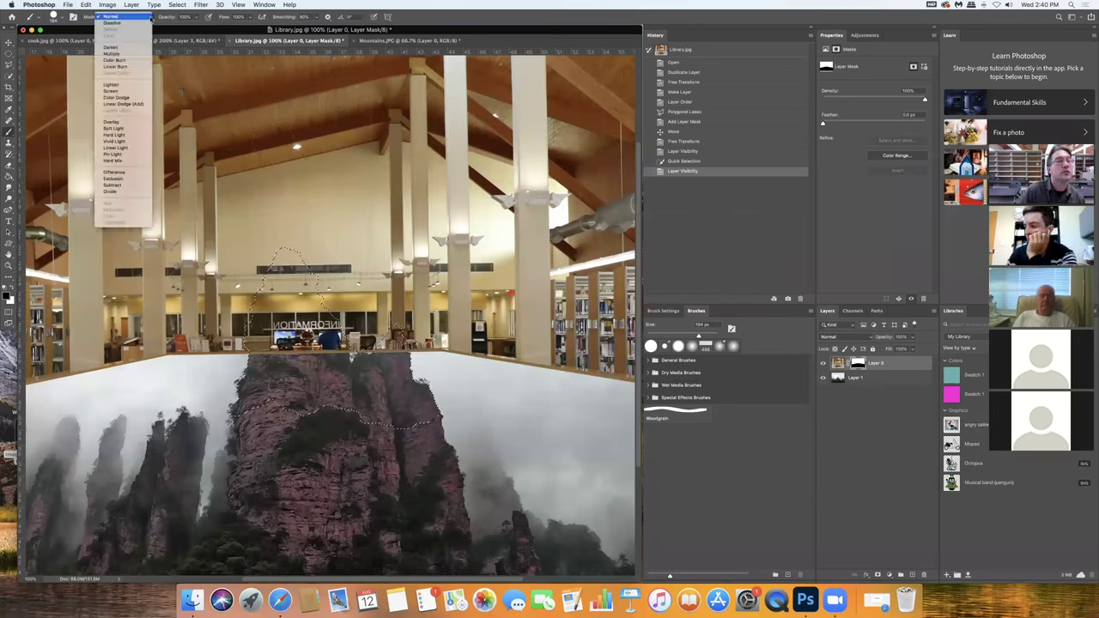
left_click(112, 16)
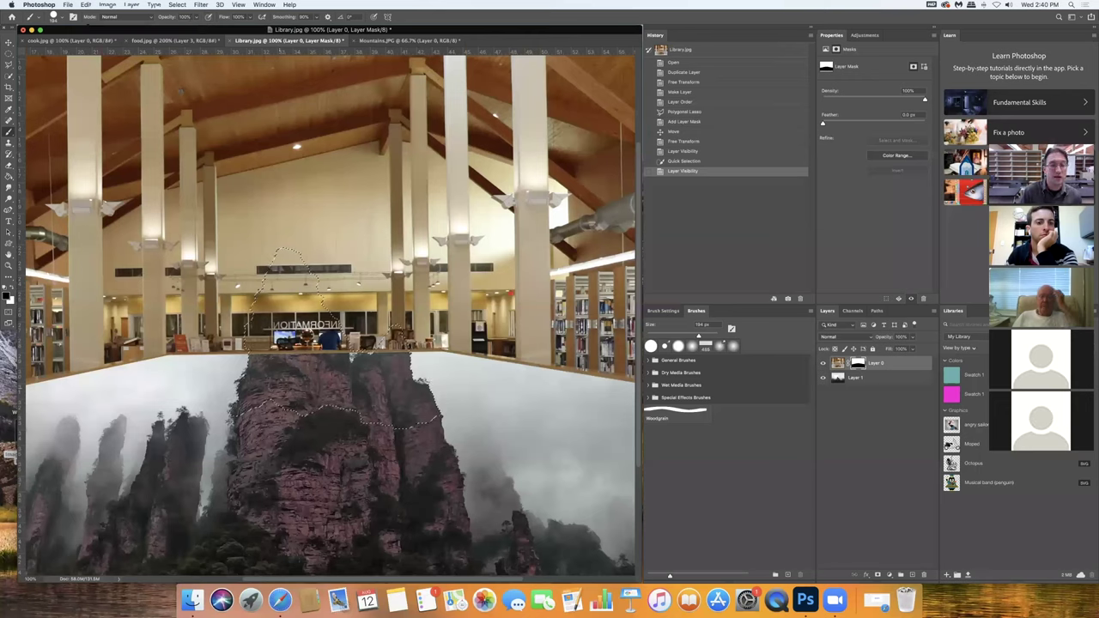
mouse_move(283, 351)
left_mouse_down()
mouse_move(257, 319)
mouse_move(246, 344)
mouse_move(290, 250)
mouse_move(309, 341)
mouse_move(293, 350)
mouse_move(326, 339)
mouse_move(378, 348)
mouse_move(399, 334)
left_mouse_up()
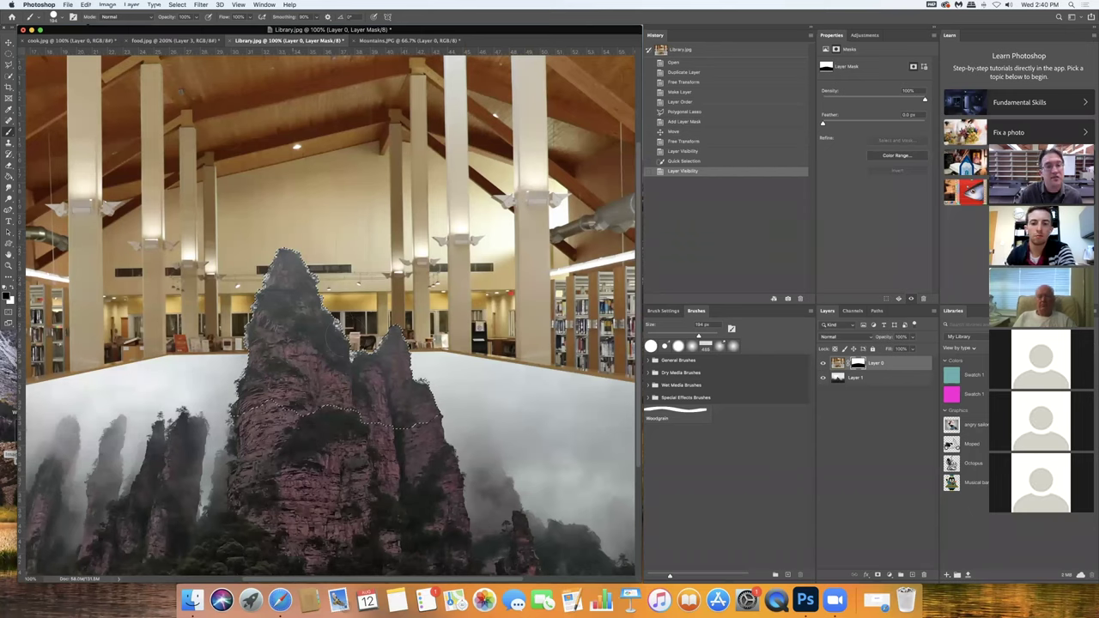
left_click(388, 334)
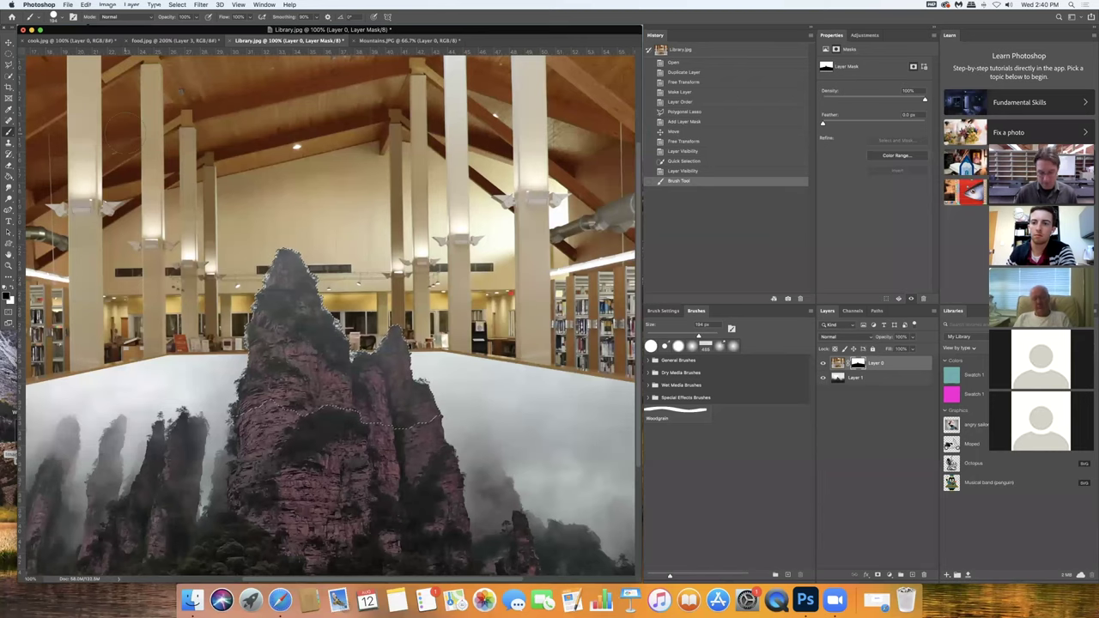
Deselect the peak, collapse the panel column and zoom out to 66.7% to see the whole library composite
key("super+minus")
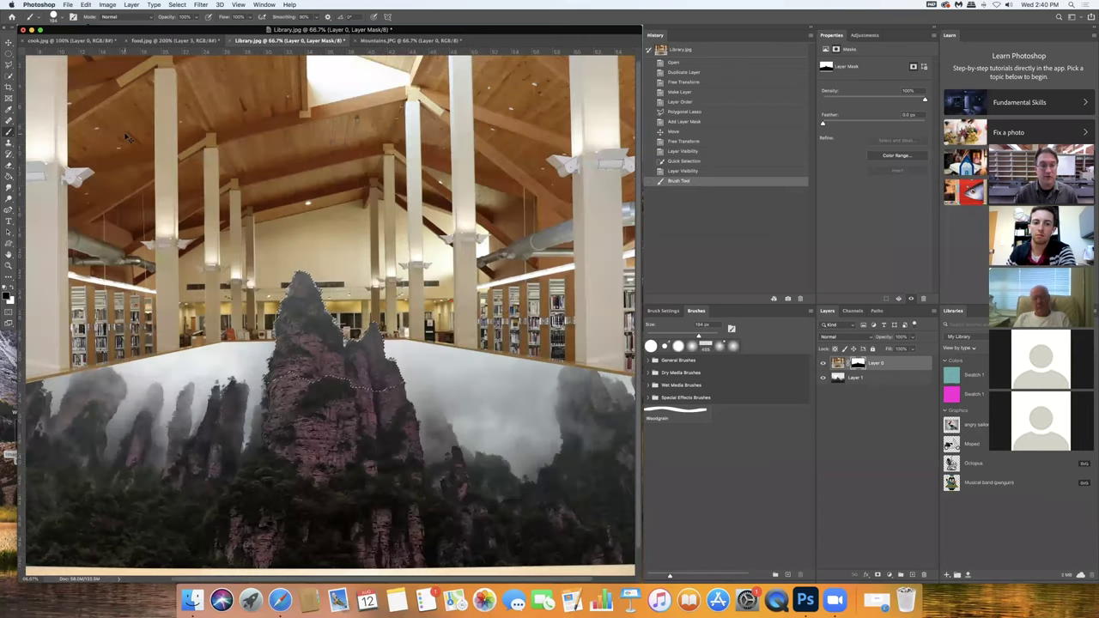
key("super+minus")
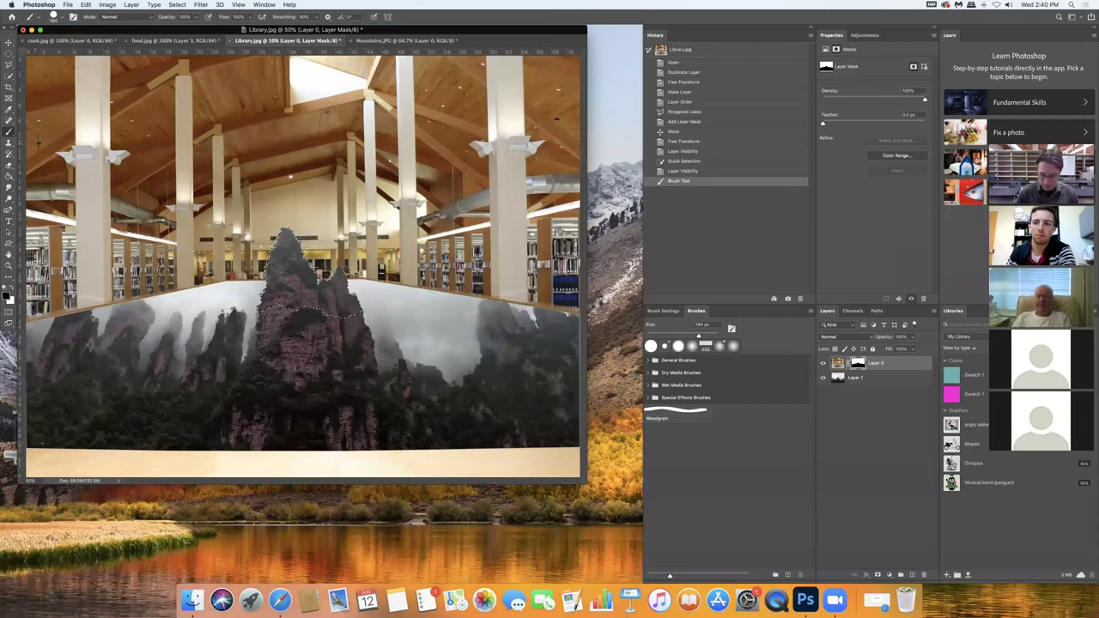
key("super+d")
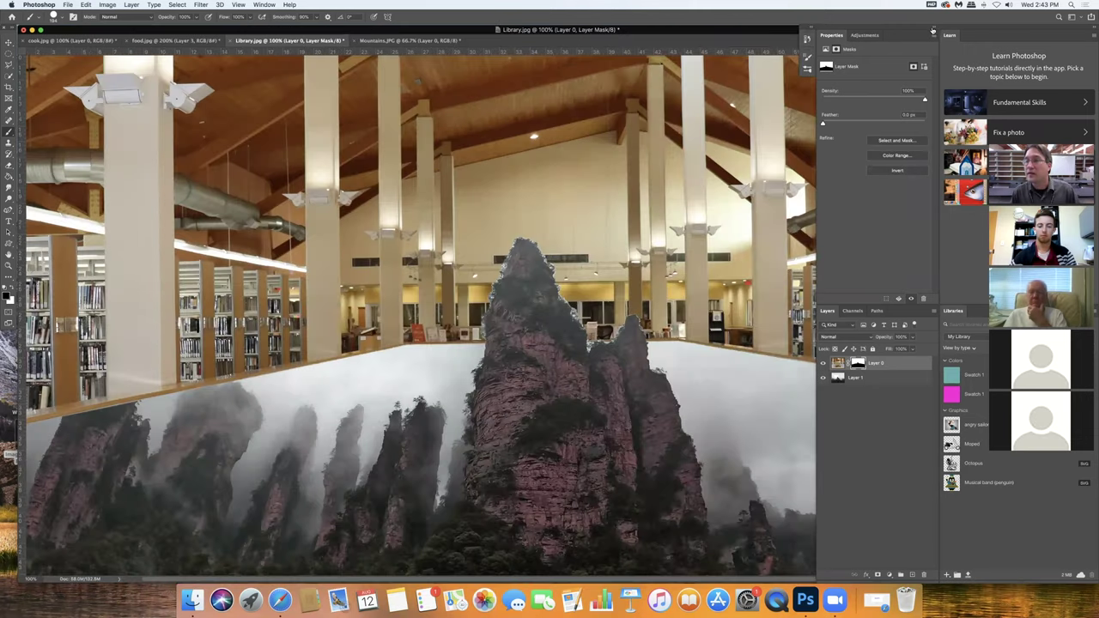
left_click(935, 29)
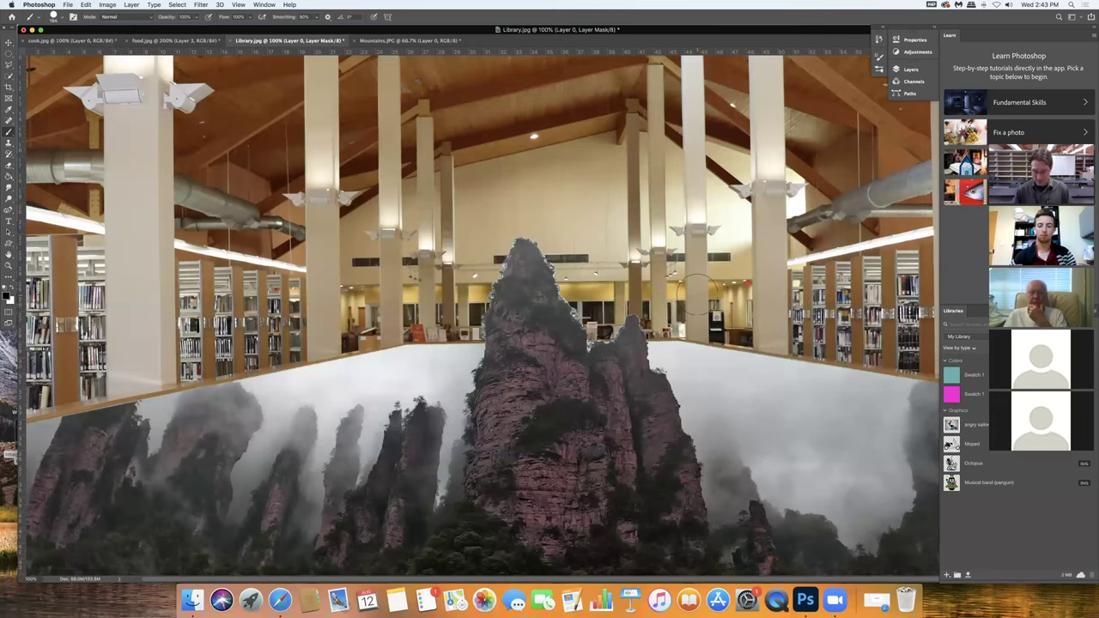
key("super+minus")
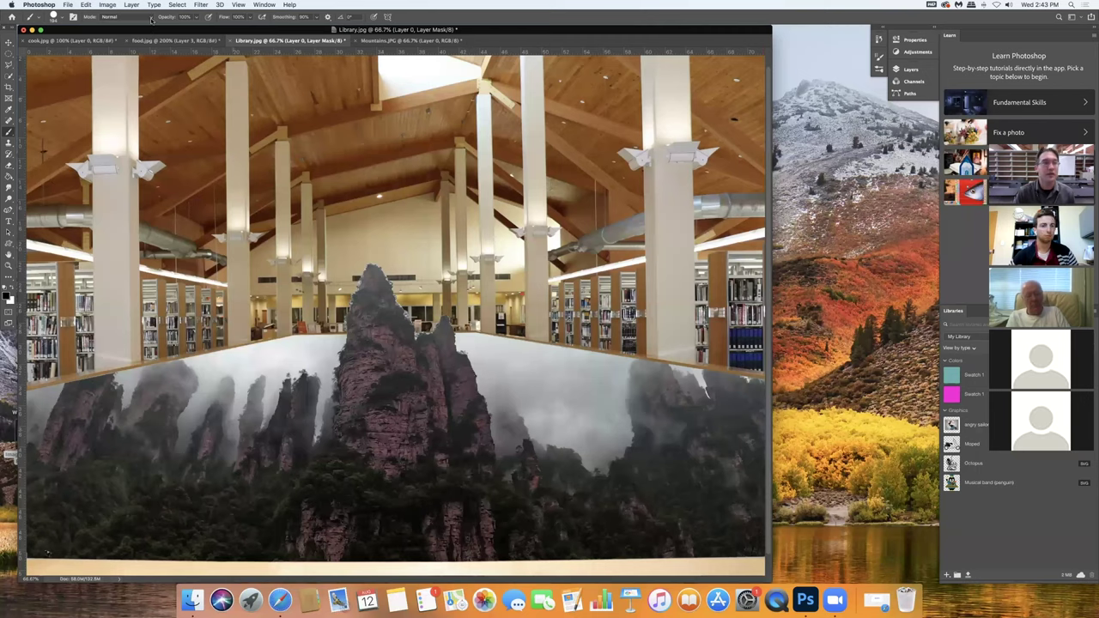
left_click(86, 5)
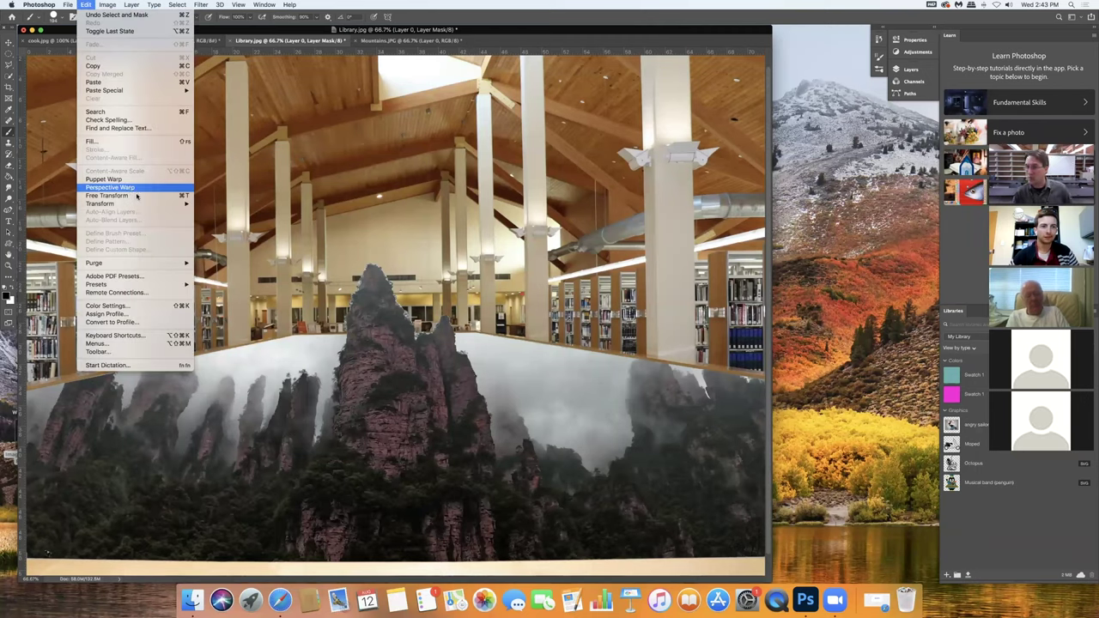
Bring the Layers panel back via Window > Layers
left_click(86, 5)
left_click(290, 4)
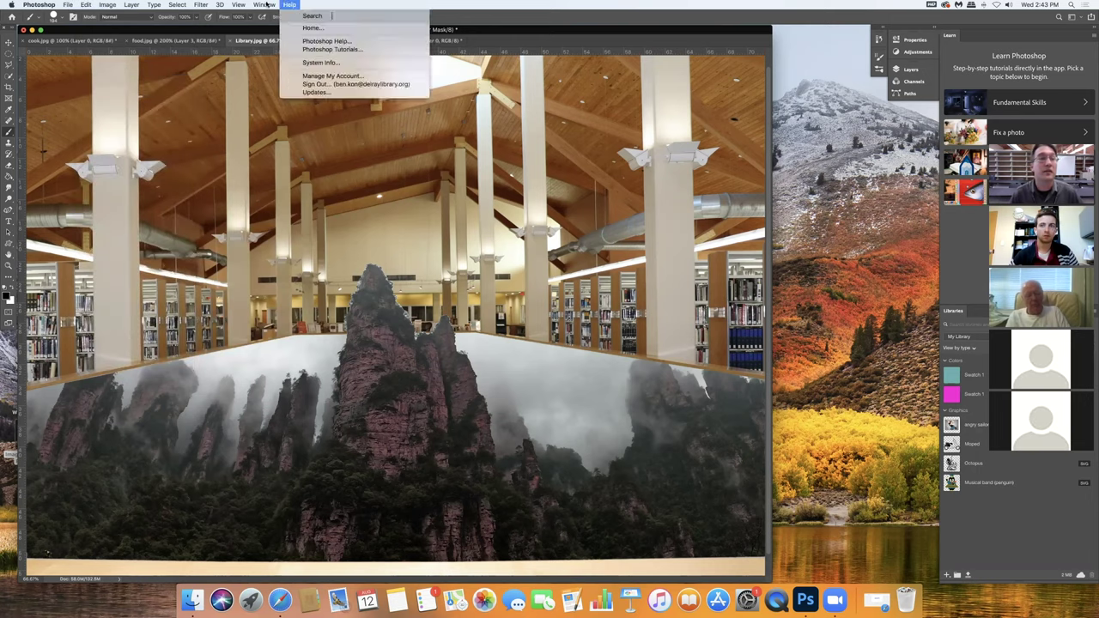
mouse_move(267, 5)
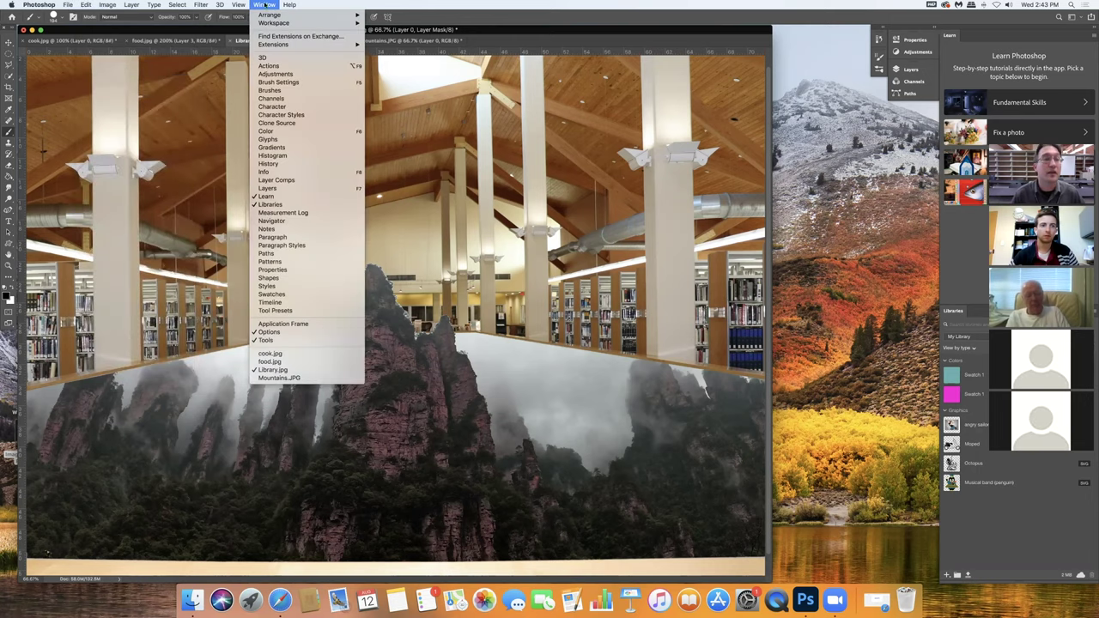
left_click(277, 188)
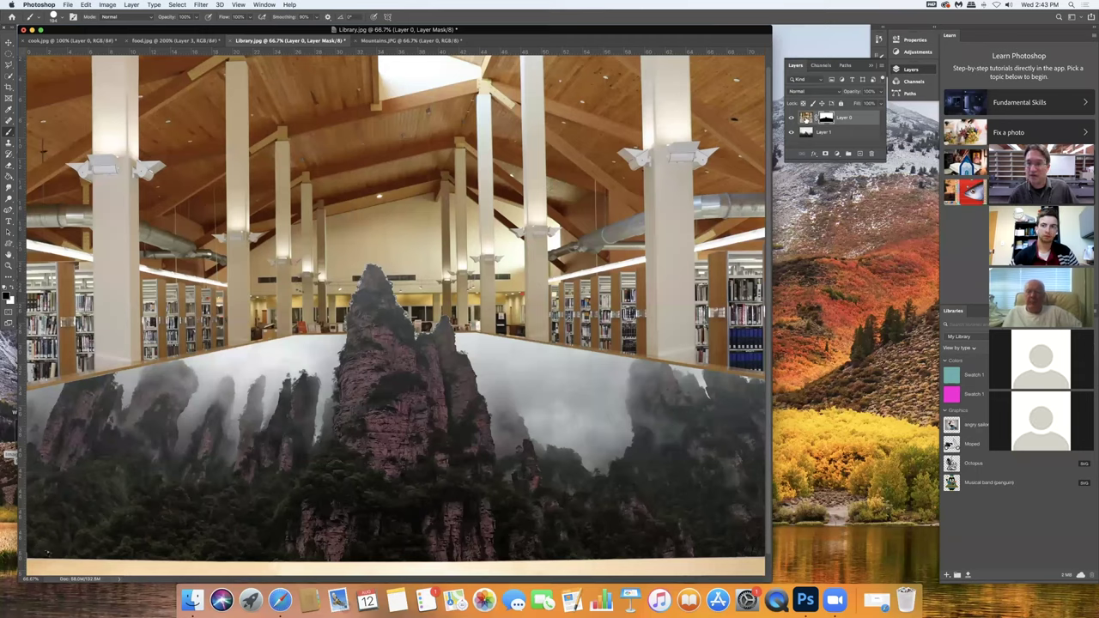
Select Layer 1 and start Edit > Perspective Warp on it
left_click(832, 132)
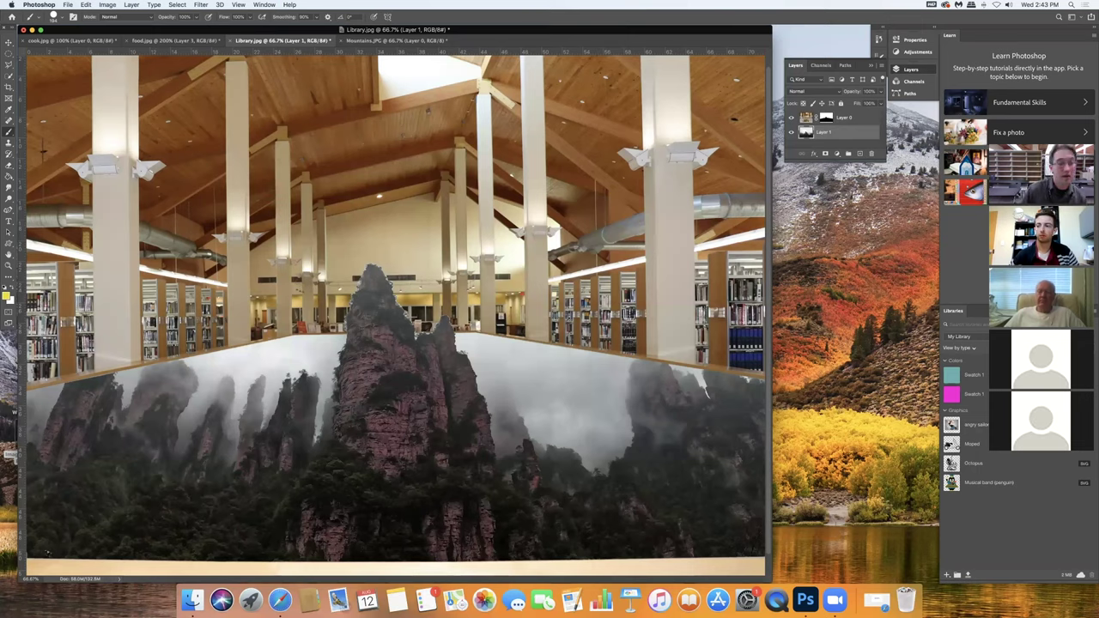
left_click(86, 4)
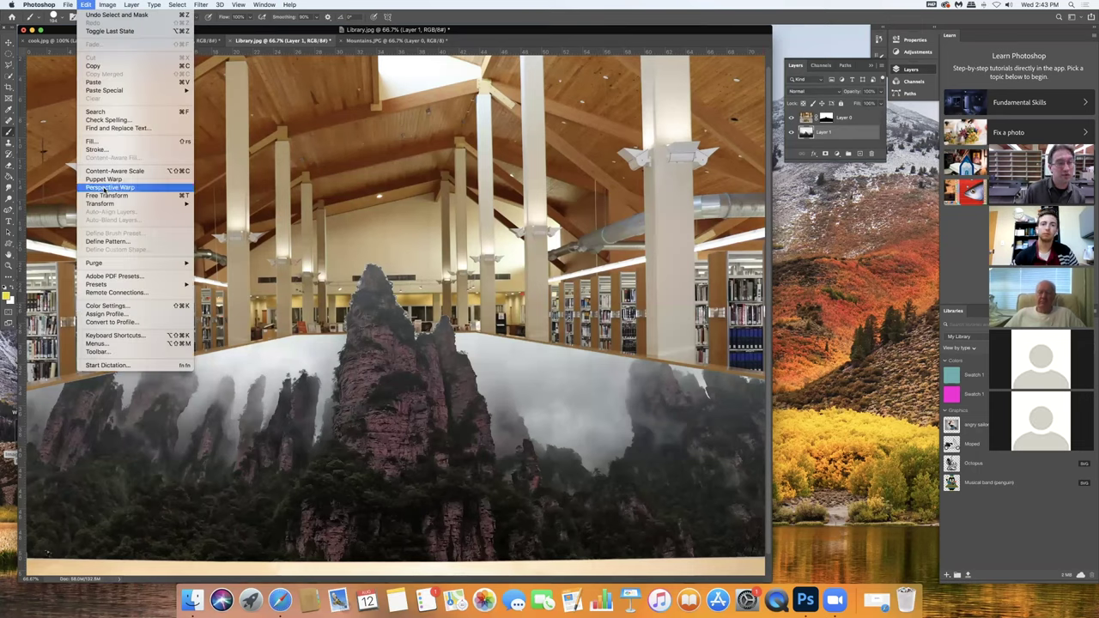
left_click(106, 187)
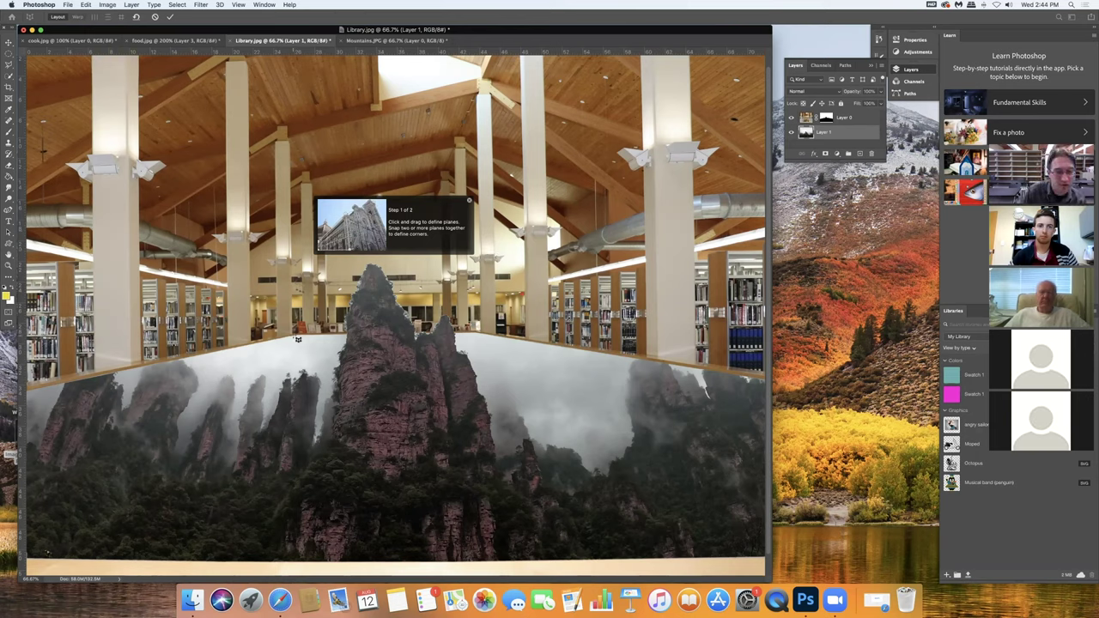
Draw a warp plane across the left part of the wall and add a middle plane under the peak
left_click_drag(300, 338, 271, 562)
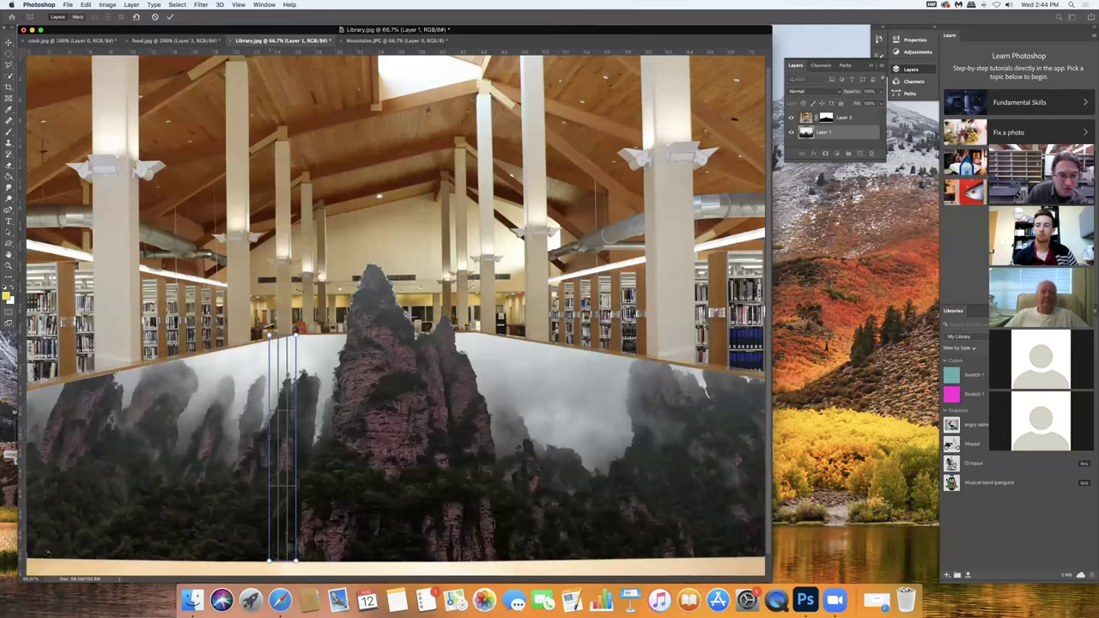
left_click_drag(270, 436, 26, 436)
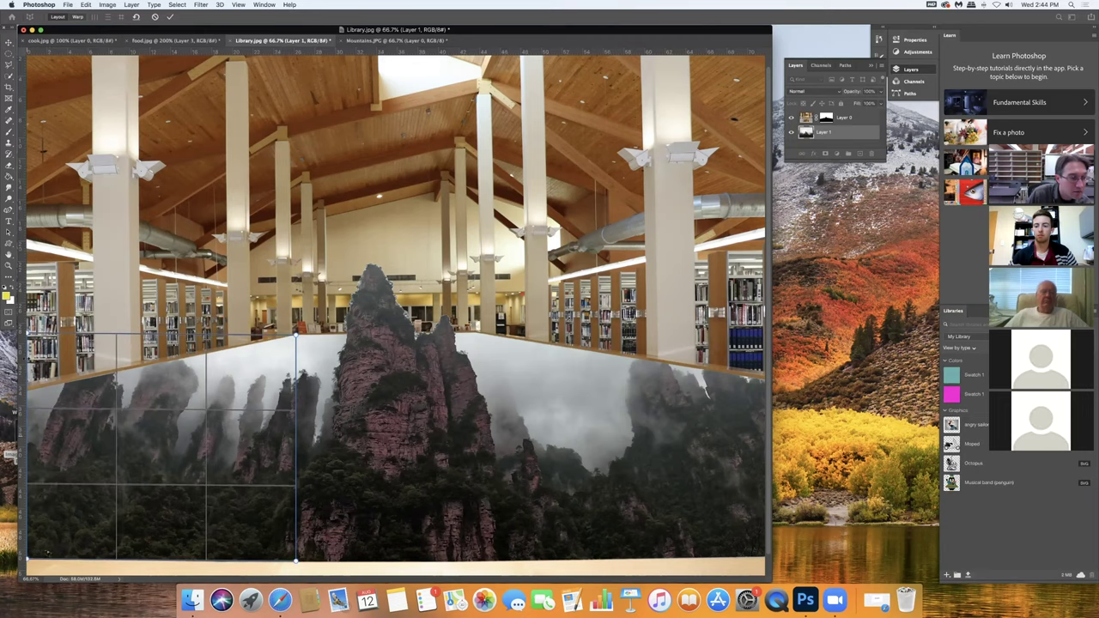
left_click_drag(30, 336, 30, 392)
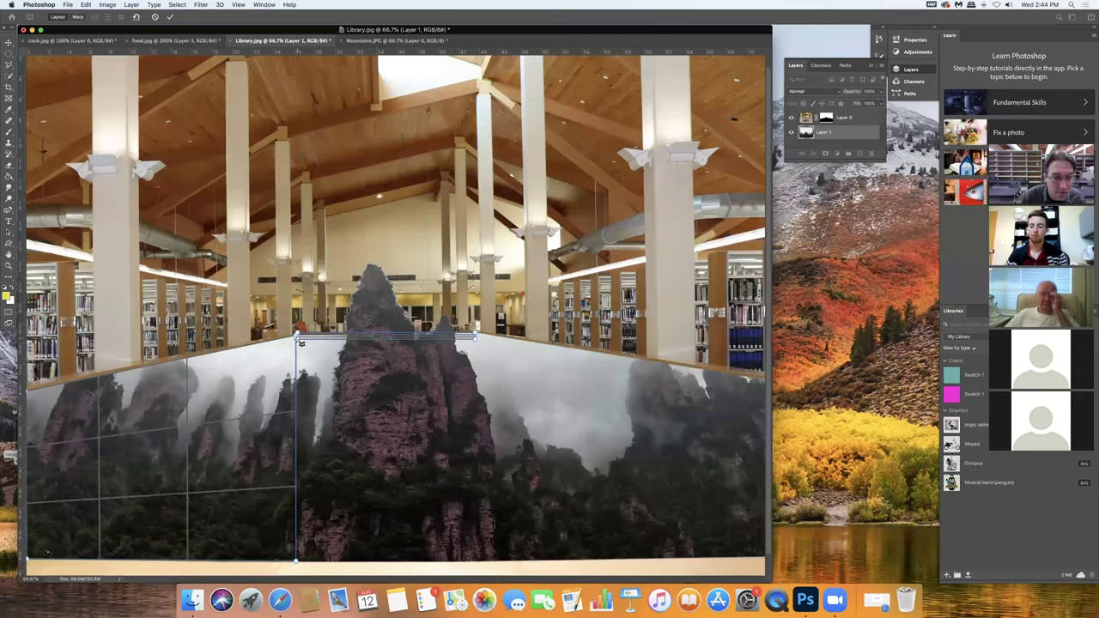
left_click_drag(302, 338, 299, 562)
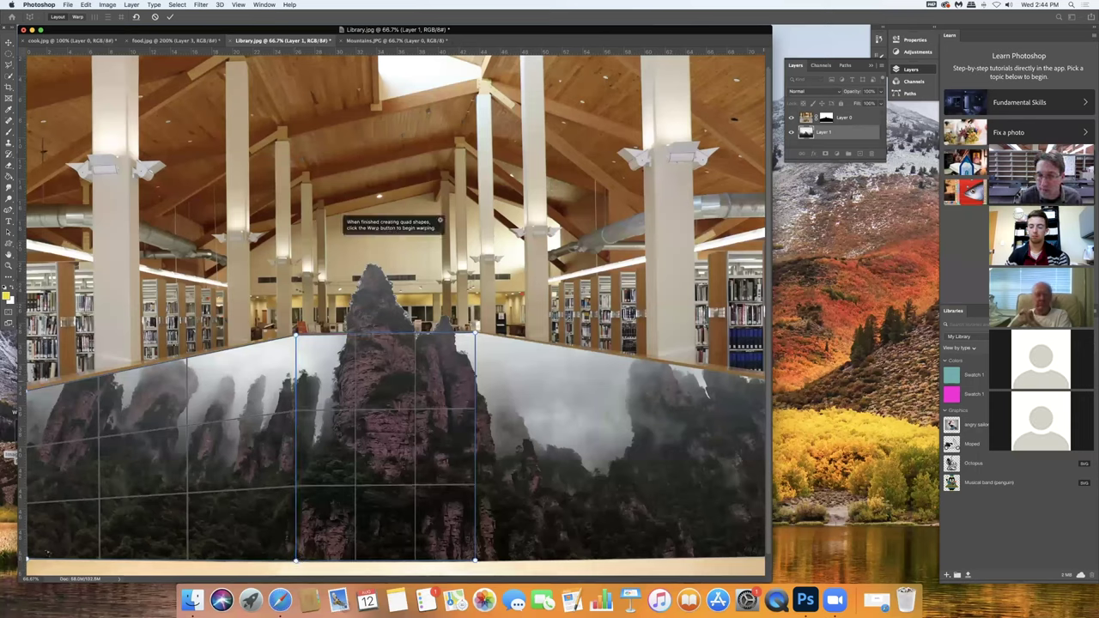
Add a right-hand plane and fit its corners to the slanted wall's top and bottom
left_click_drag(763, 380, 475, 332)
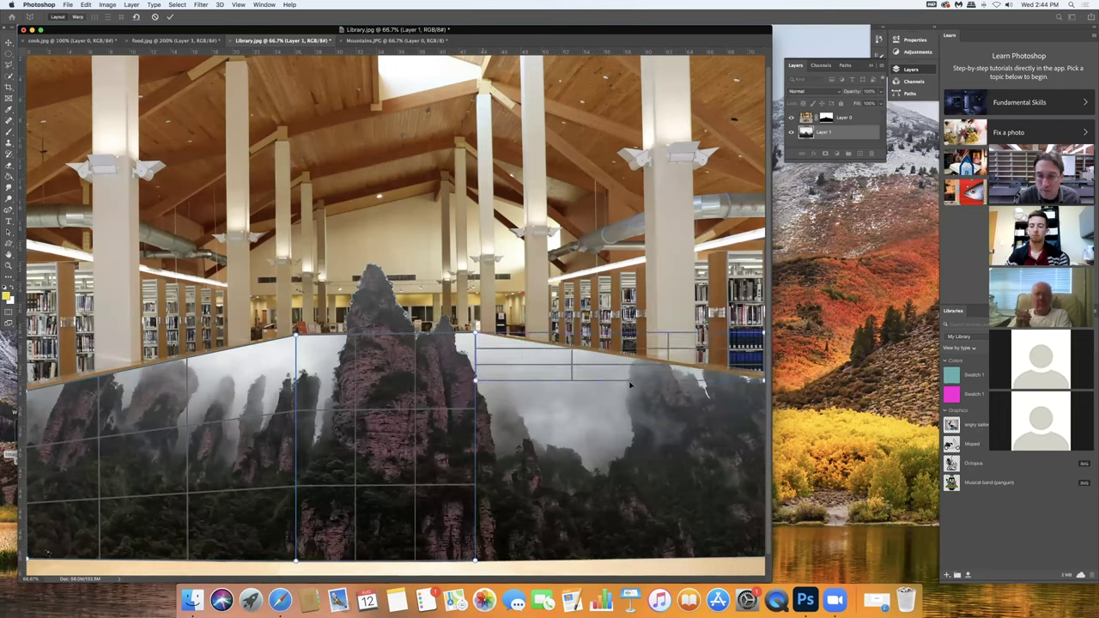
left_click_drag(628, 386, 628, 396)
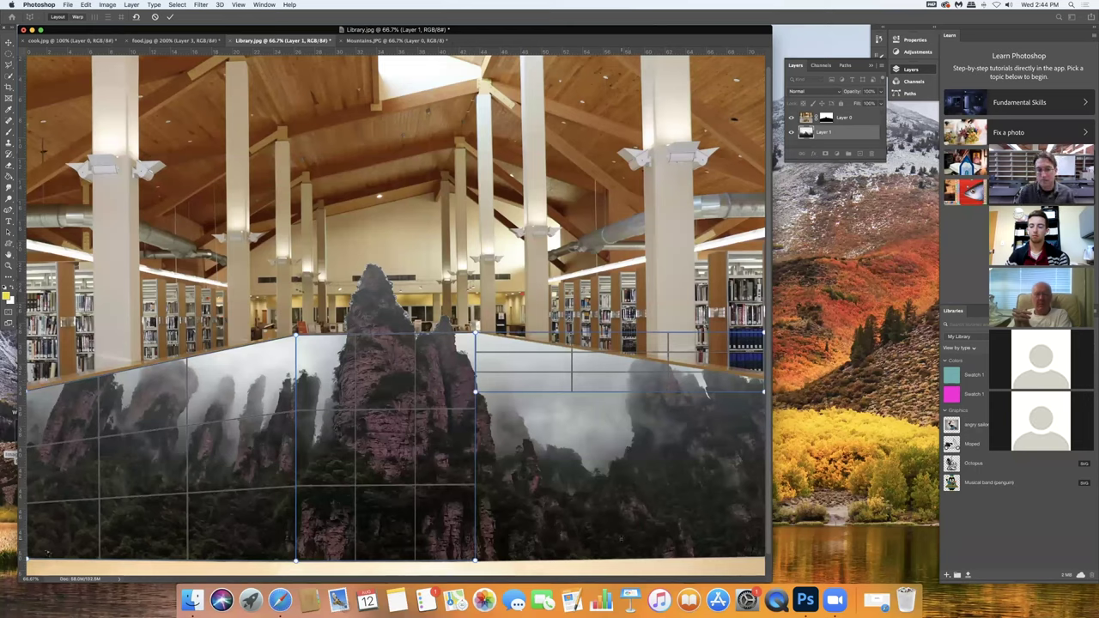
left_click_drag(618, 398, 616, 438)
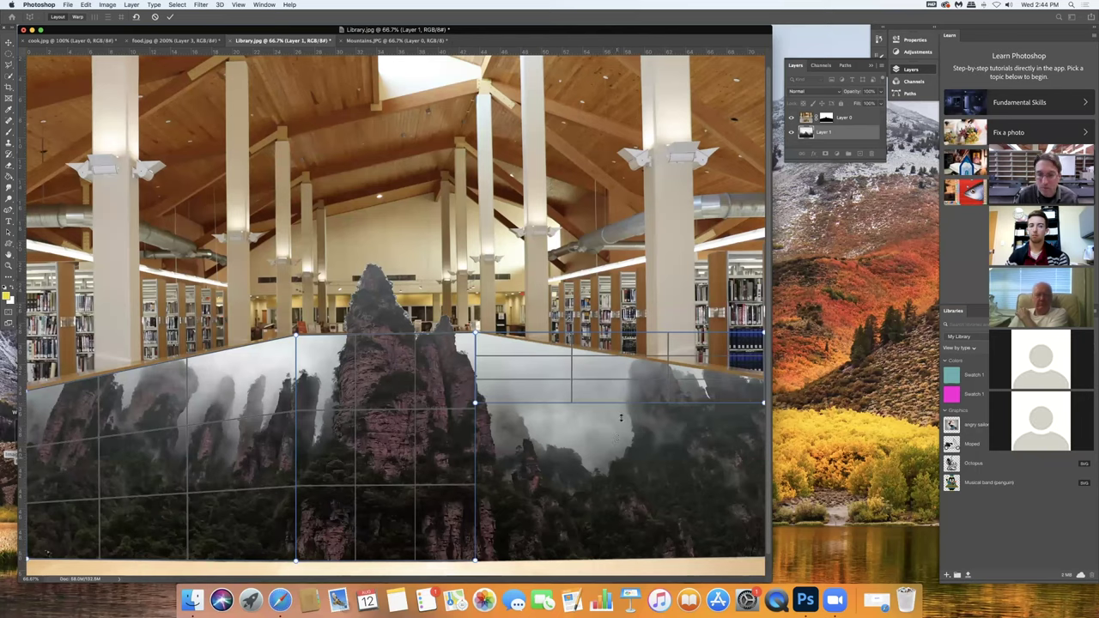
left_click_drag(622, 405, 618, 536)
left_click_drag(765, 529, 764, 558)
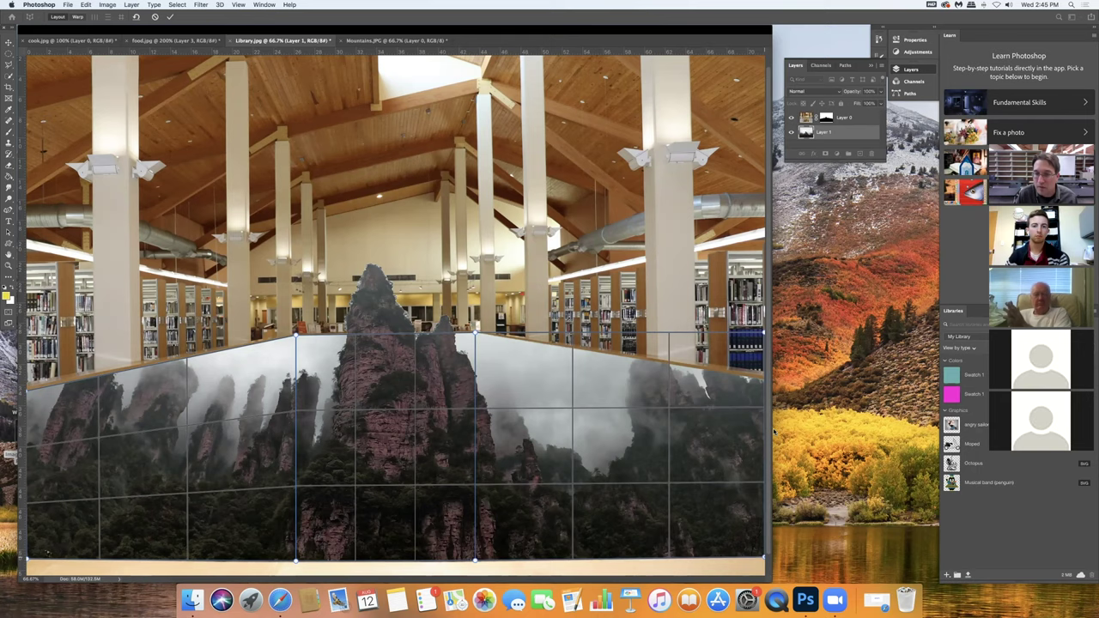
left_click_drag(766, 350, 764, 382)
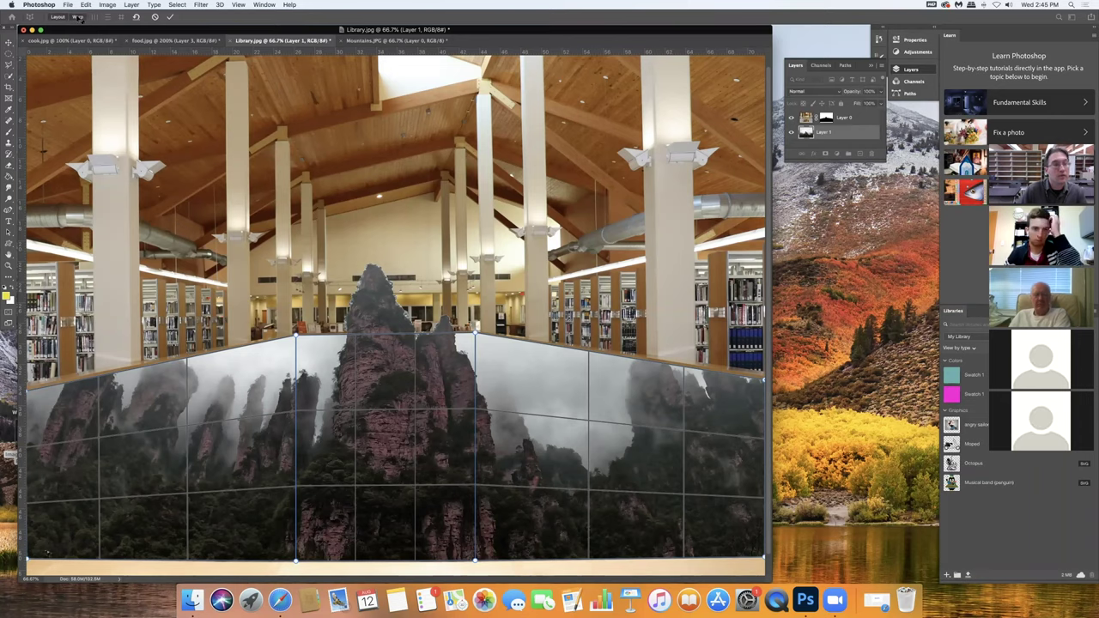
Switch to Warp mode, enlarge the document window and fit the mountain band's left end to the wall
left_click(77, 18)
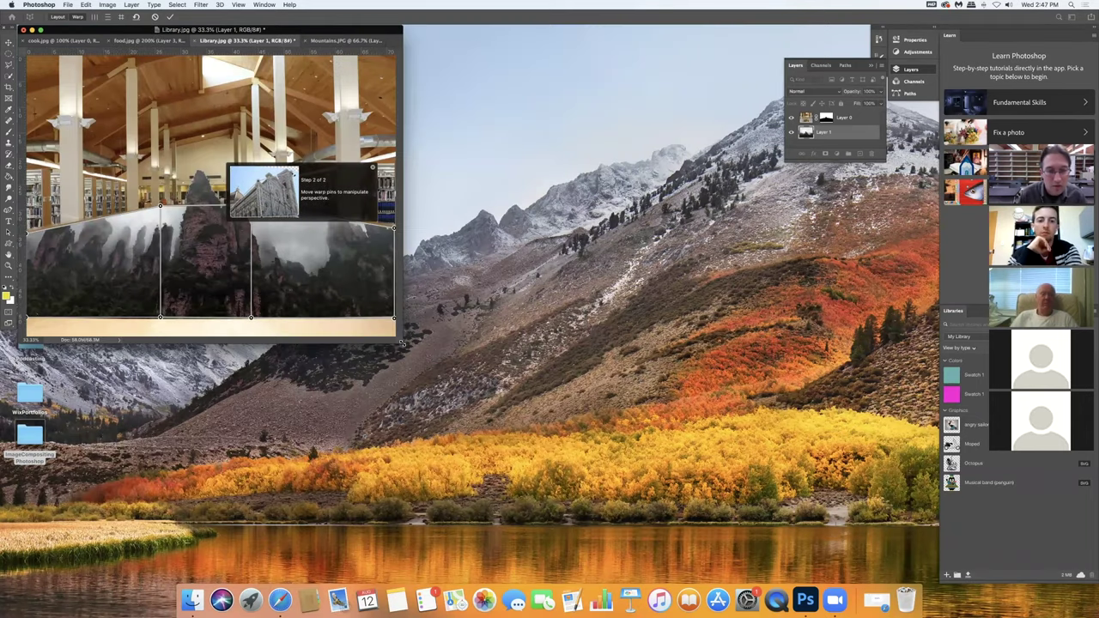
left_click_drag(511, 398, 627, 471)
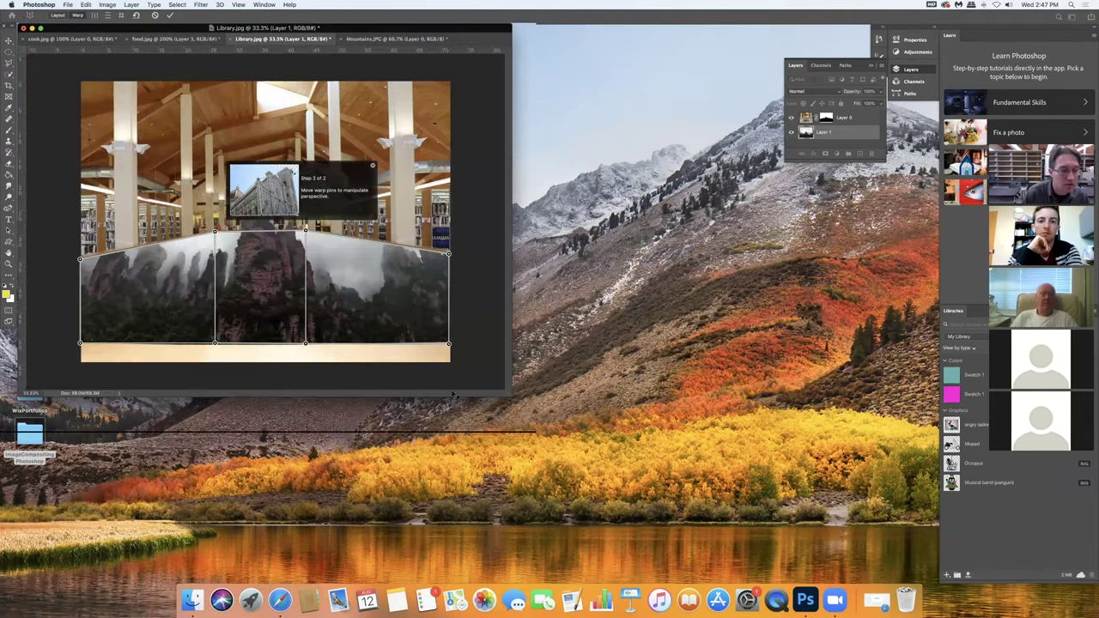
left_click_drag(453, 394, 627, 468)
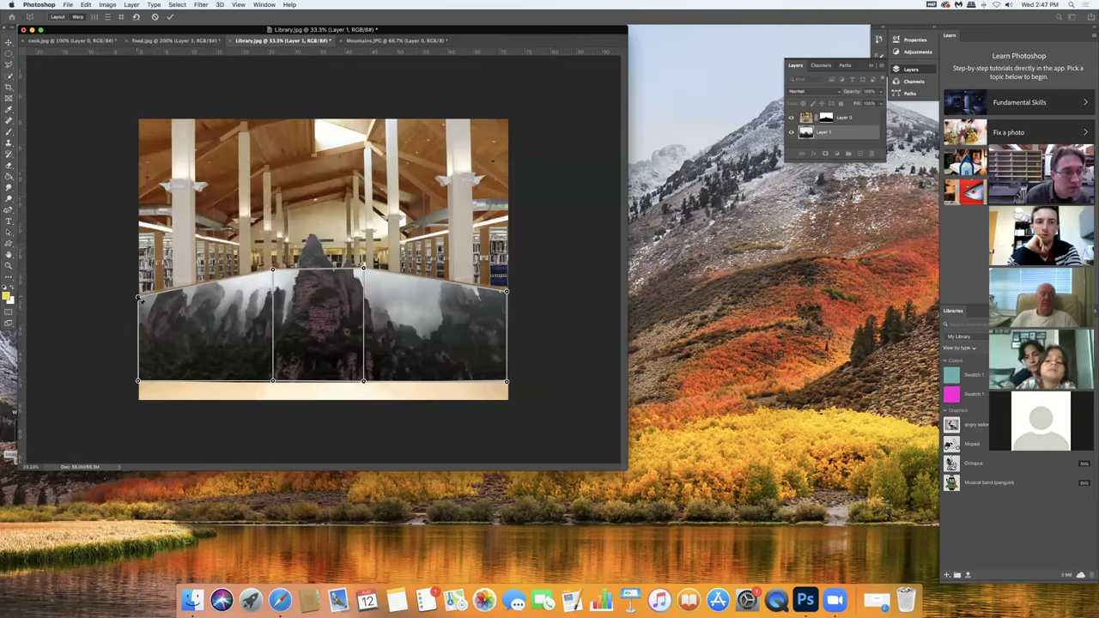
left_click_drag(138, 296, 142, 325)
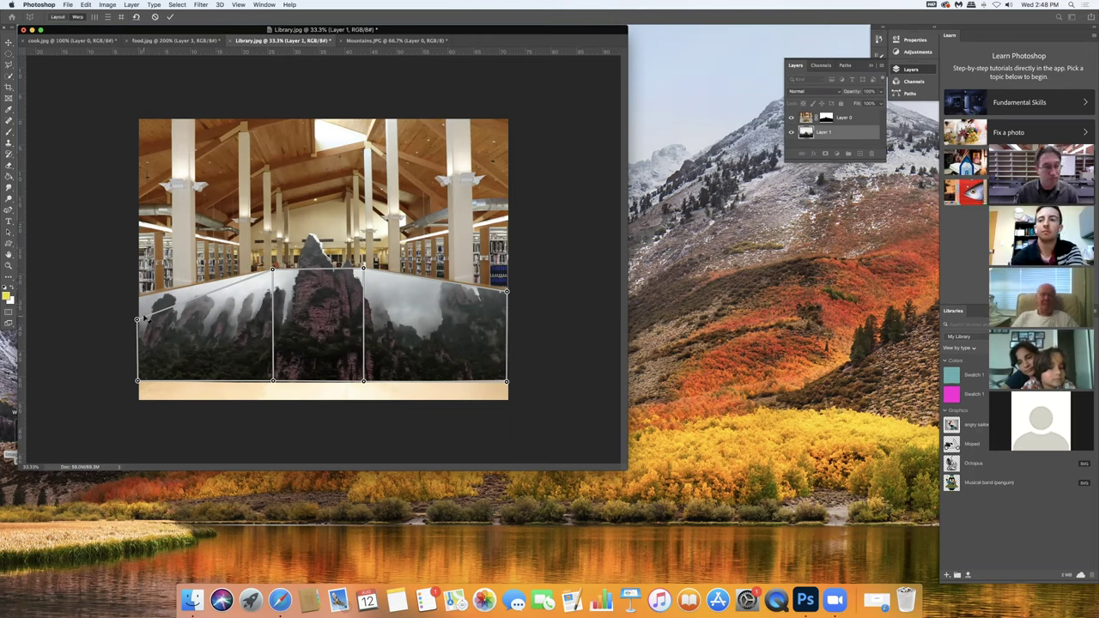
mouse_move(138, 321)
left_mouse_down()
mouse_move(142, 303)
mouse_move(144, 312)
left_mouse_up()
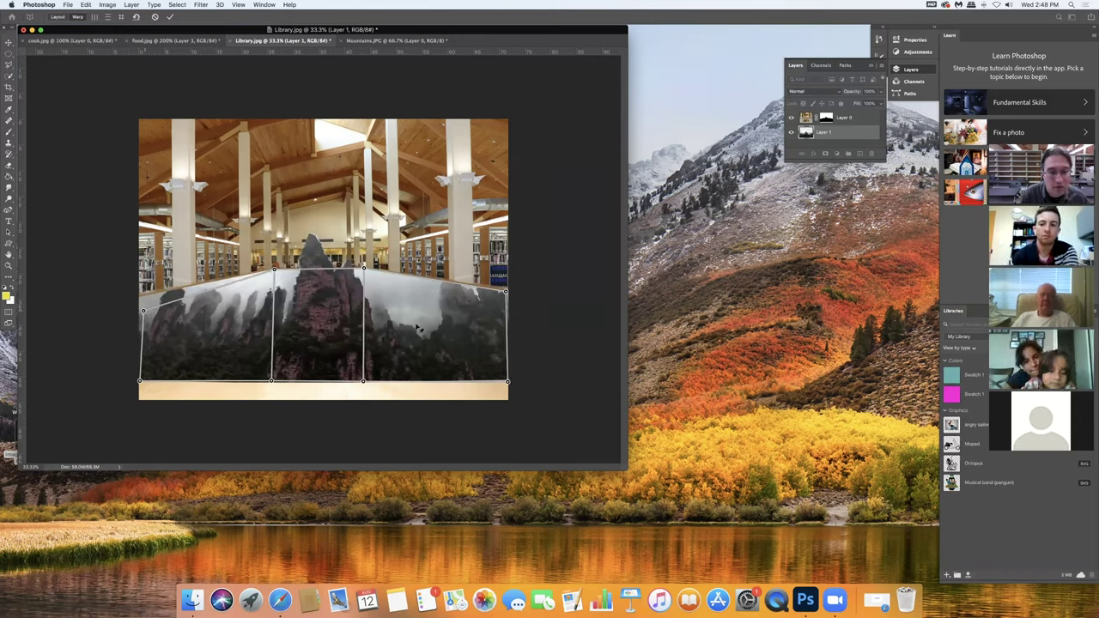
Adjust the right corners and top middle pin to follow the wall, then commit the warp
left_click_drag(505, 292, 512, 305)
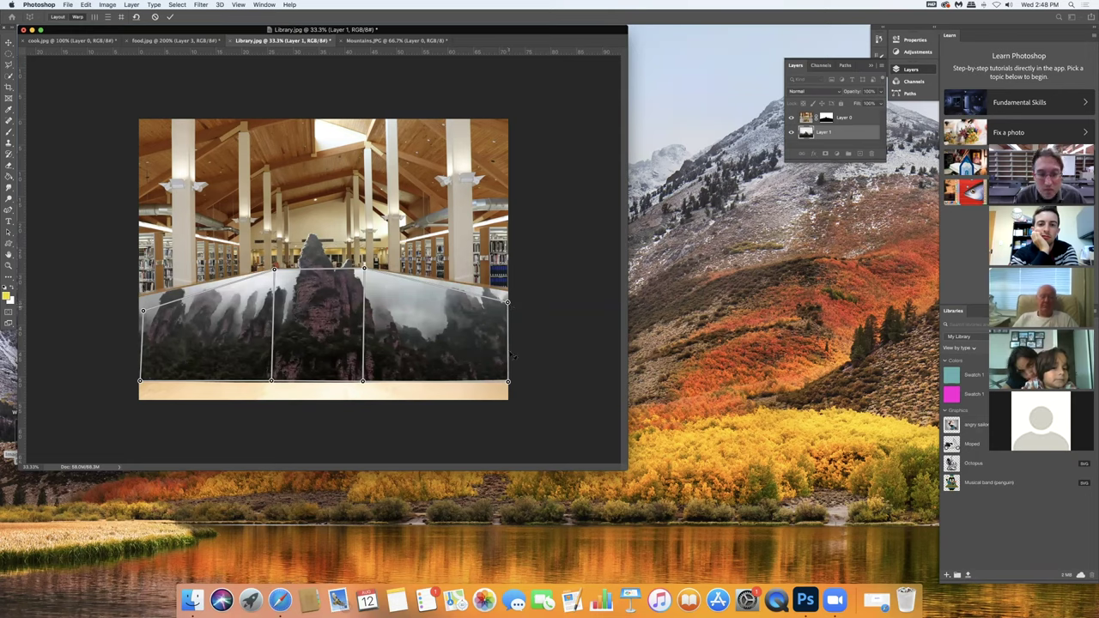
left_click_drag(510, 383, 509, 380)
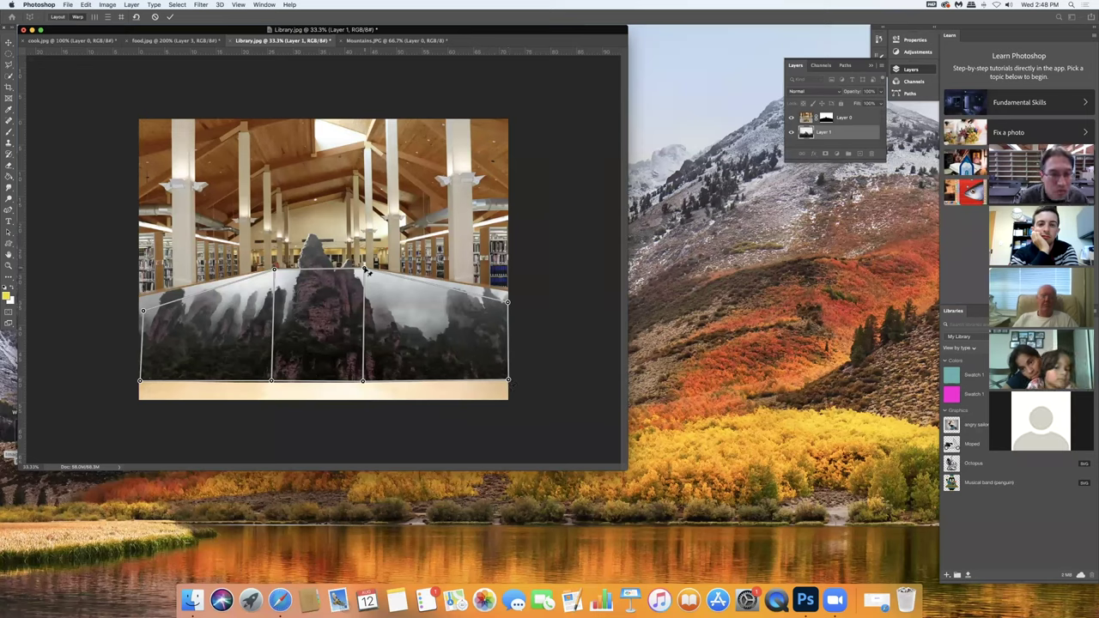
left_click_drag(364, 269, 364, 272)
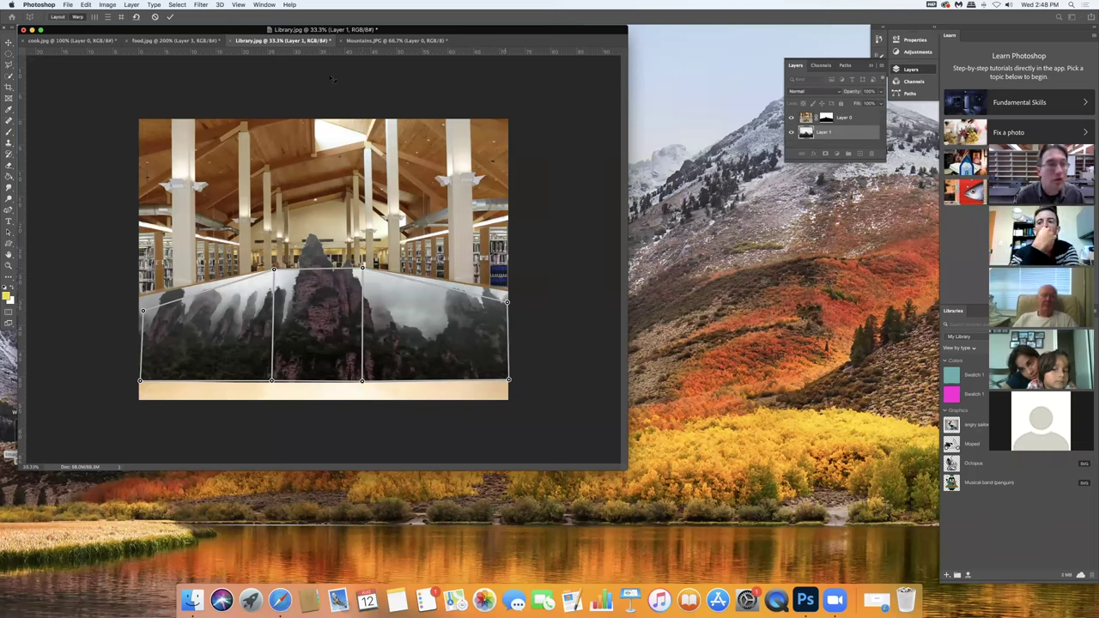
left_click(170, 16)
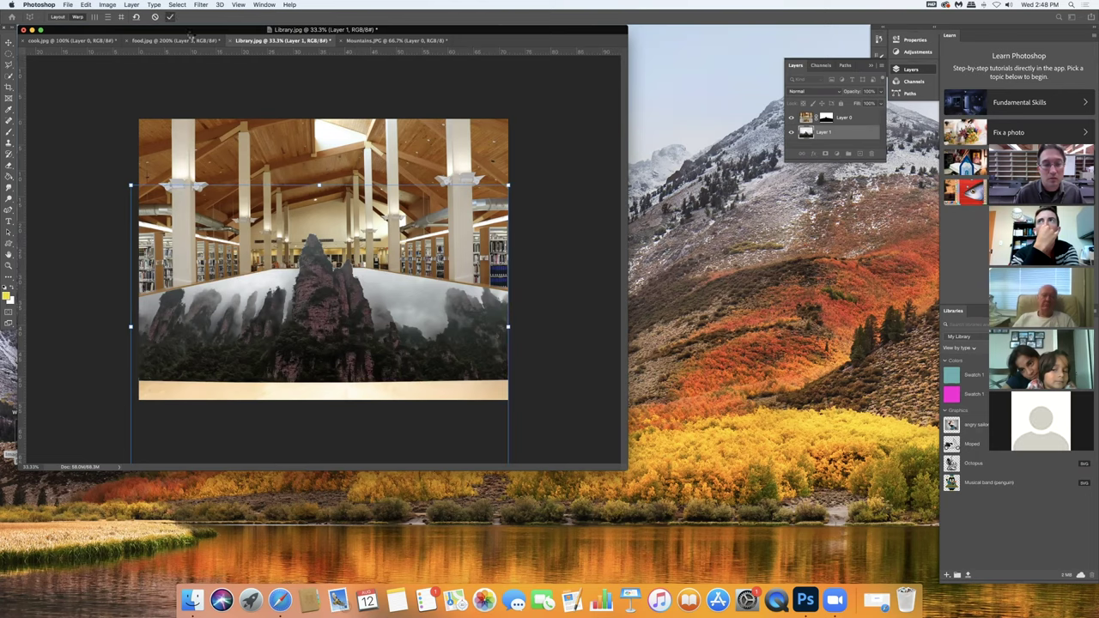